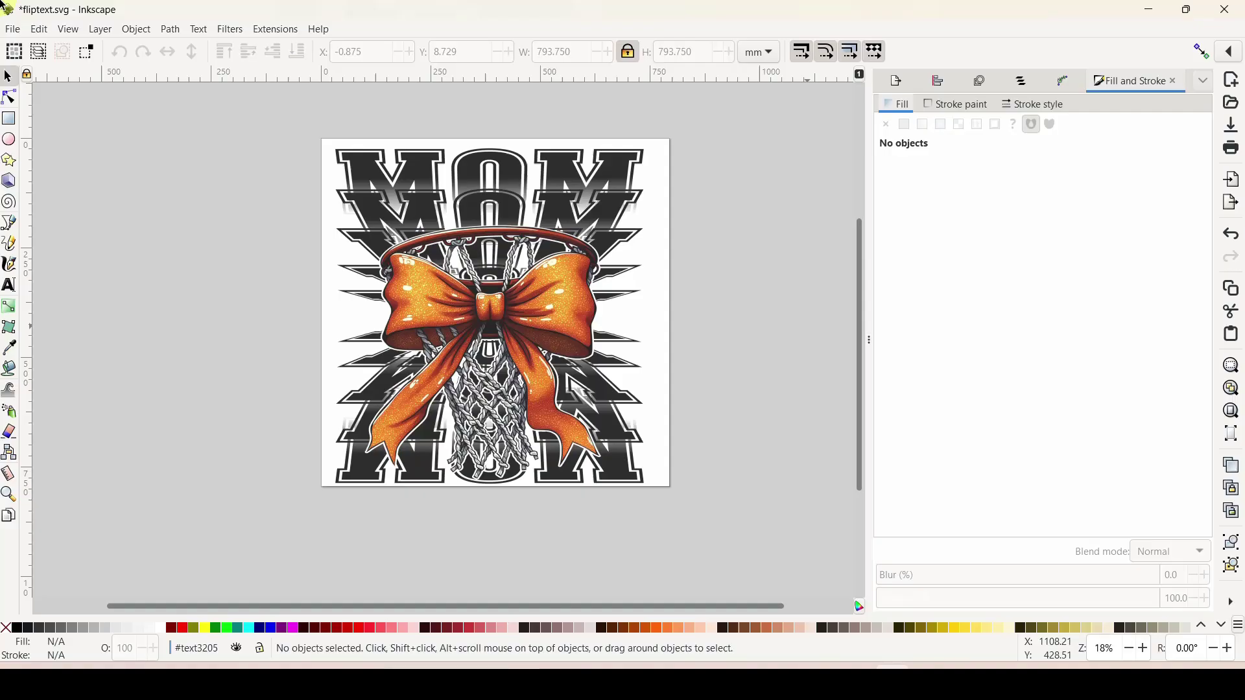
- Open howdy flip text.png in Microsoft Photos as the finished HOWDY reference design
left_click(808, 327)
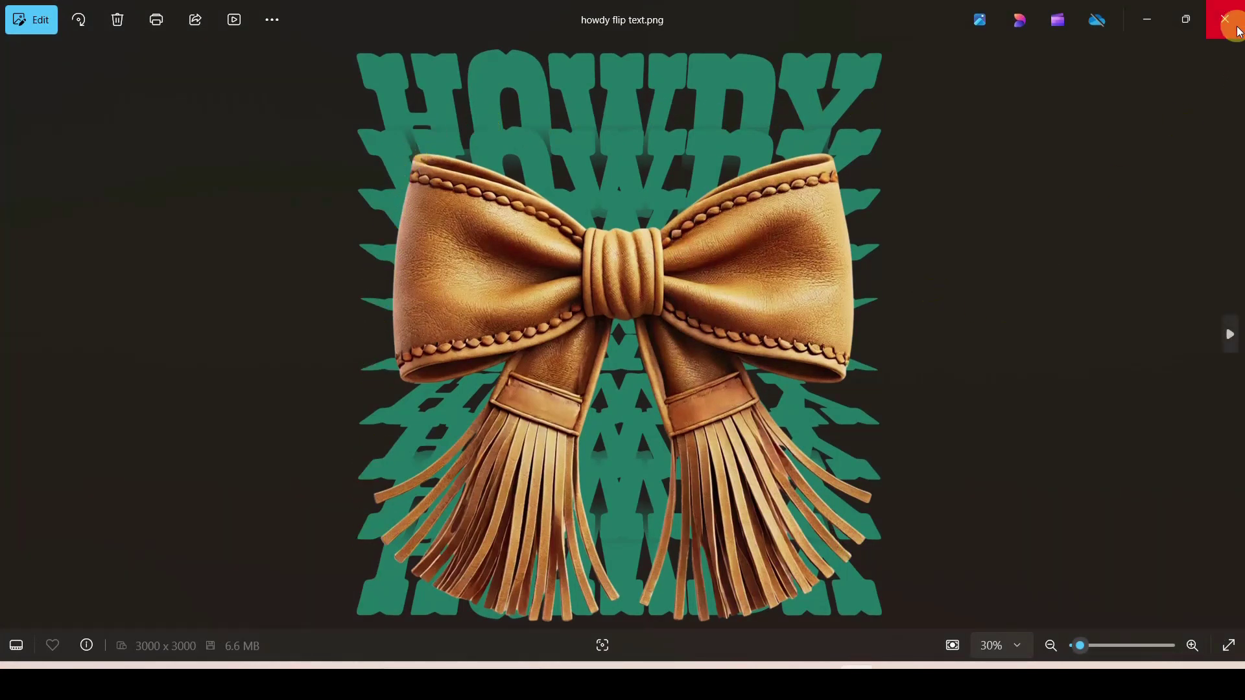
- Minimize Photos and select the MOM basketball bow image on the fliptext.svg canvas
left_click(1142, 19)
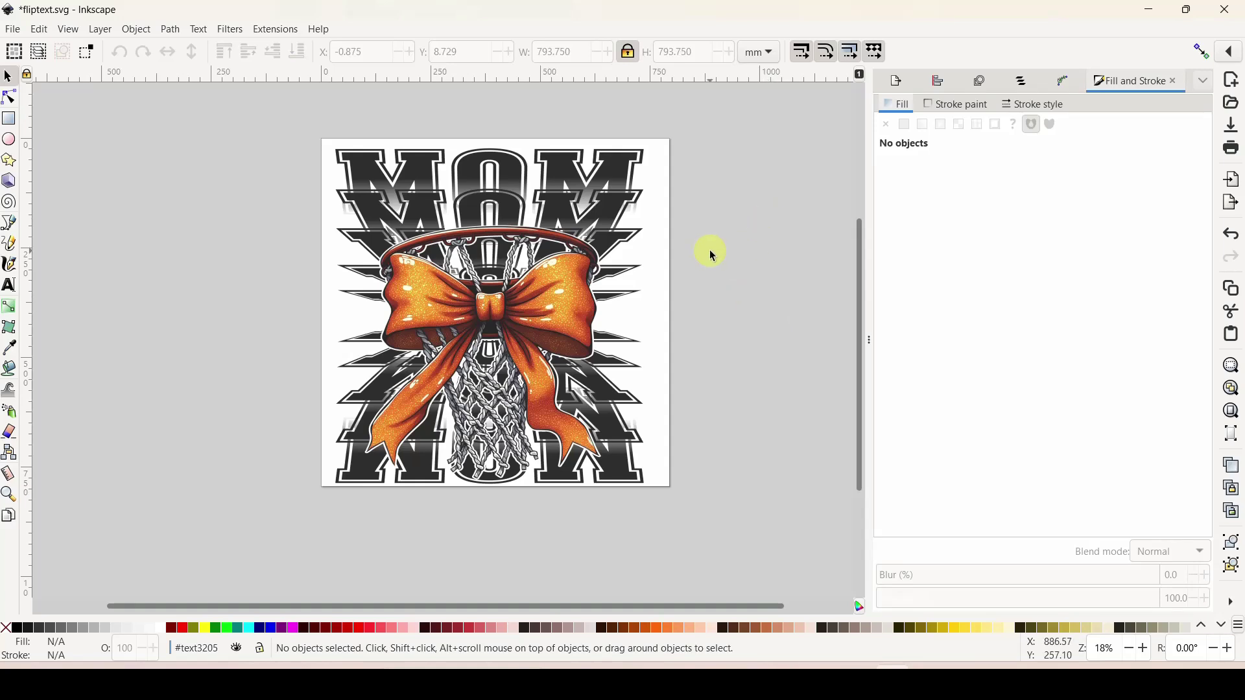
left_click_drag(560, 301, 565, 300)
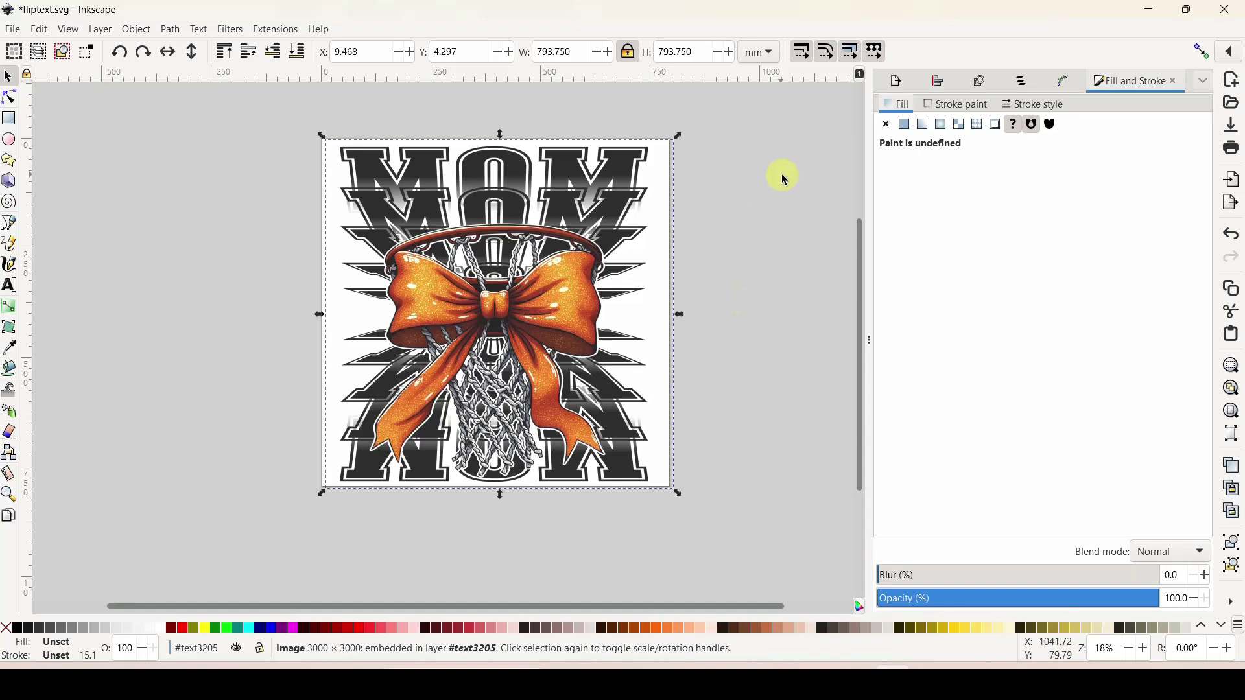
- Drag the MOM image off the page to the left and minimize the Photos preview
left_click_drag(621, 175, 237, 169)
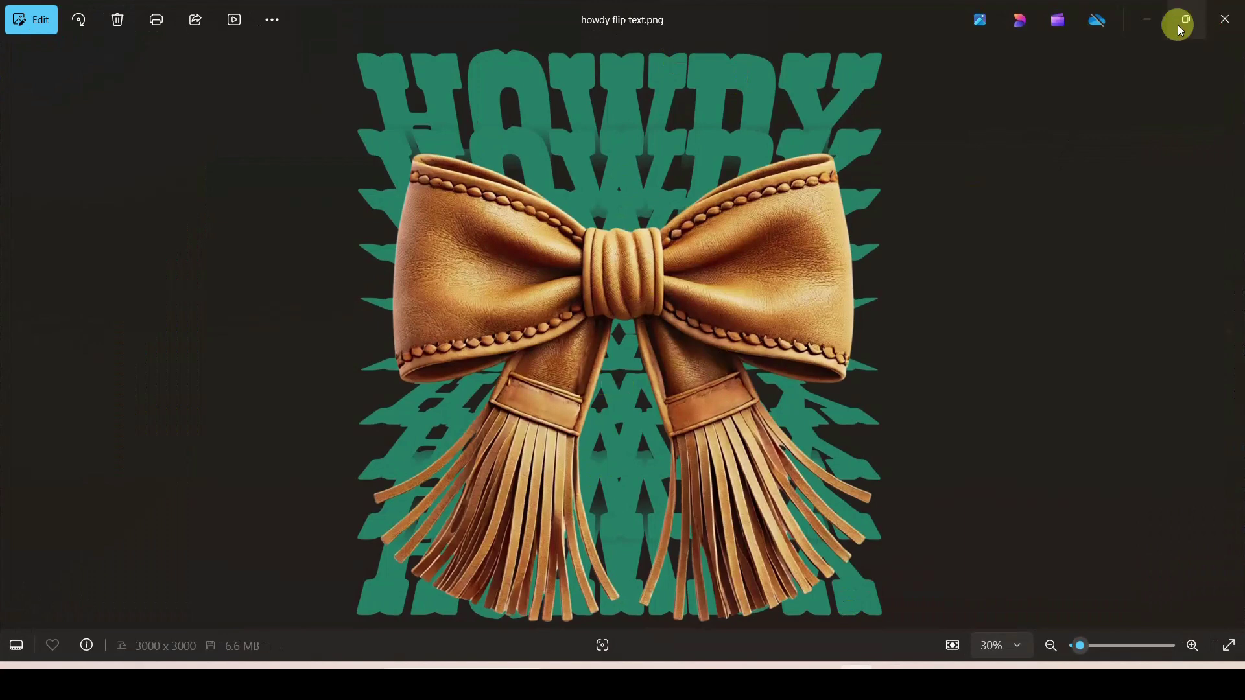
left_click(1153, 21)
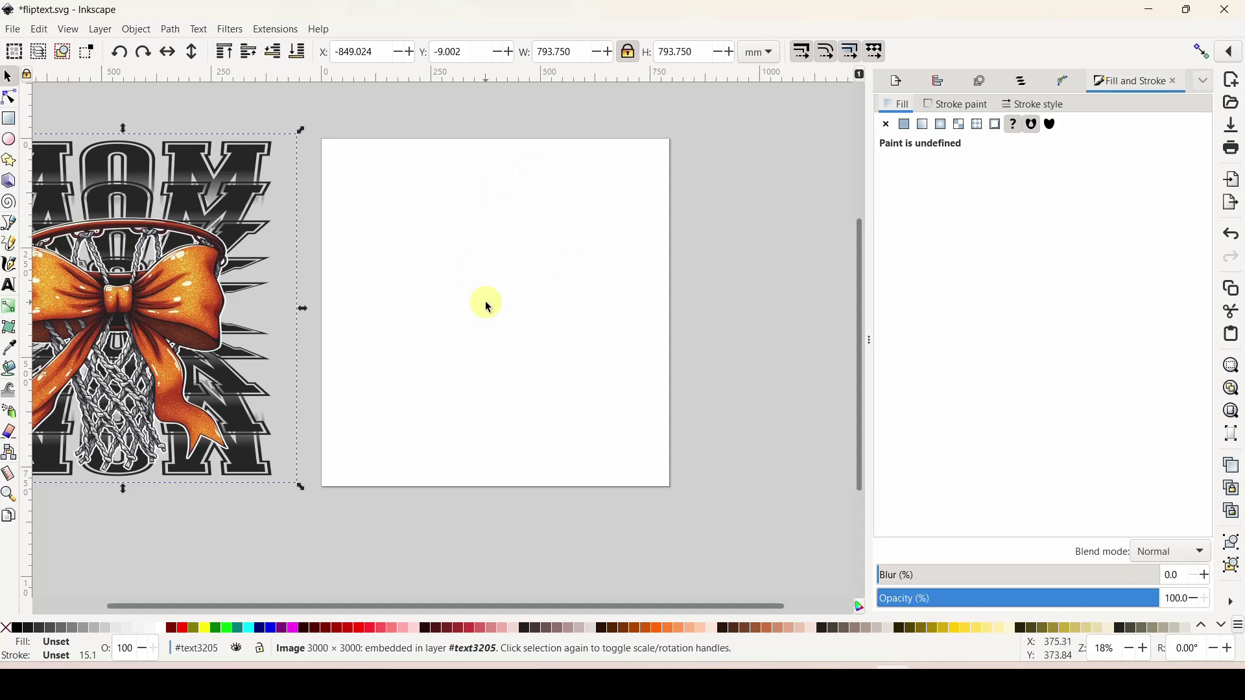
left_click(13, 29)
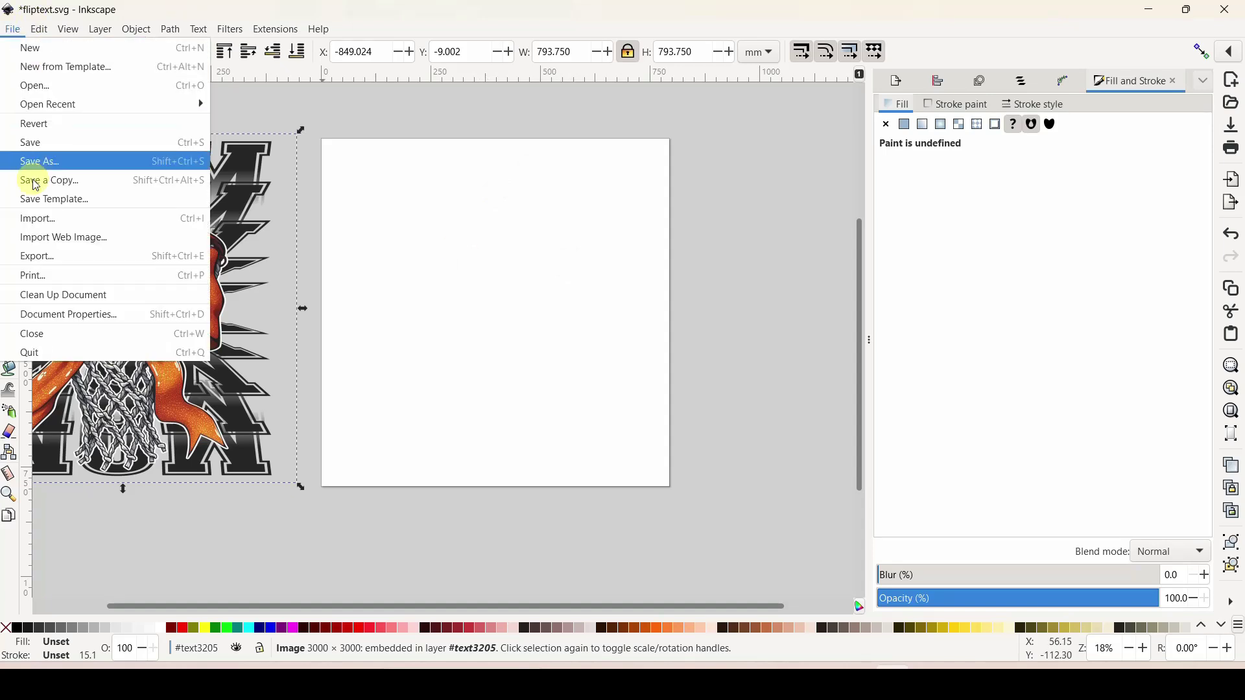
left_click(38, 314)
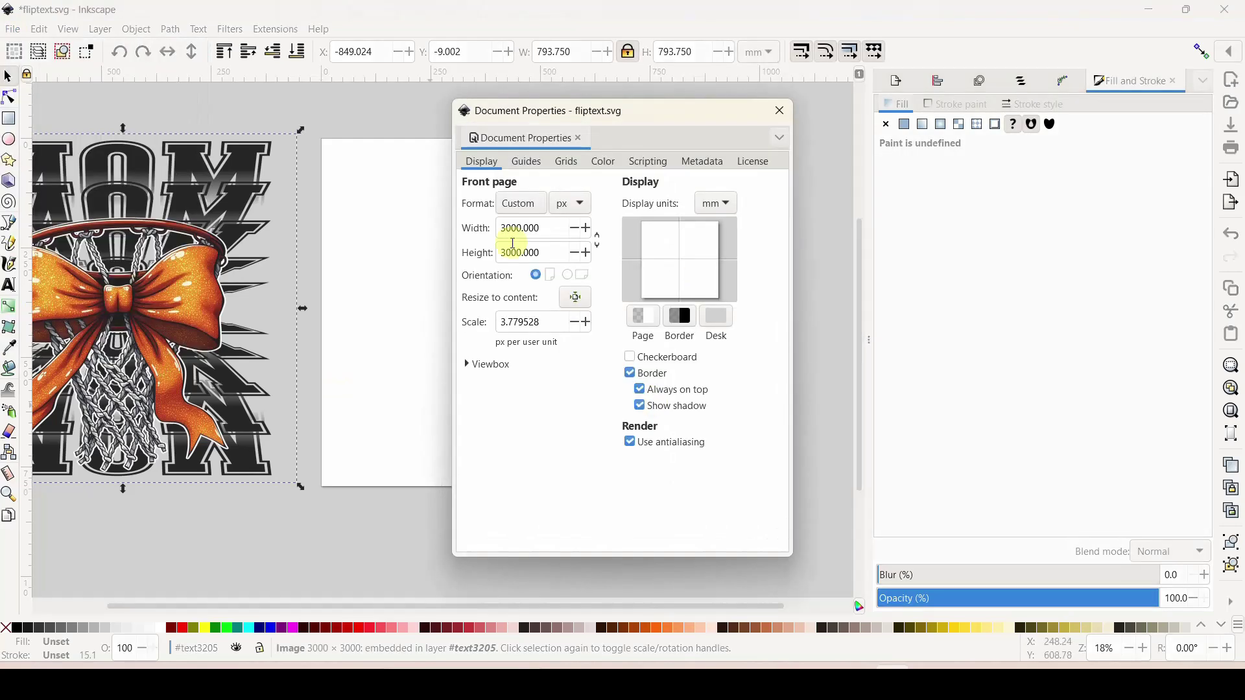
left_click(782, 115)
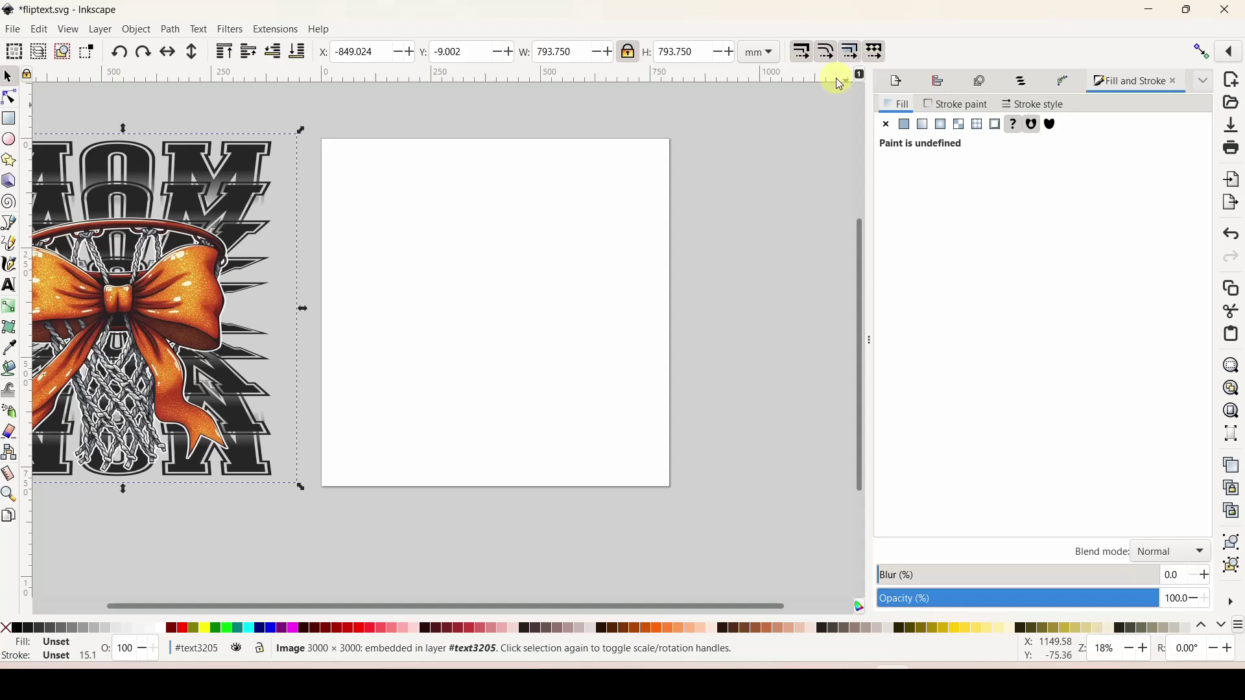
left_click(486, 254)
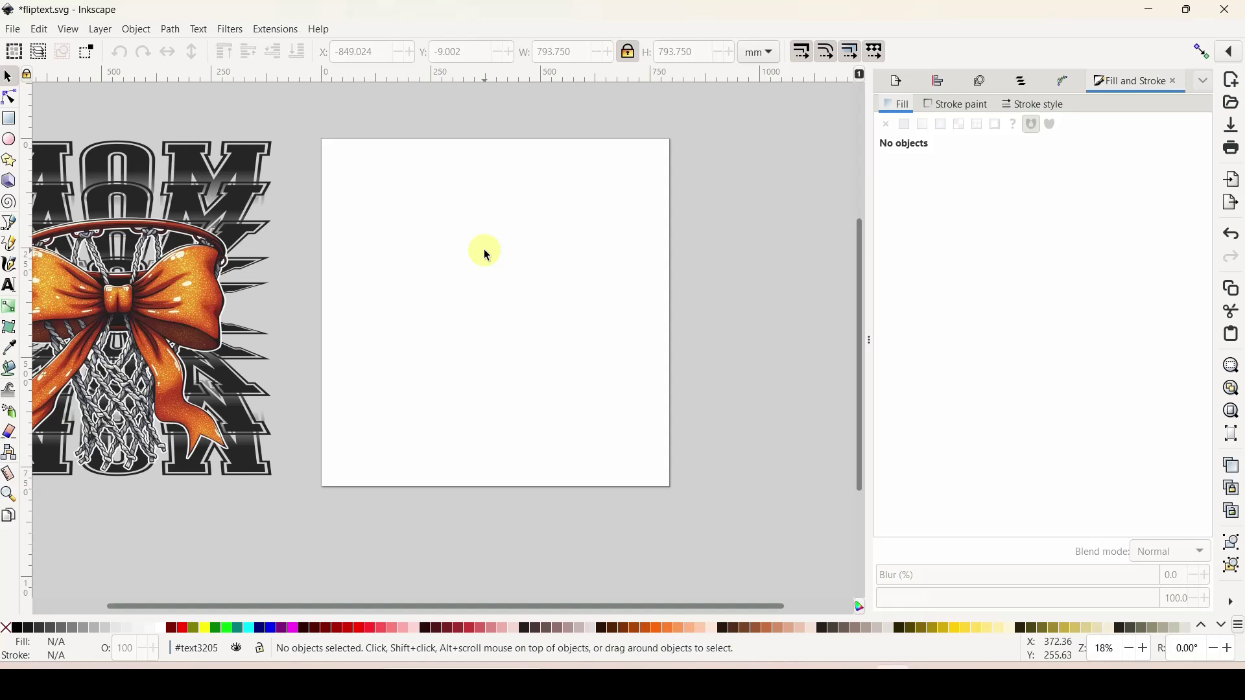
- Type HOWDY in capitals on the page in Varsity Signature 260 pt and make it black
key("Caps_Lock")
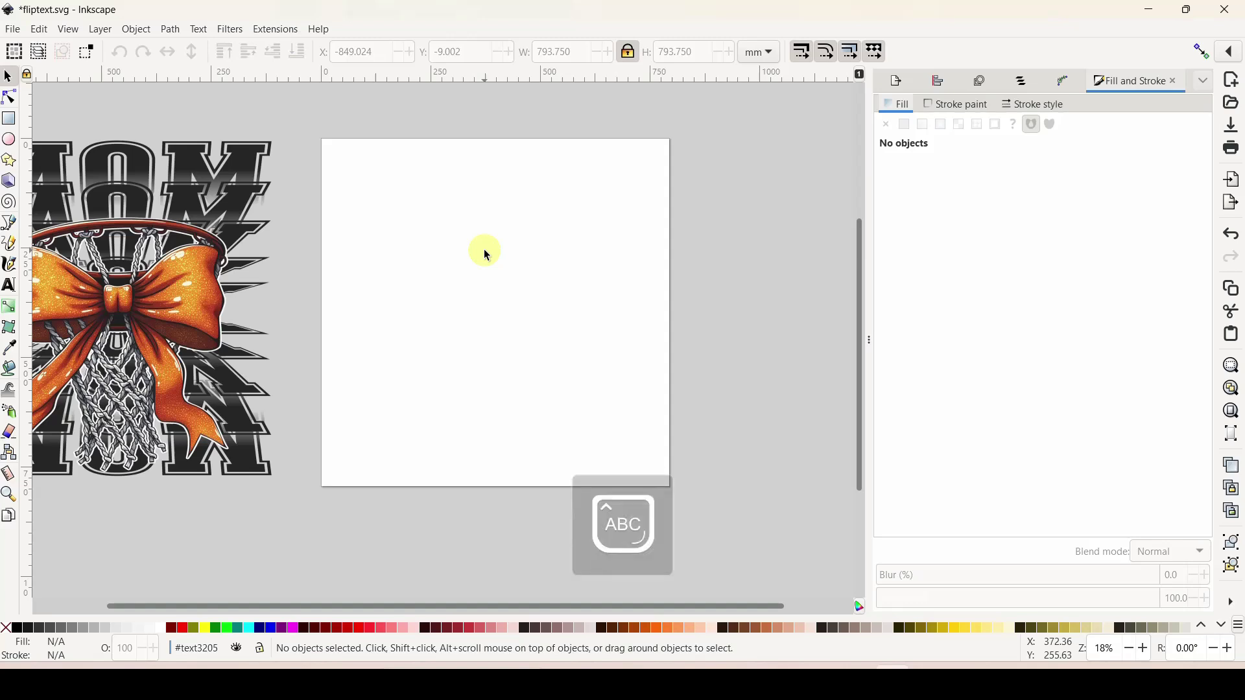
left_click(11, 292)
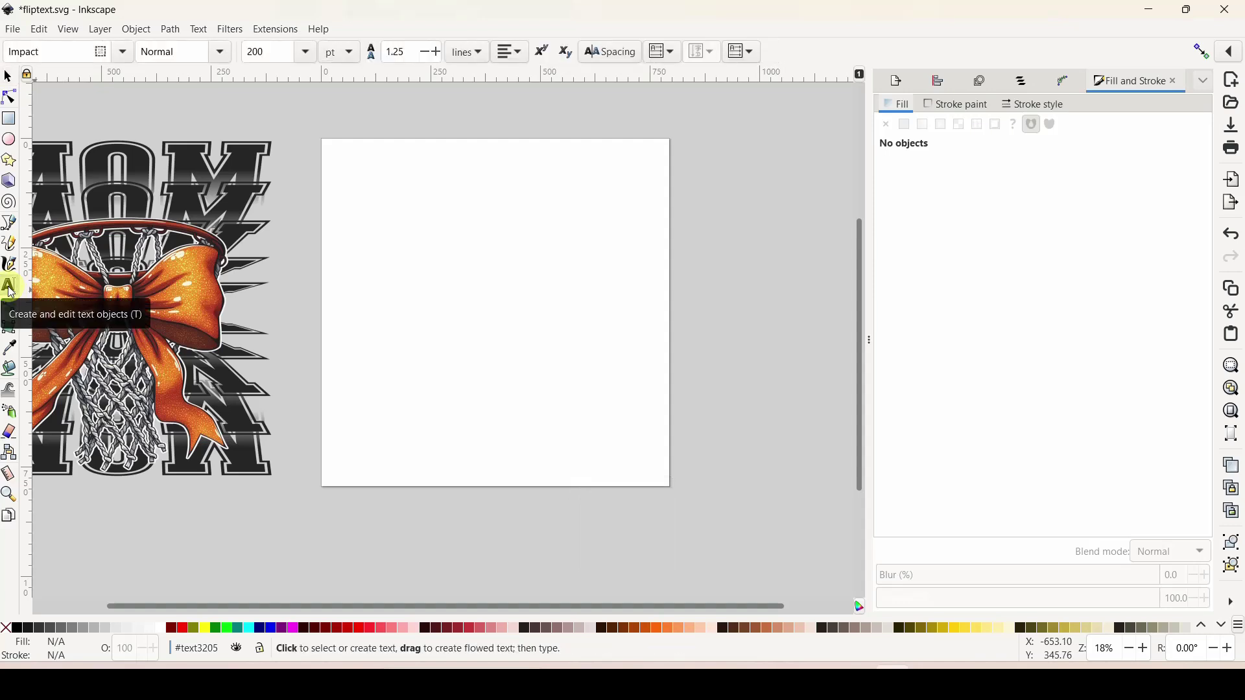
left_click(426, 270)
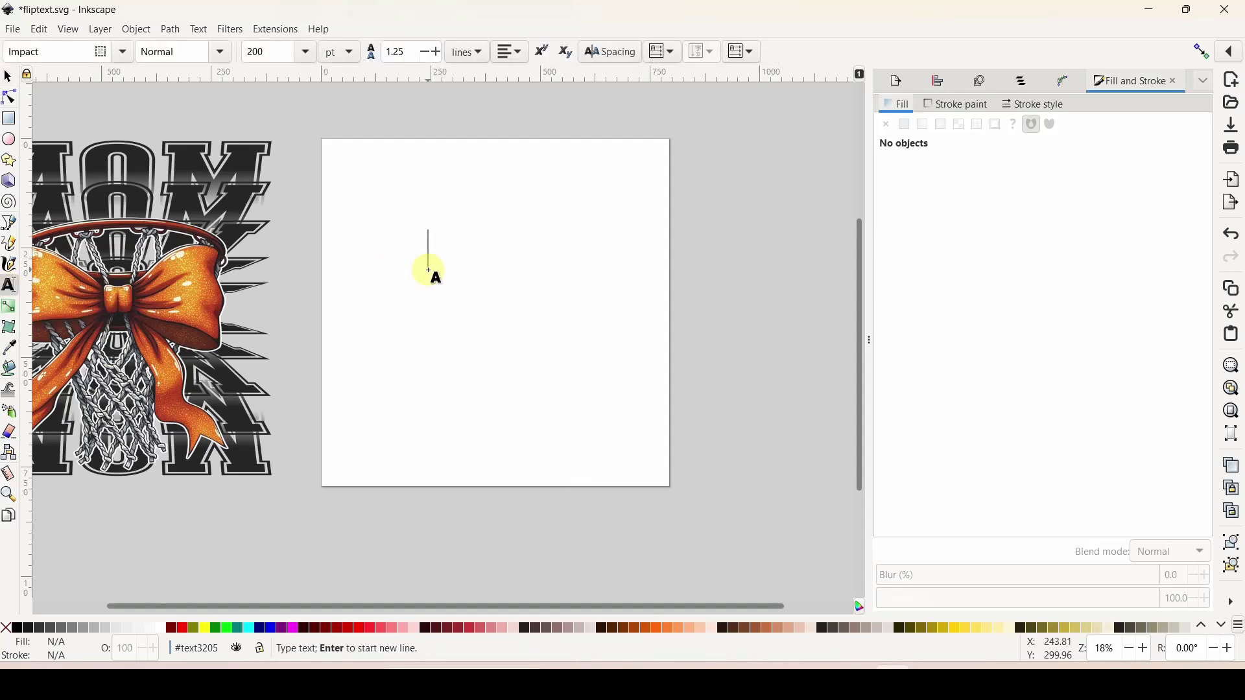
type("flipt")
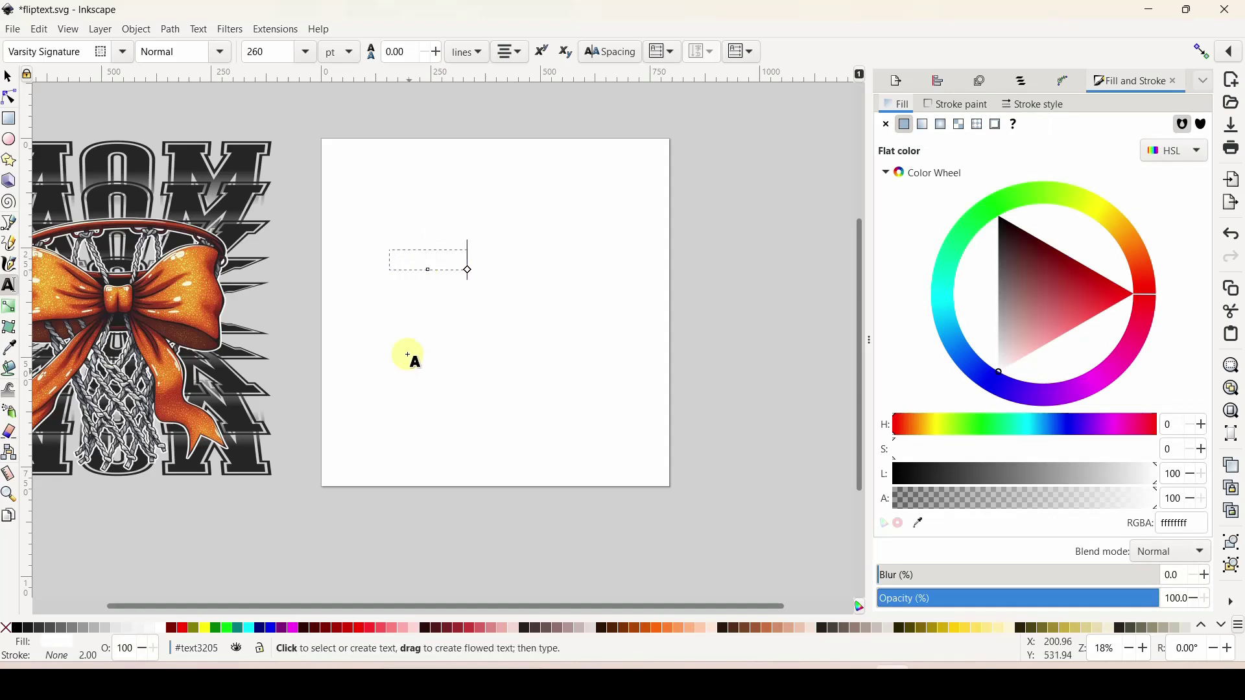
left_click(16, 627)
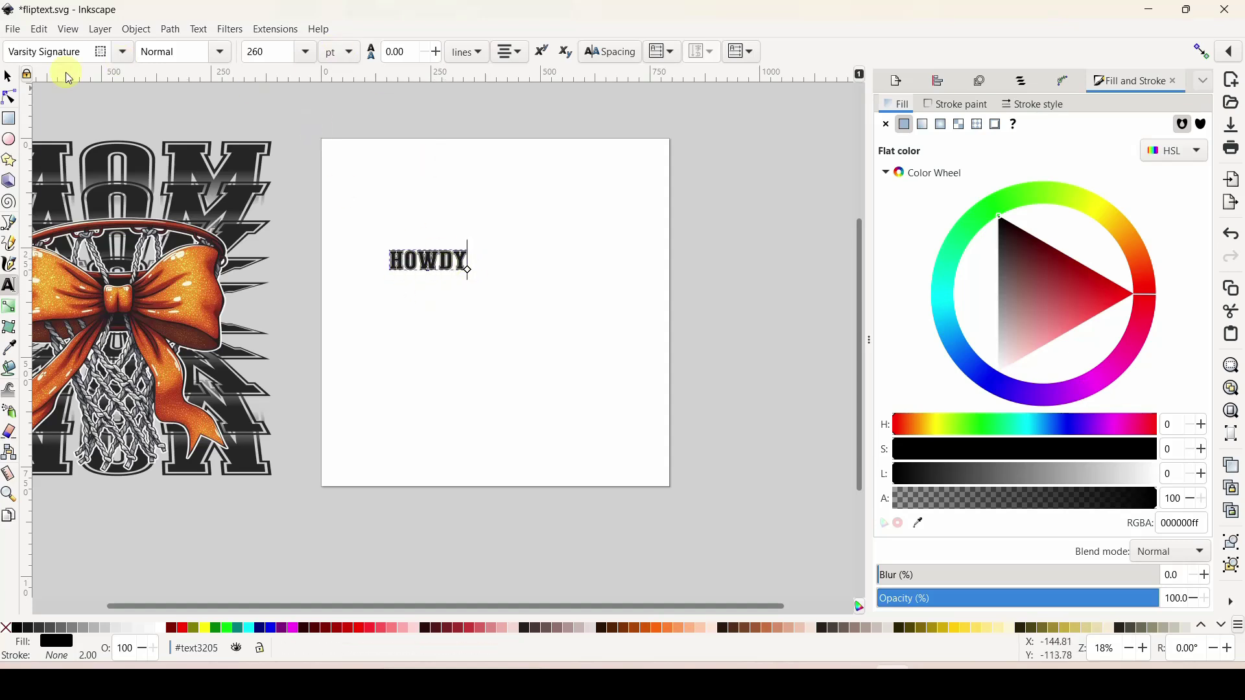
- Reselect the Text tool, click into the HOWDY text, then exit text editing
left_click(8, 80)
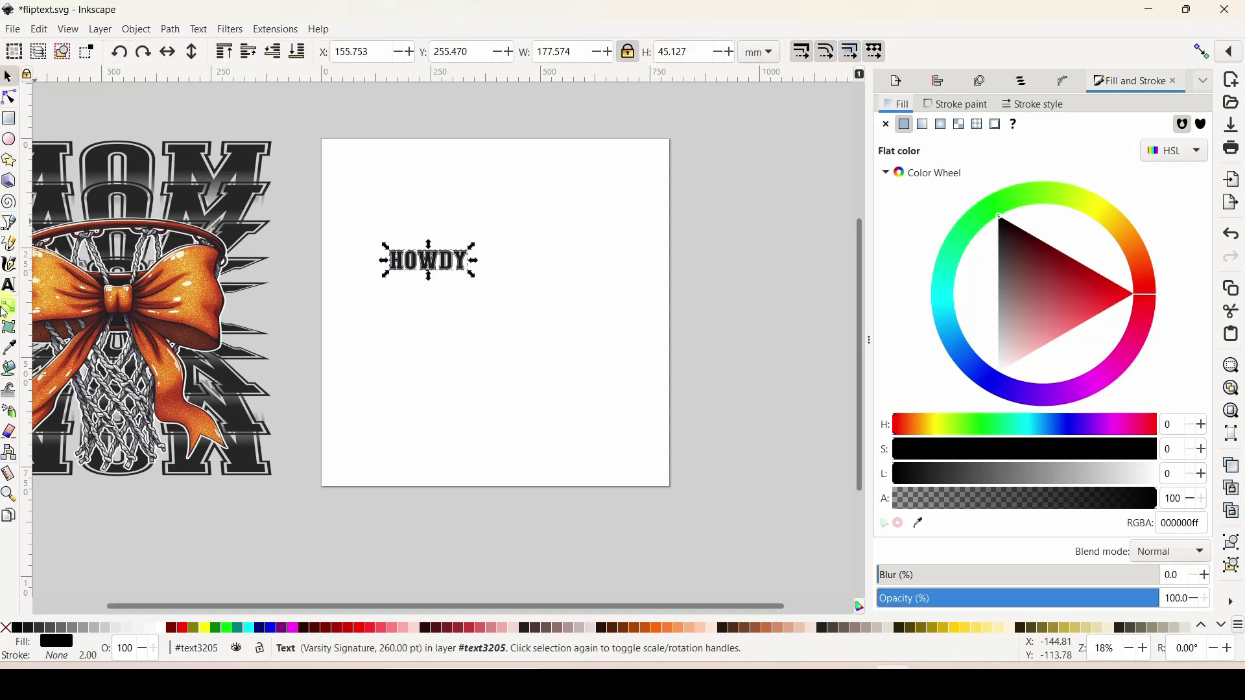
left_click(8, 285)
left_click(415, 346)
left_click(419, 215)
left_click(348, 245)
left_click(401, 260)
key("Escape")
- Select HOWDY and scale it up proportionally, moving it toward the top
left_click(436, 207)
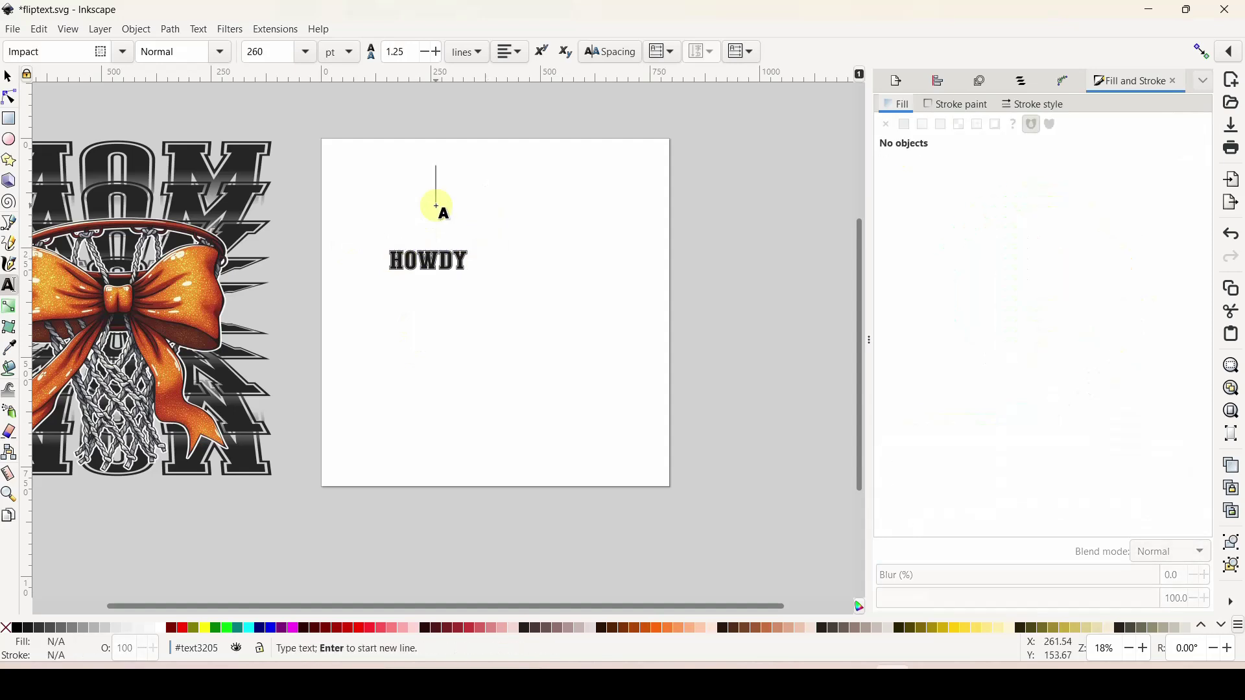
left_click(8, 78)
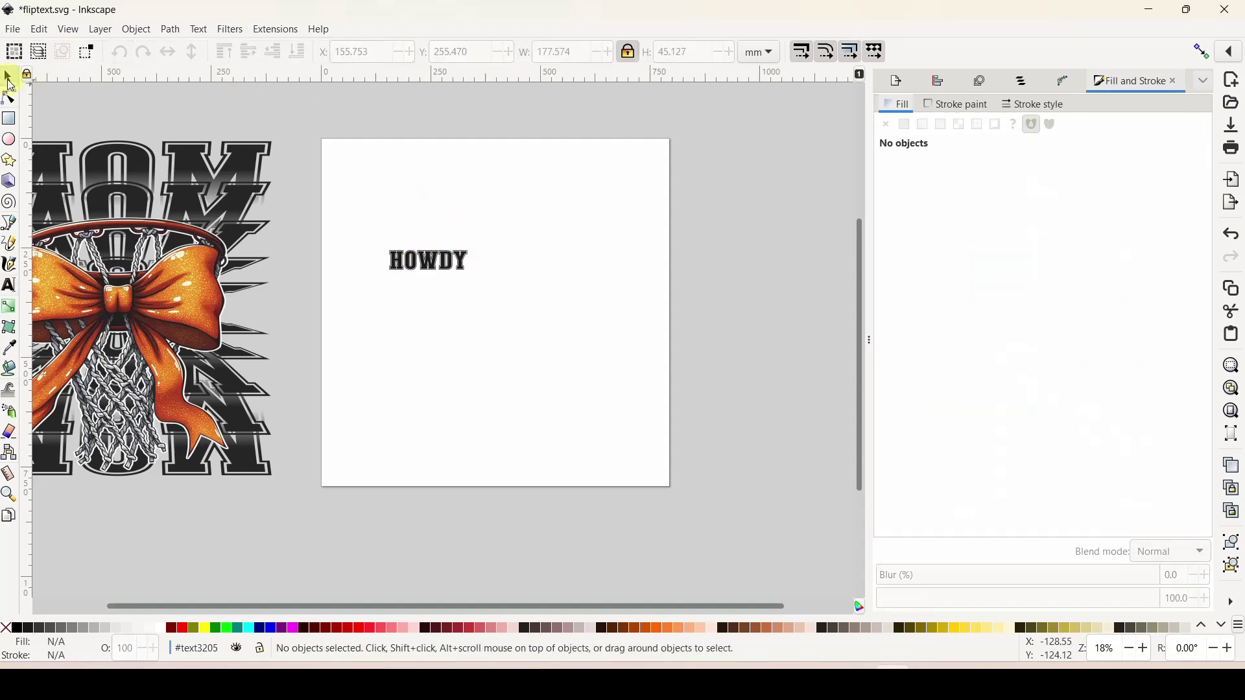
left_click(416, 260)
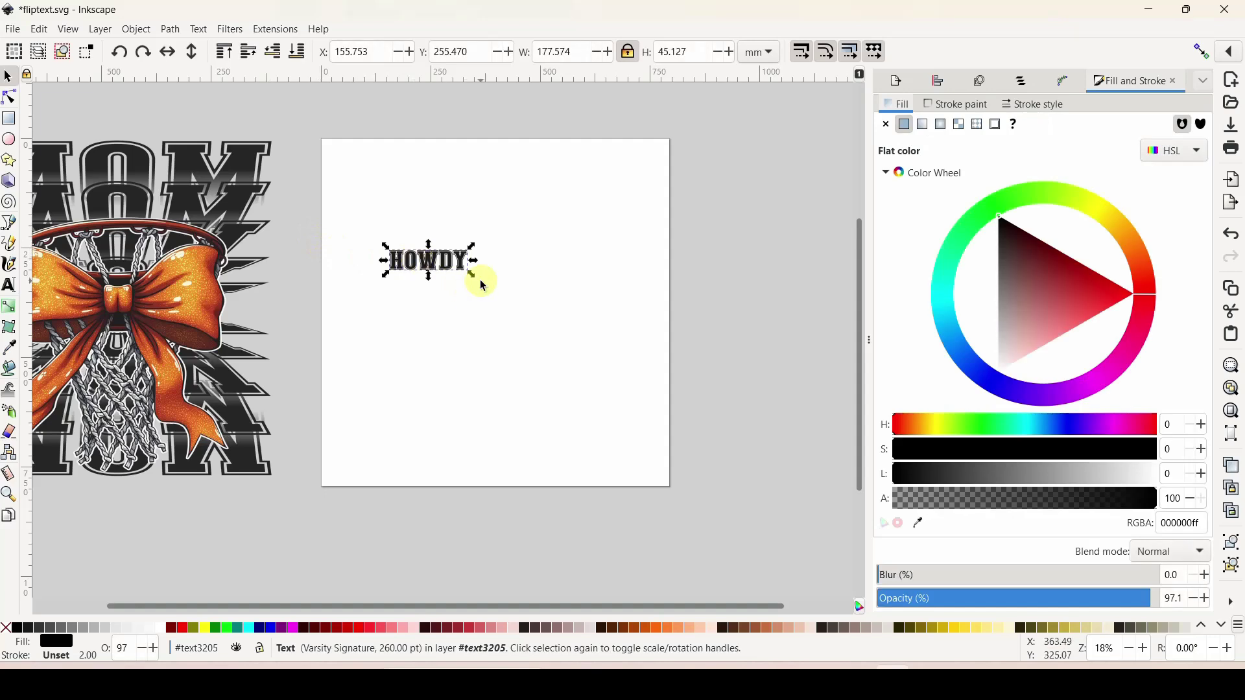
left_click_drag(479, 279, 631, 408)
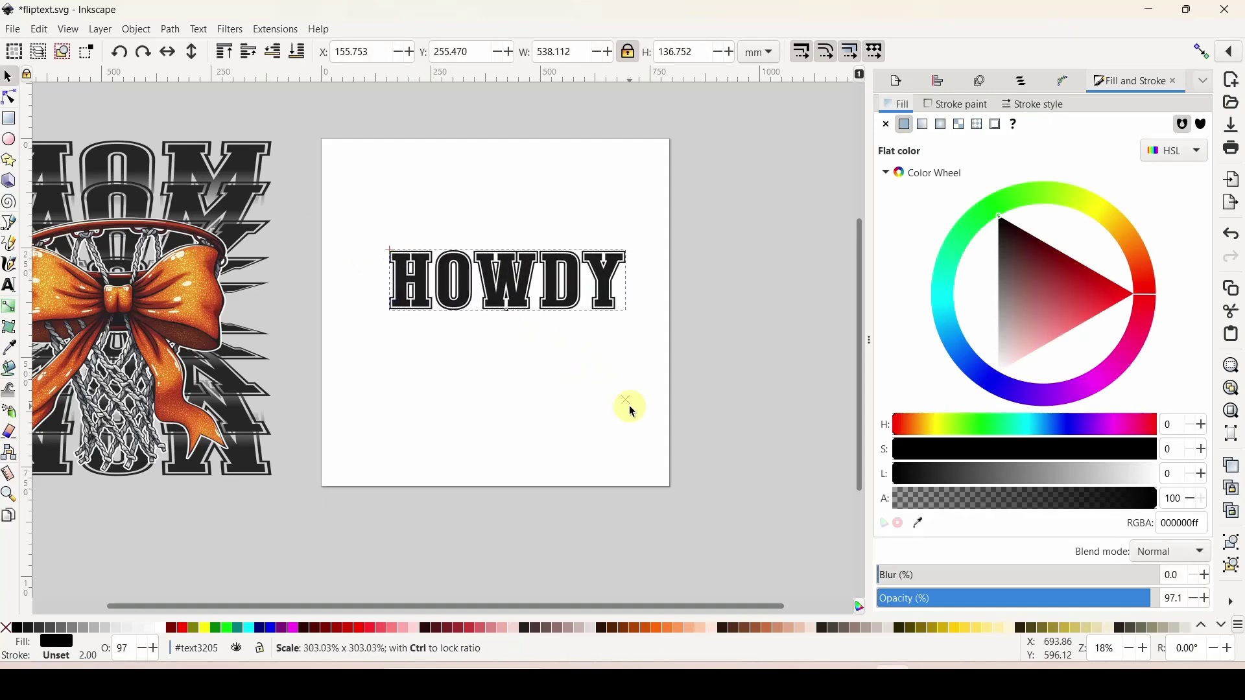
left_click_drag(558, 306, 543, 257)
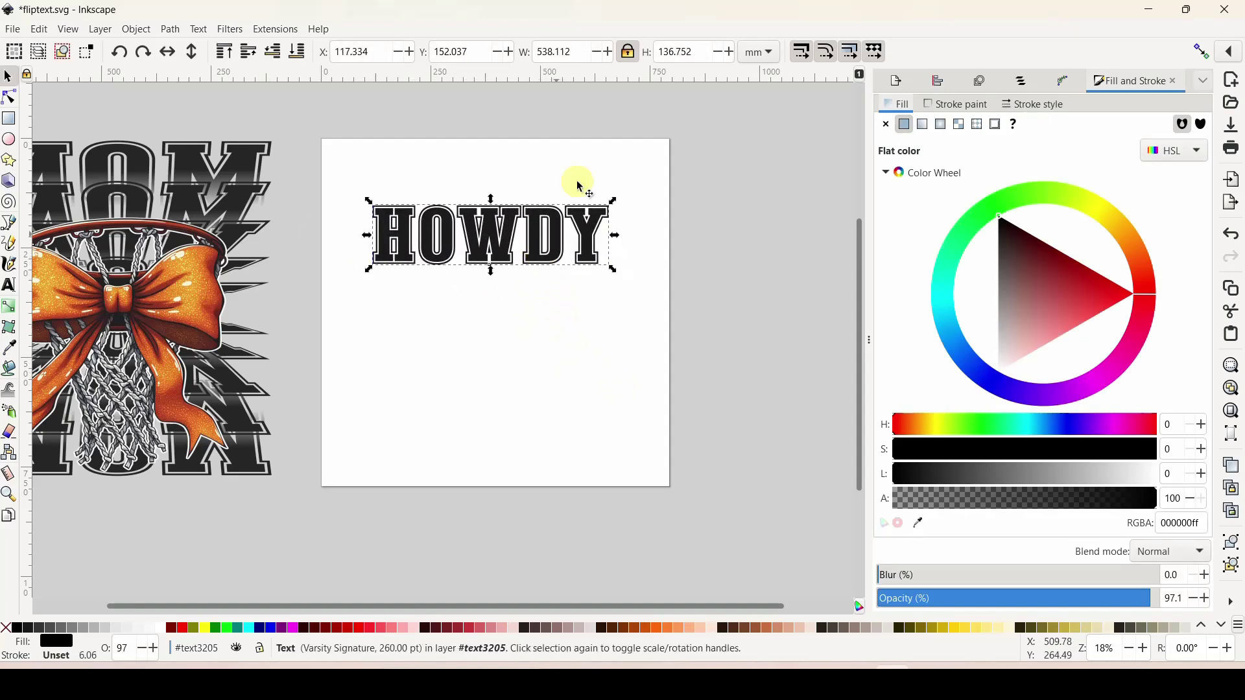
- Undo a non-proportional stretch, then resize HOWDY to fit the page width and nudge it down
left_click(629, 52)
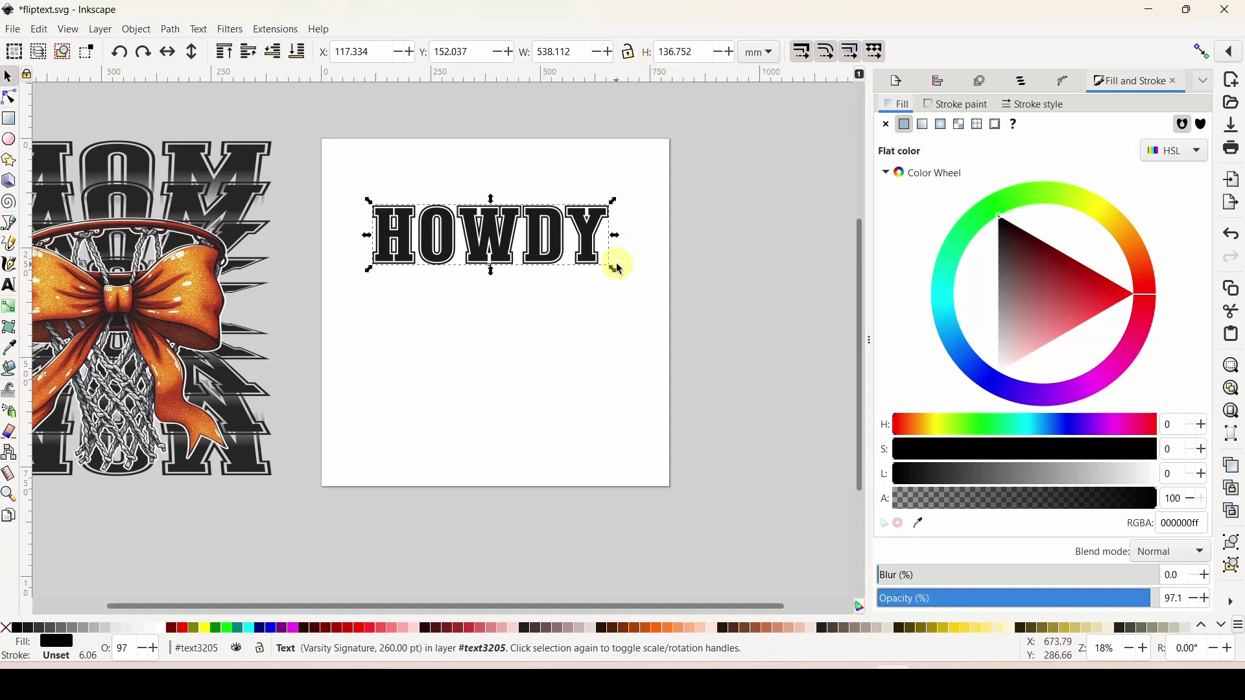
mouse_move(614, 276)
left_mouse_down()
mouse_move(536, 309)
mouse_move(555, 358)
mouse_move(613, 280)
left_mouse_up()
key("ctrl+z")
left_click(628, 52)
mouse_move(614, 276)
left_mouse_down()
mouse_move(697, 353)
mouse_move(597, 280)
mouse_move(620, 288)
left_mouse_up()
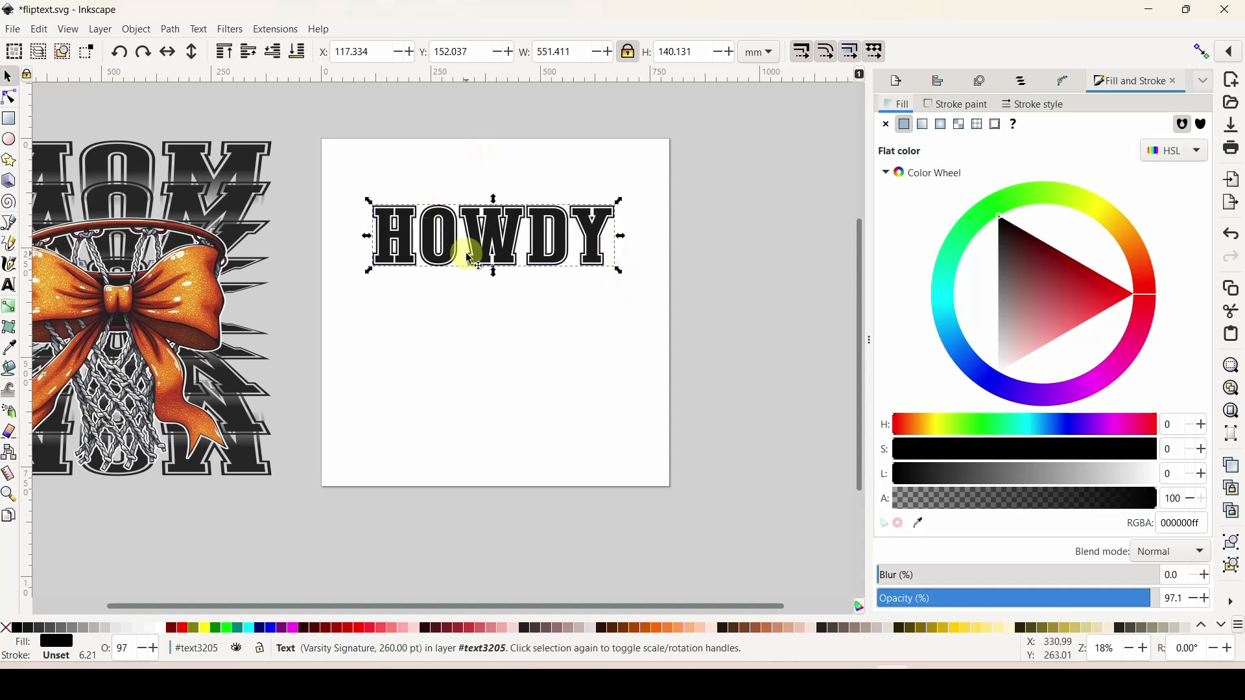
left_click_drag(487, 239, 490, 254)
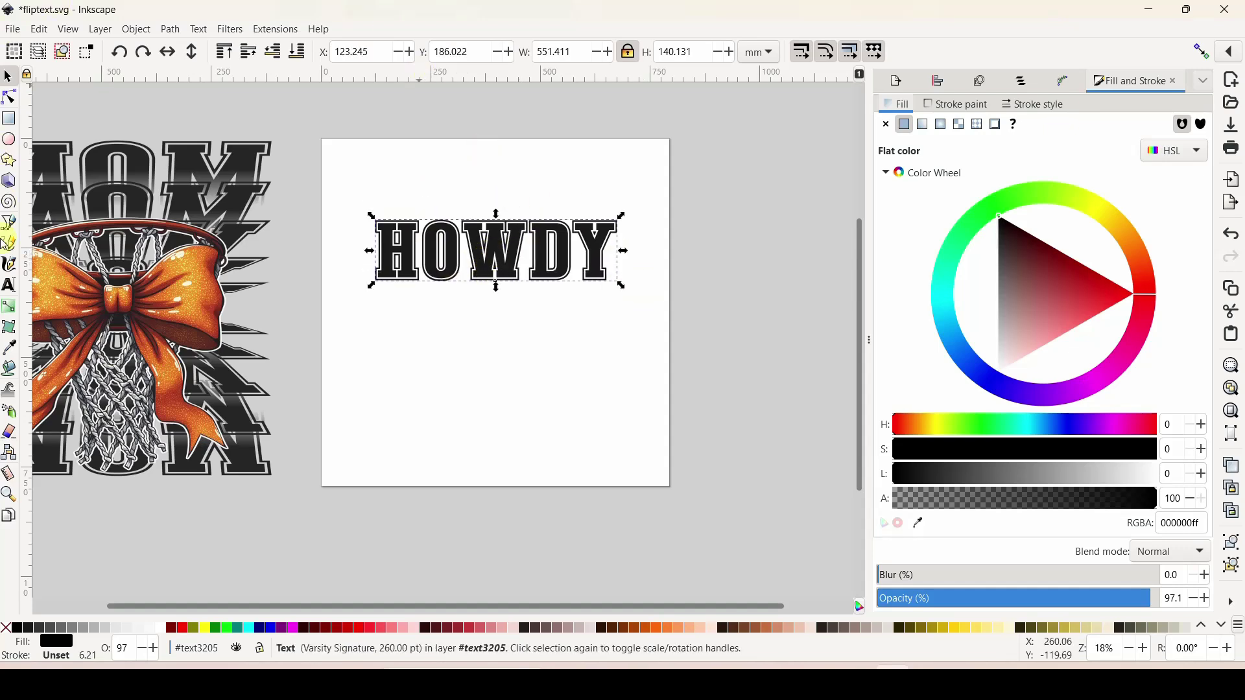
- Place a text caret in HOWDY and start a new line below it
left_click(10, 286)
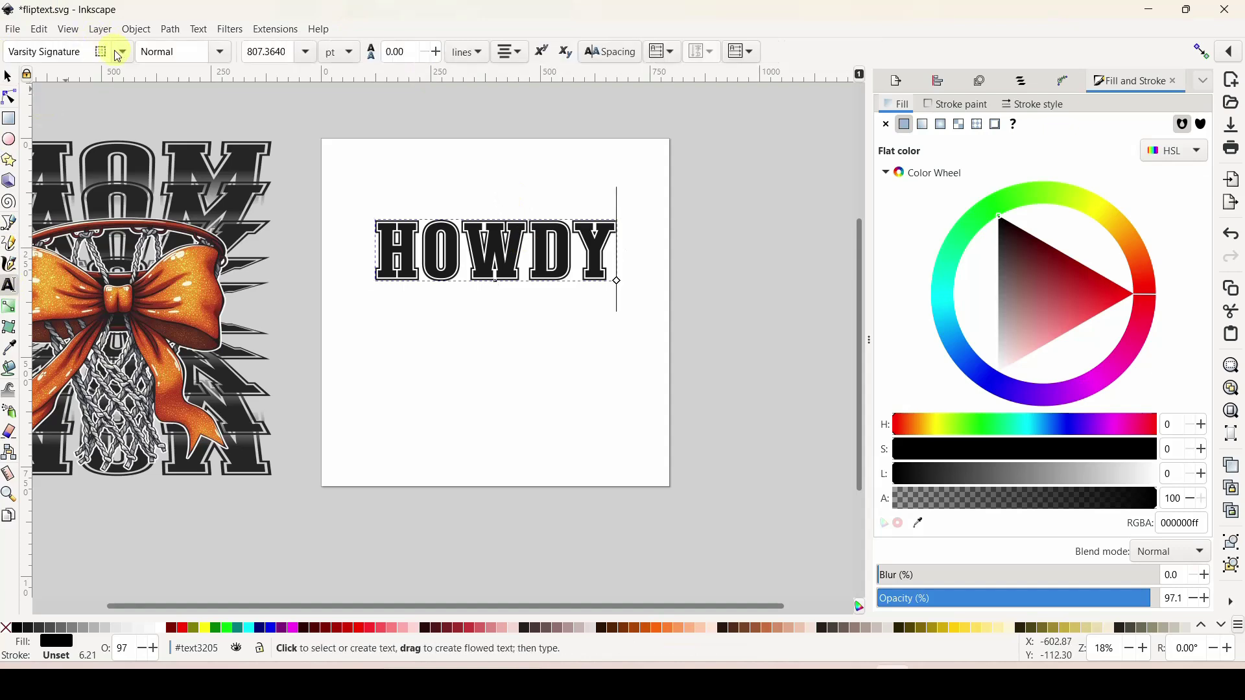
left_click(498, 255)
key("Return")
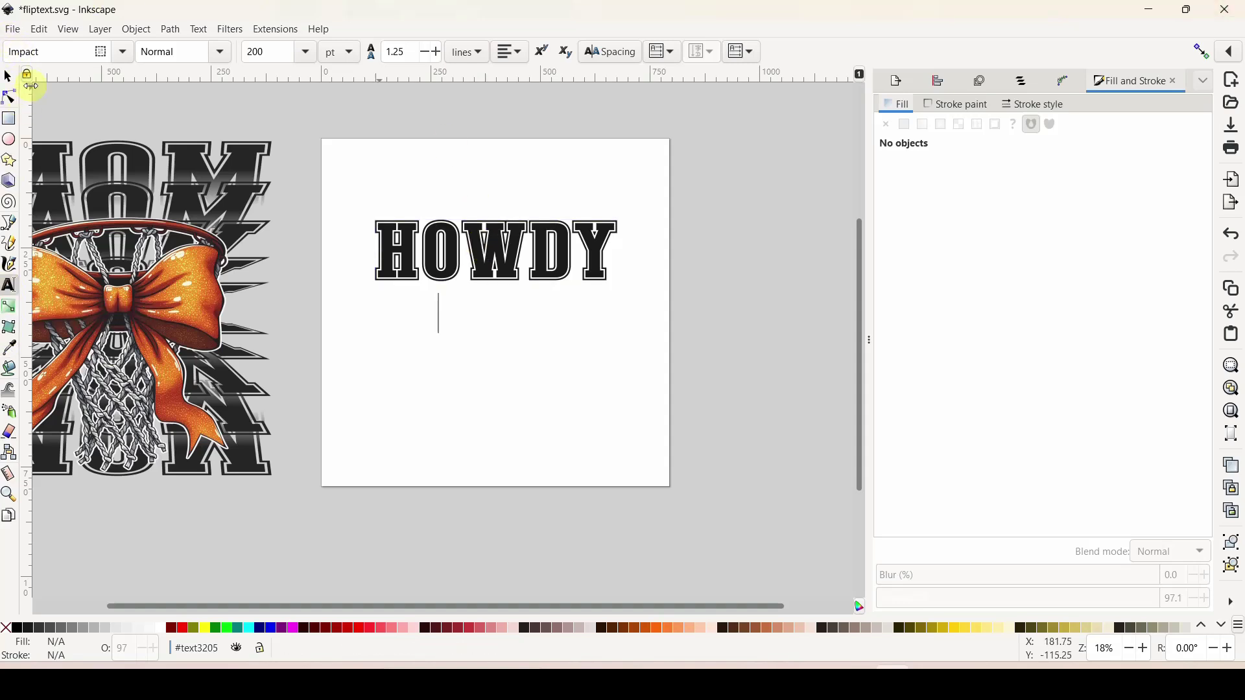
- Choose the Monday font family from the font list
left_click(72, 56)
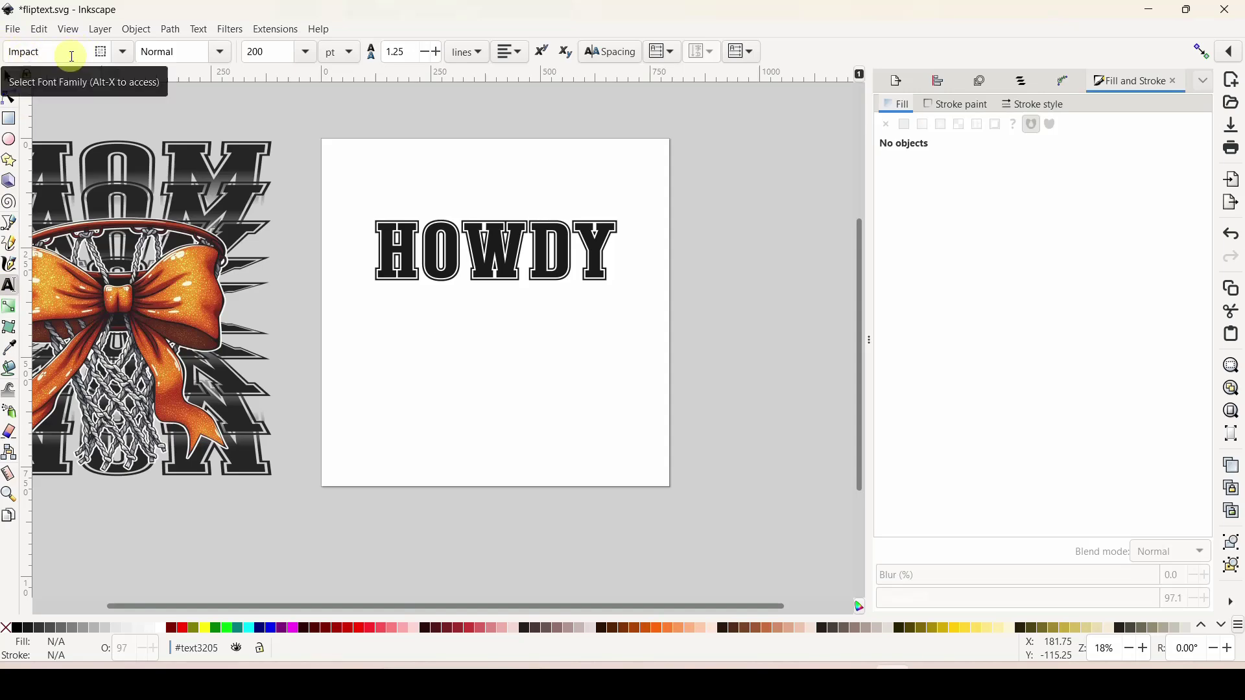
left_click(126, 62)
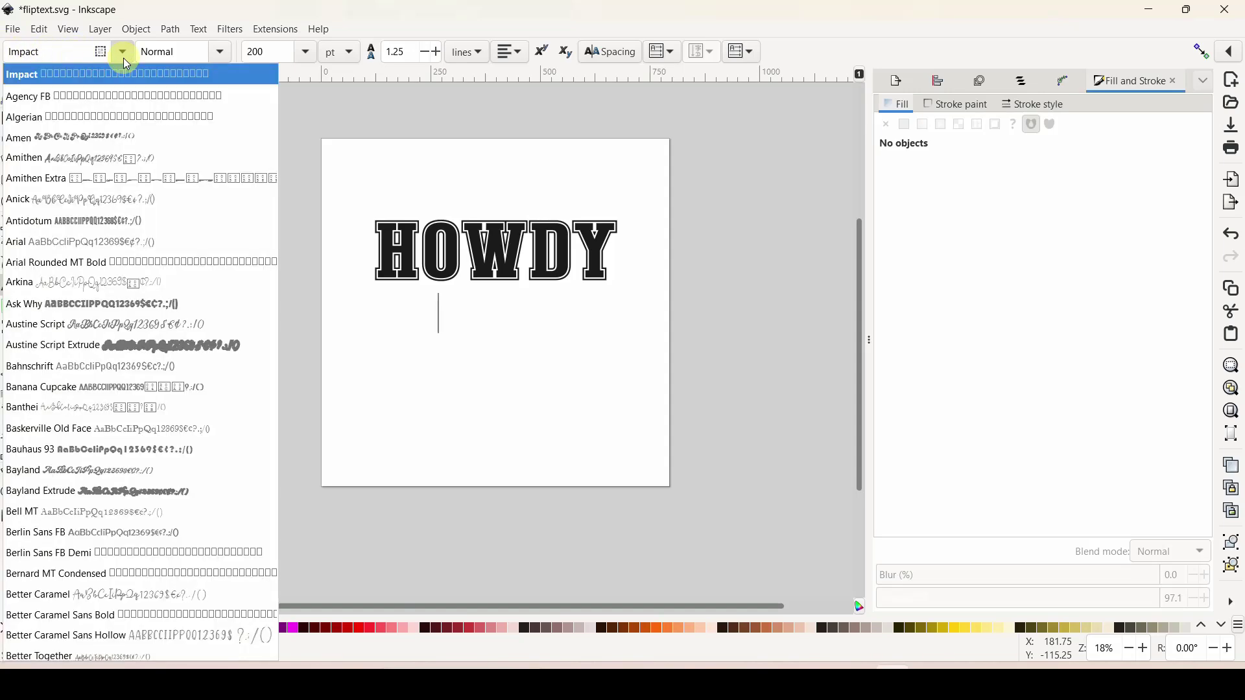
scroll(100, 327, "down", 12)
scroll(101, 333, "down", 20)
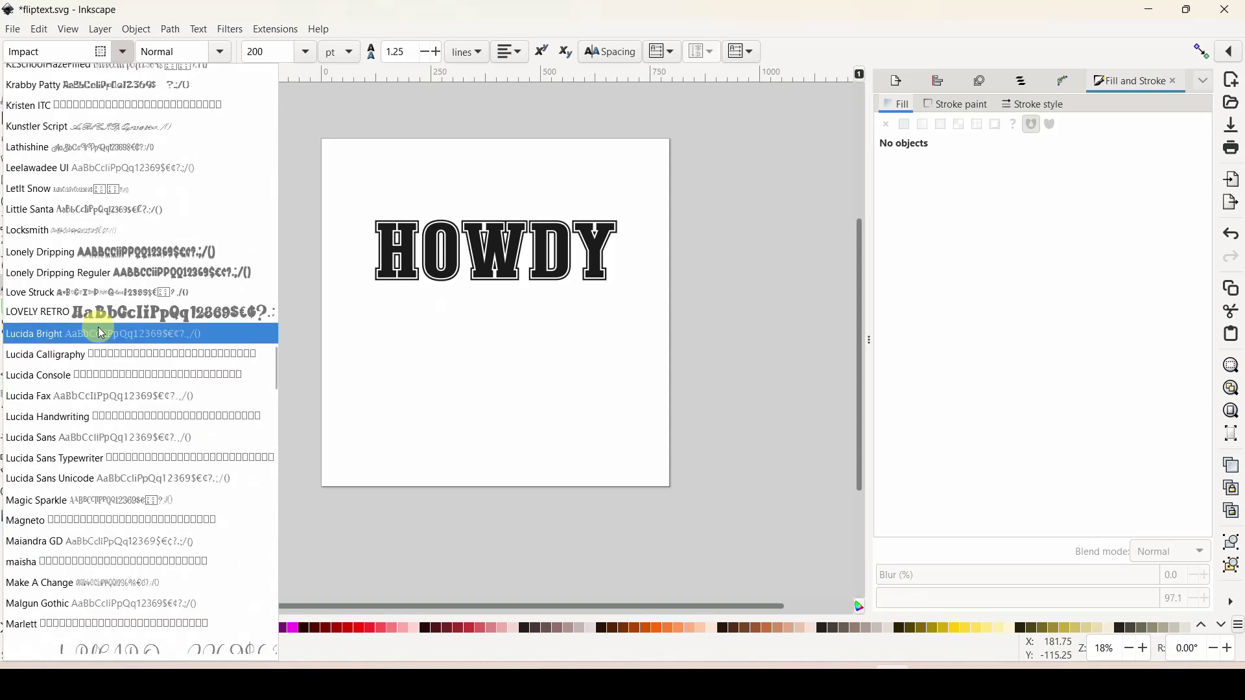
scroll(101, 333, "down", 10)
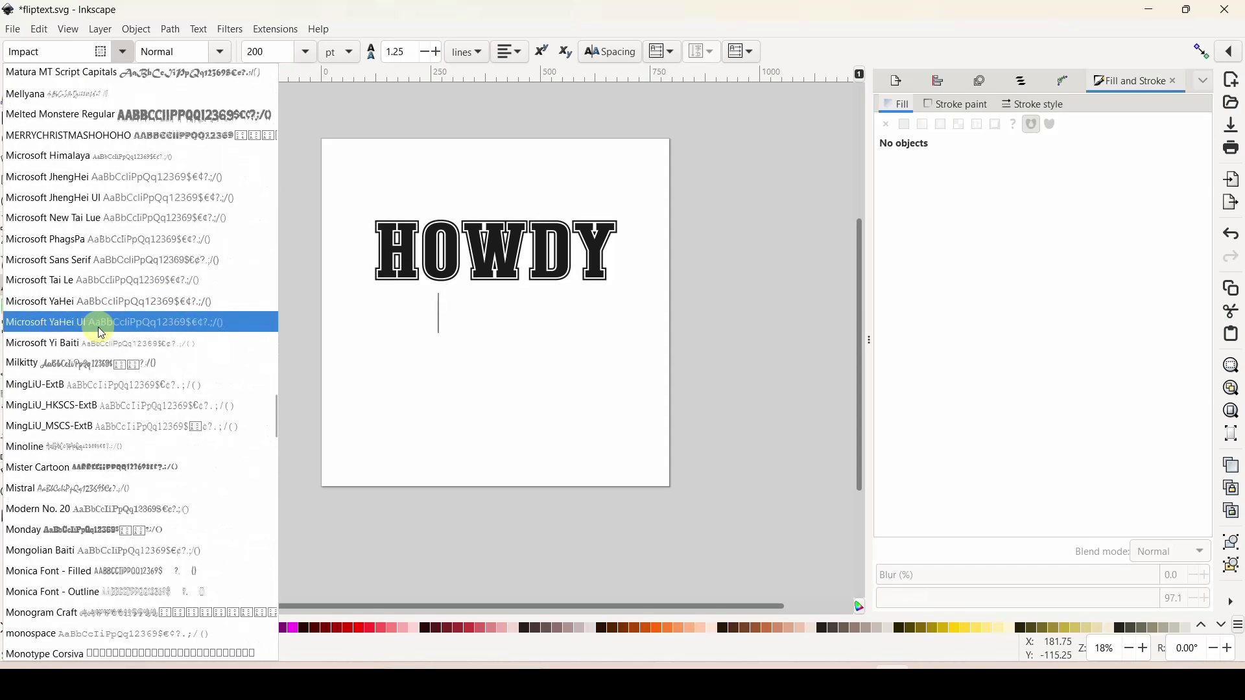
scroll(99, 327, "down", 1)
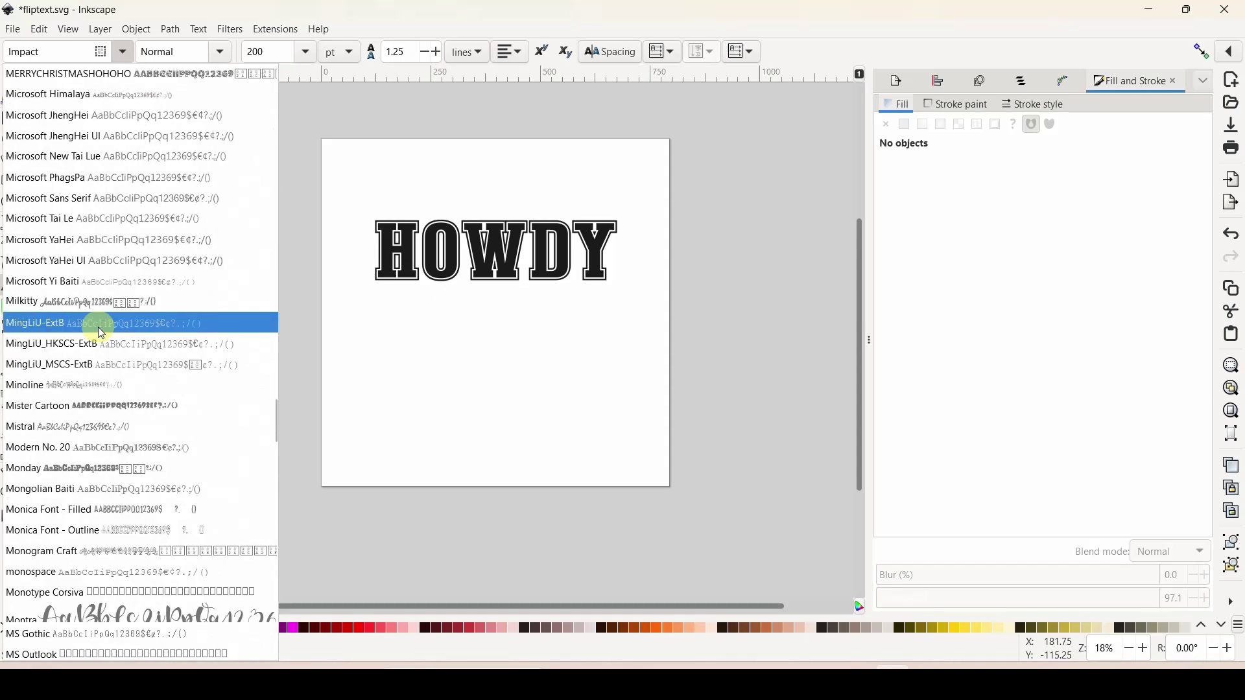
left_click(81, 475)
- Apply the Monday font to the HOWDY text
left_click(480, 233)
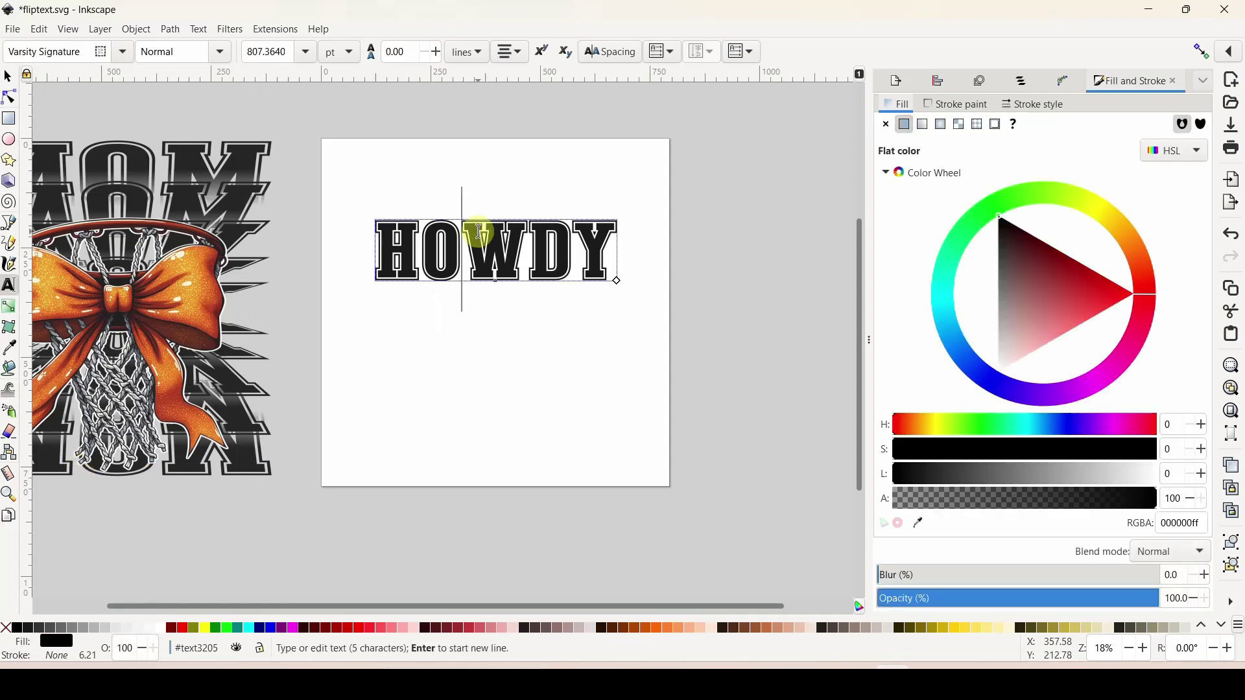
left_click(122, 52)
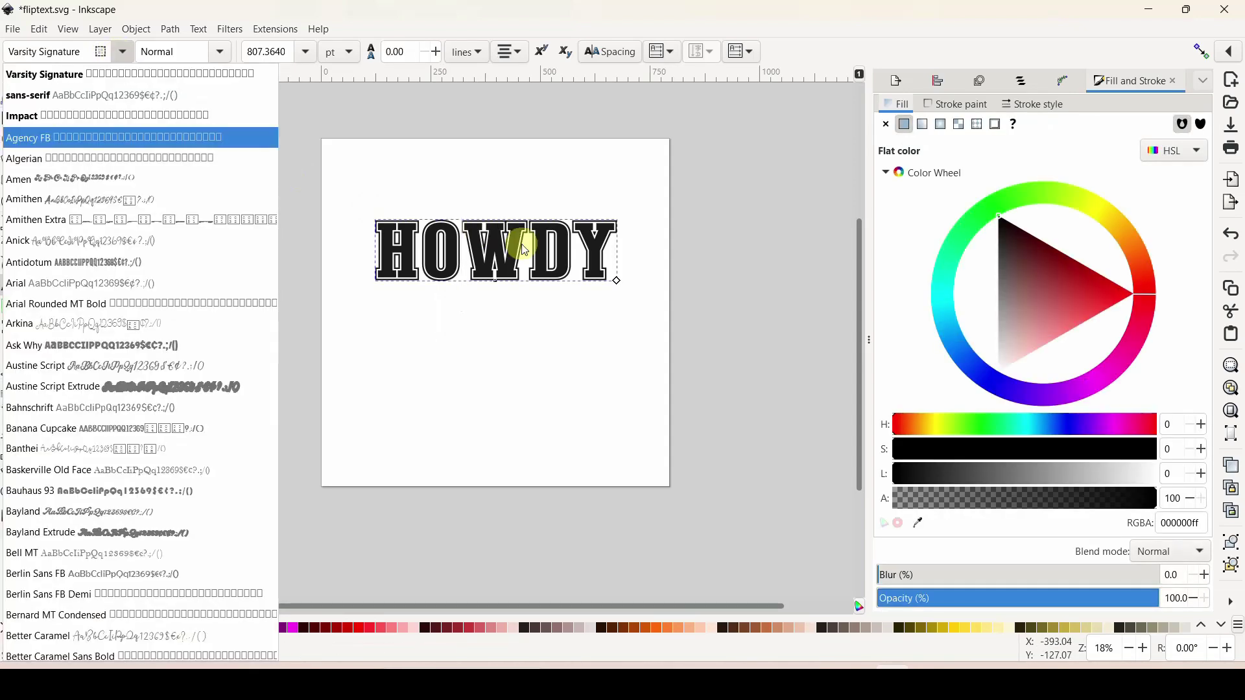
scroll(232, 367, "down", 10)
scroll(232, 366, "down", 20)
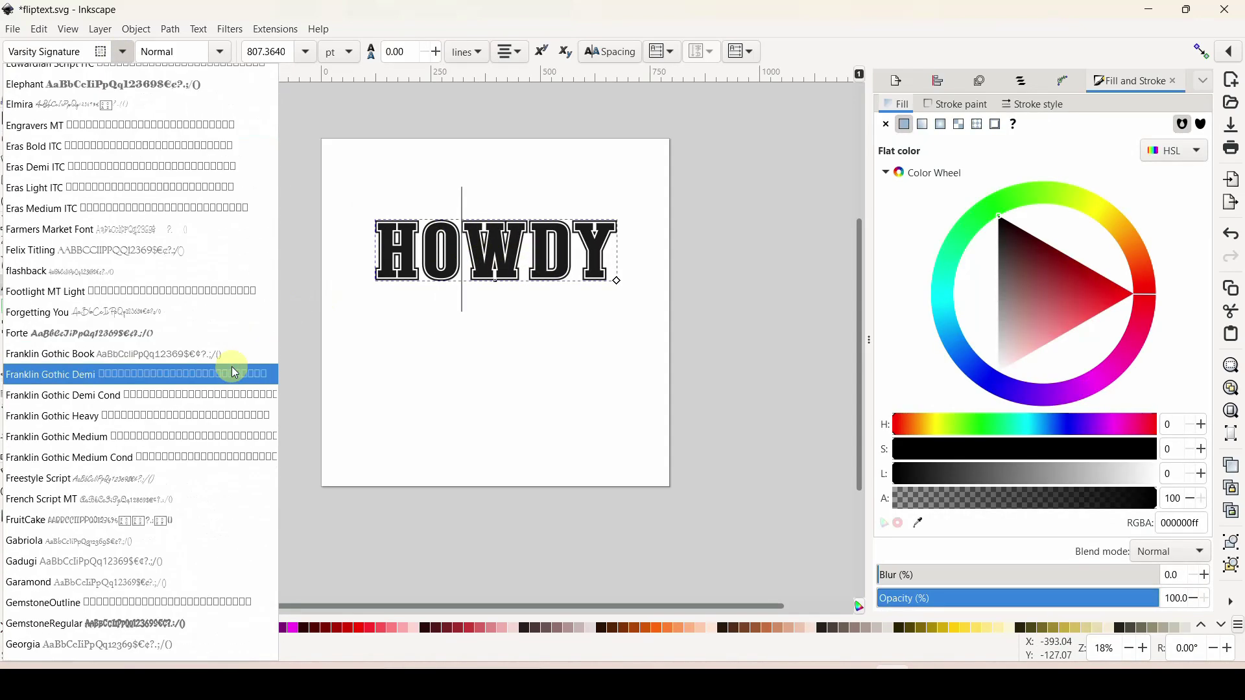
scroll(231, 367, "down", 3)
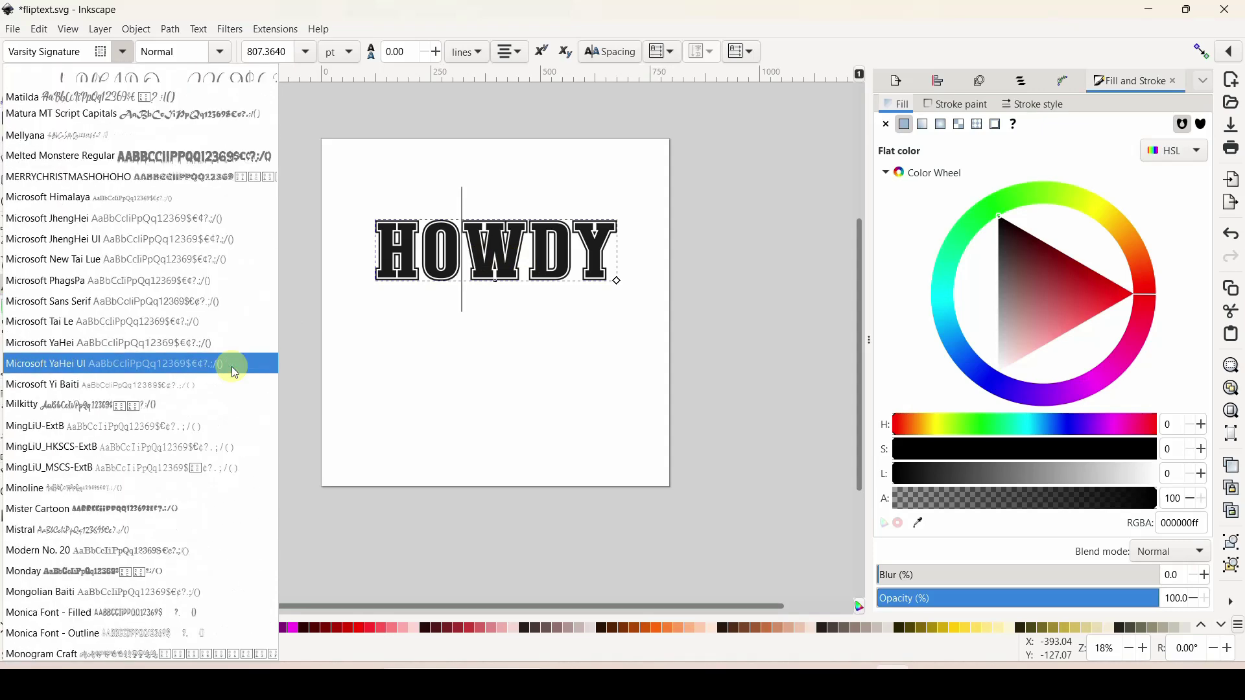
scroll(206, 373, "down", 1)
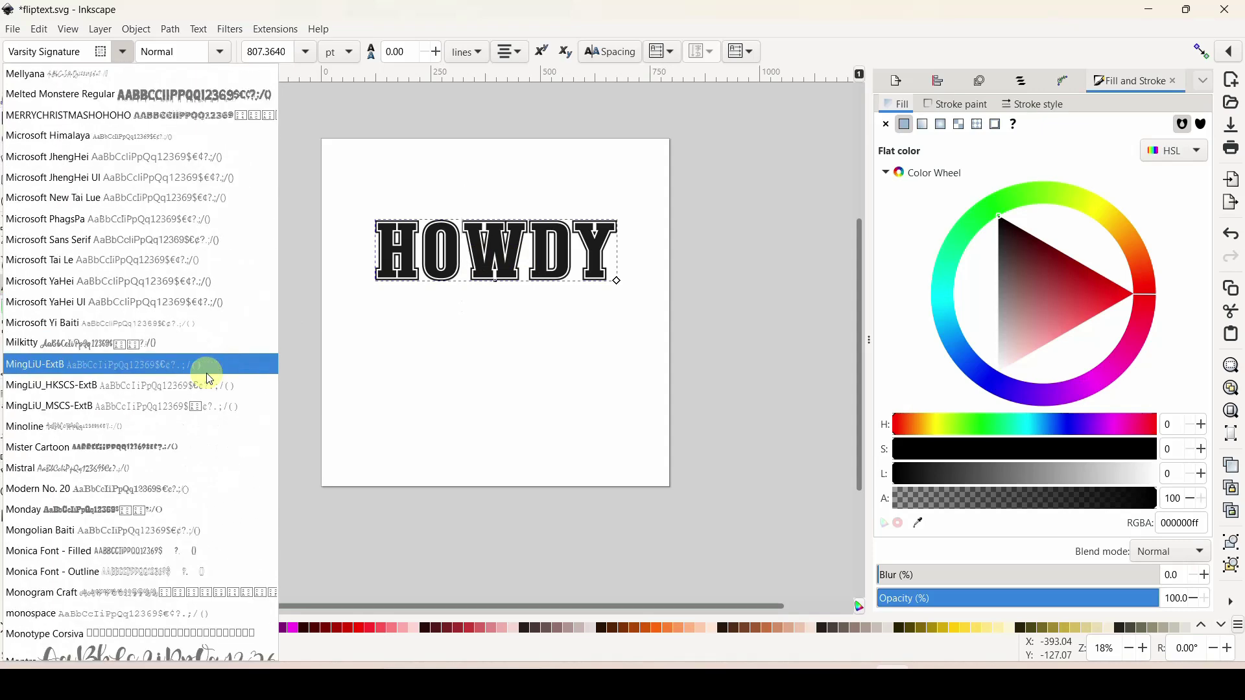
left_click(99, 512)
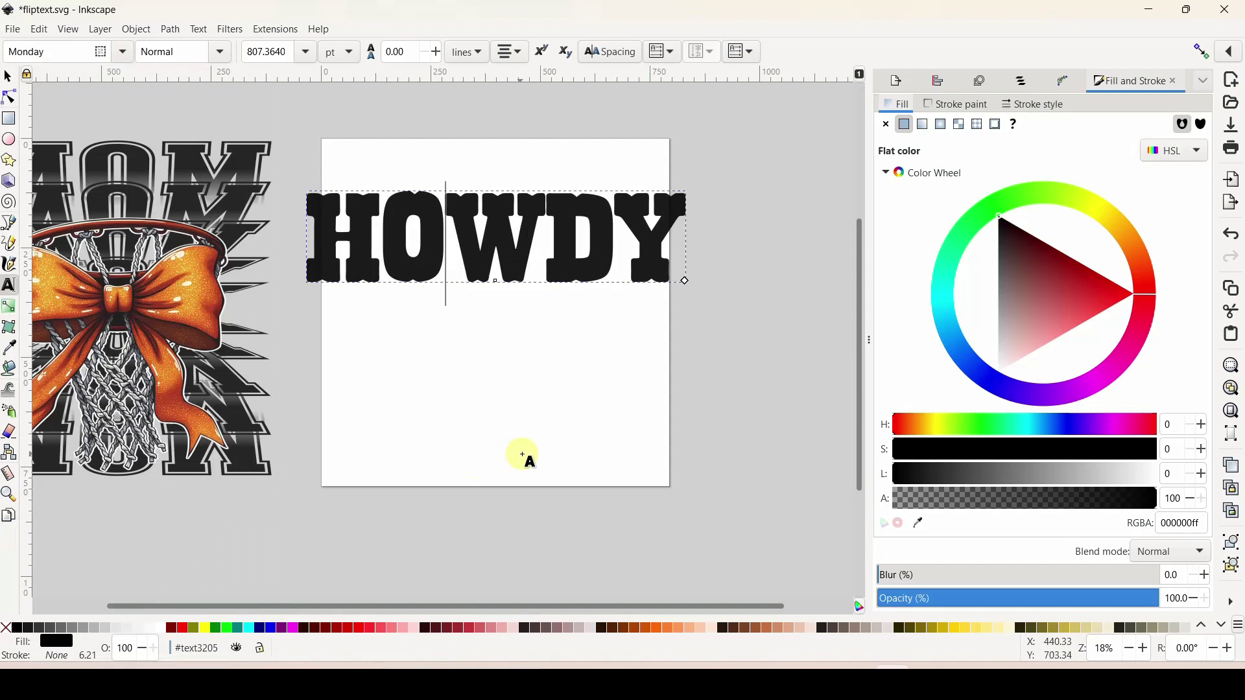
- Move HOWDY up near the page top and scale it down to about 656 × 158 mm
left_click(8, 77)
left_click(503, 258)
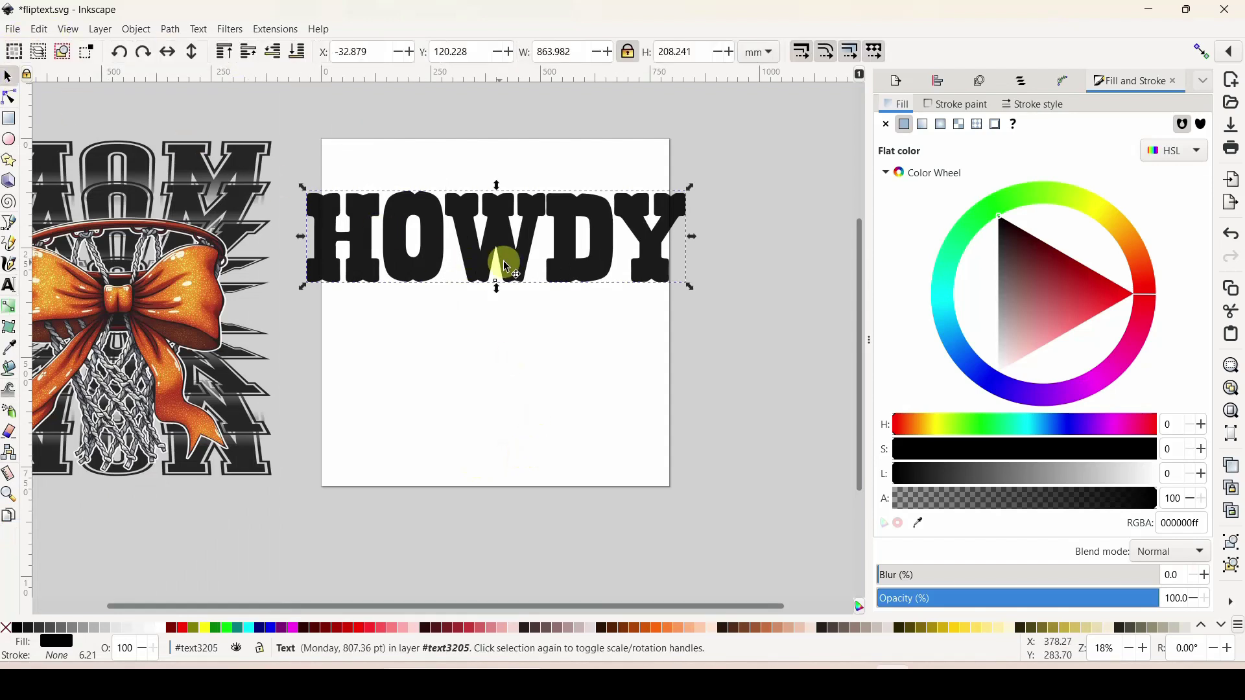
left_click_drag(511, 258, 540, 237)
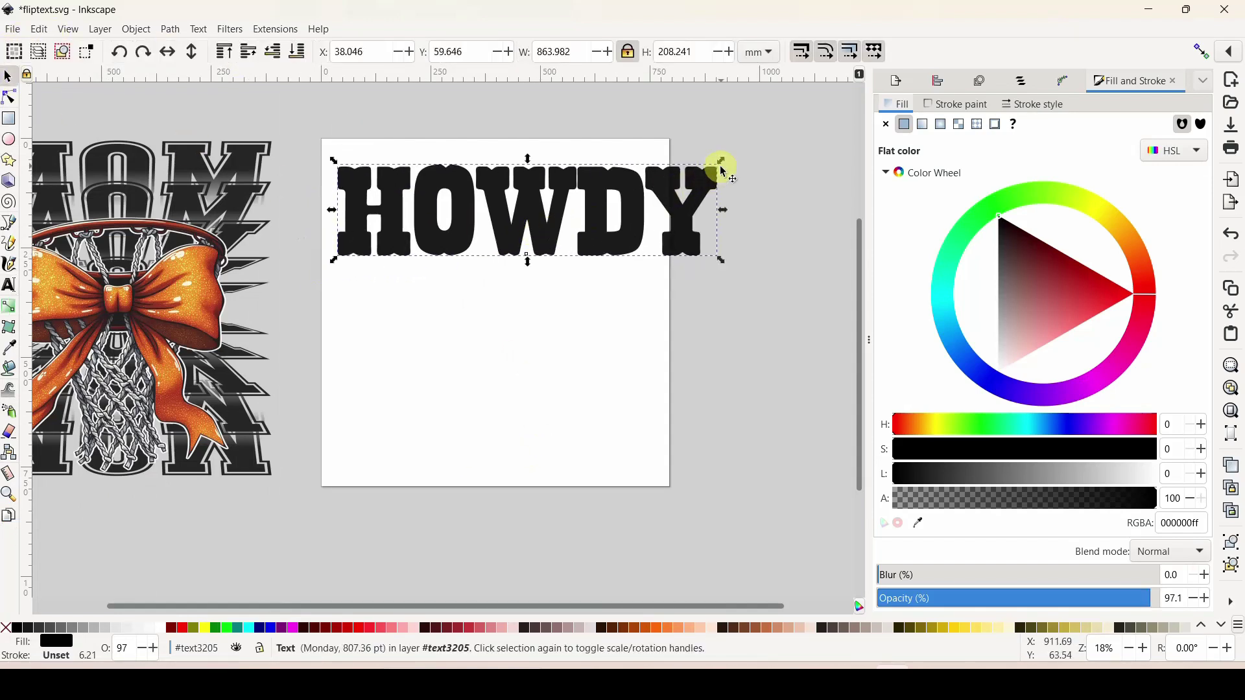
left_click_drag(717, 171, 671, 188)
left_click_drag(562, 234, 577, 214)
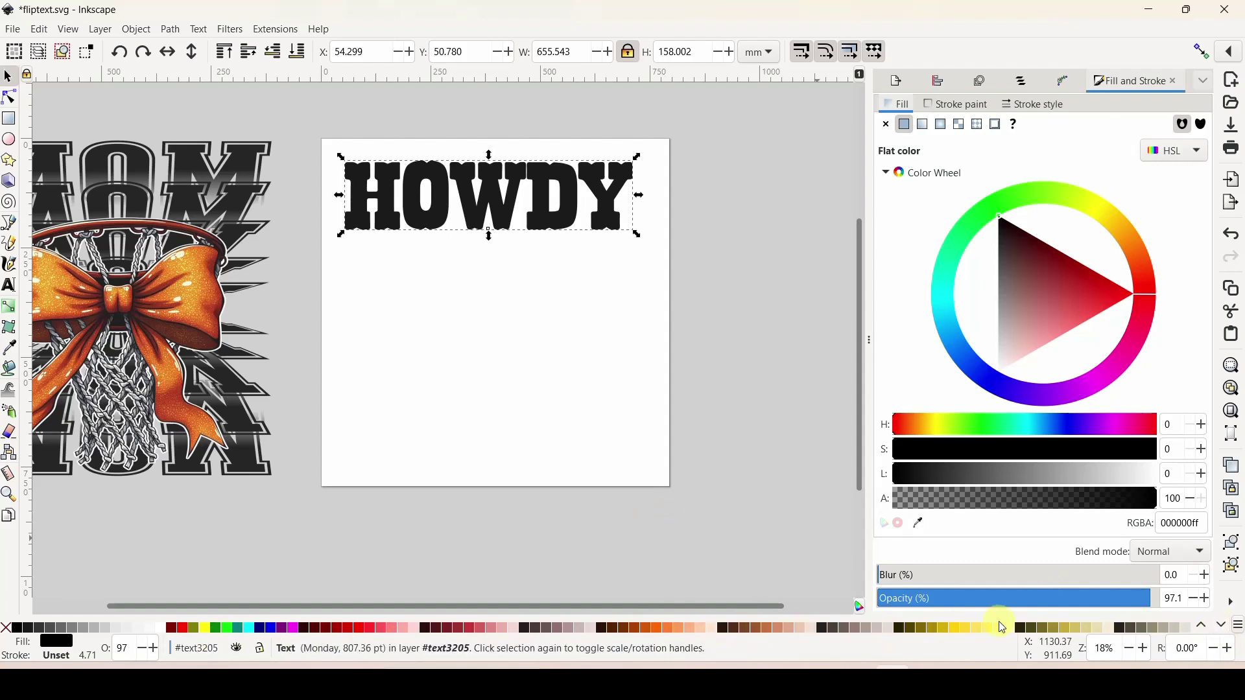
- Scroll the palette to the teal swatches and fill HOWDY with dark teal #217867
left_click(1223, 626)
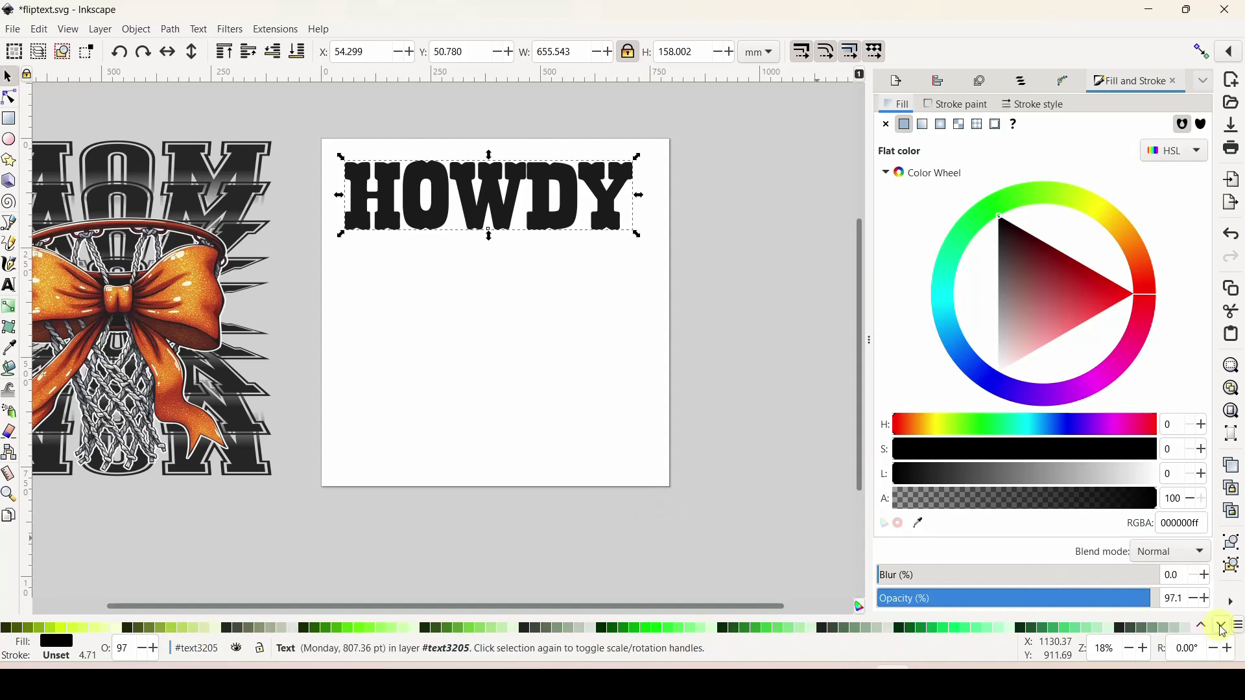
left_click(1223, 626)
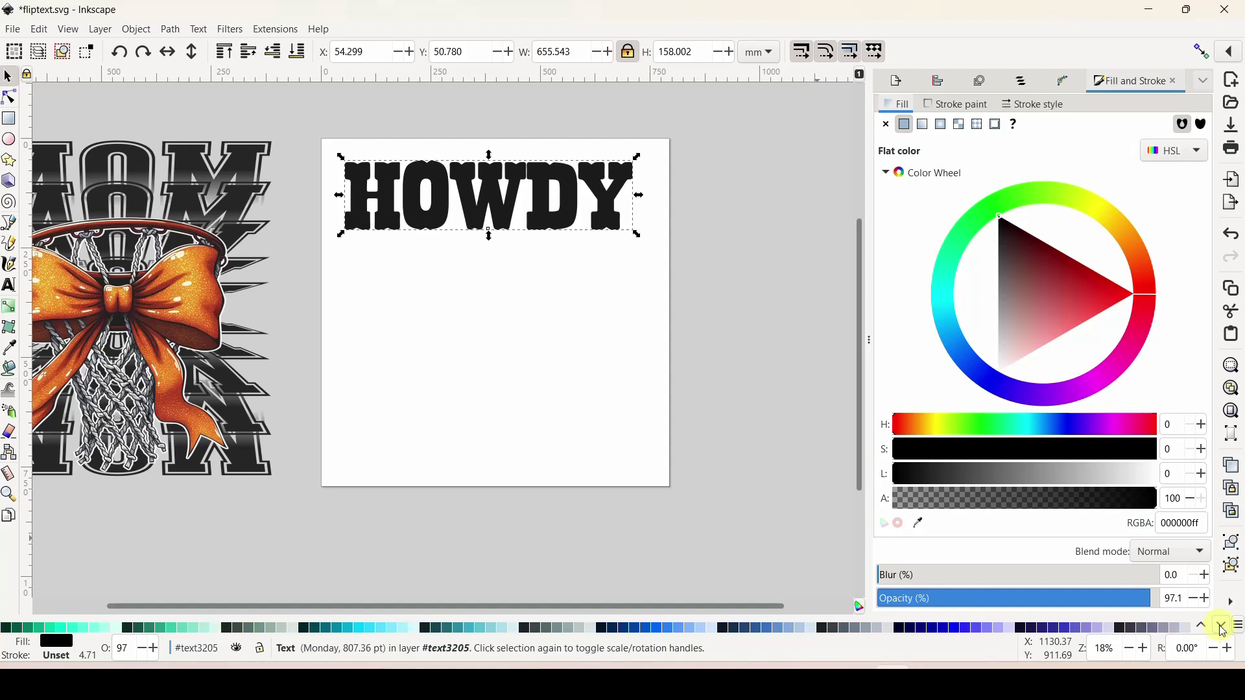
left_click(1222, 626)
left_click(1201, 626)
left_click(162, 633)
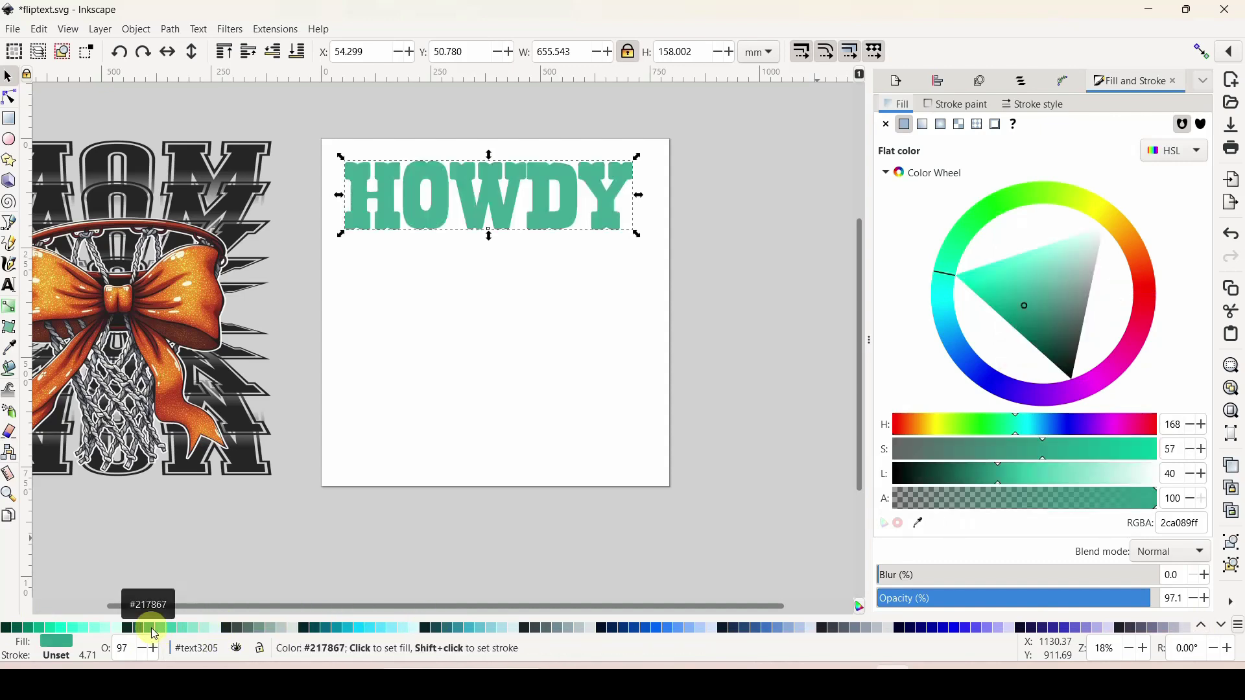
left_click(155, 632)
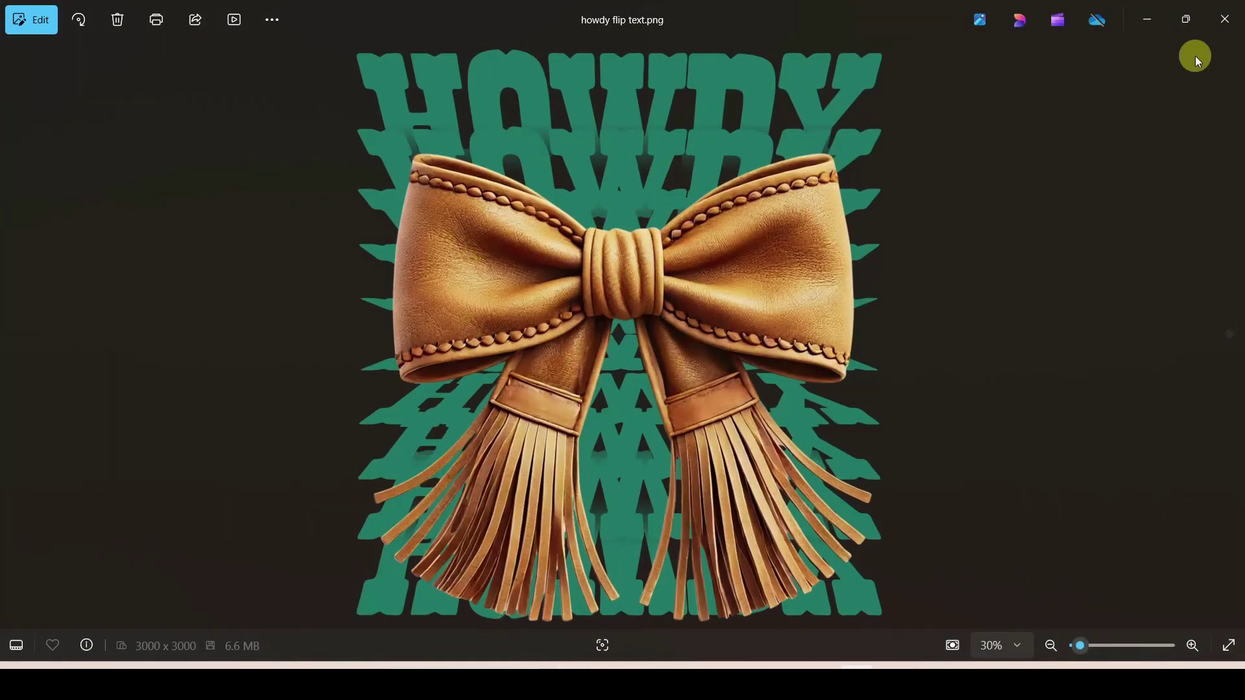
- Minimize Photos, move the MOM image below the page, scale it down, and reselect HOWDY
left_click(1159, 20)
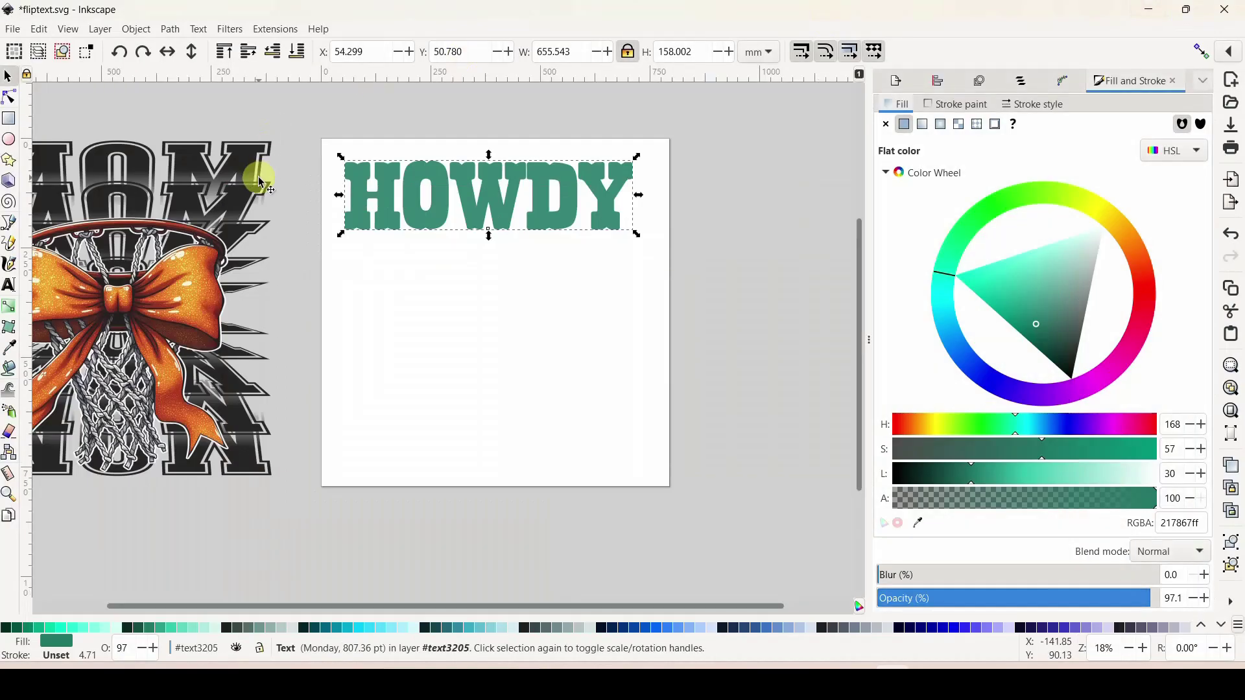
left_click(258, 168)
left_click_drag(223, 291, 698, 594)
left_click_drag(461, 363, 496, 486)
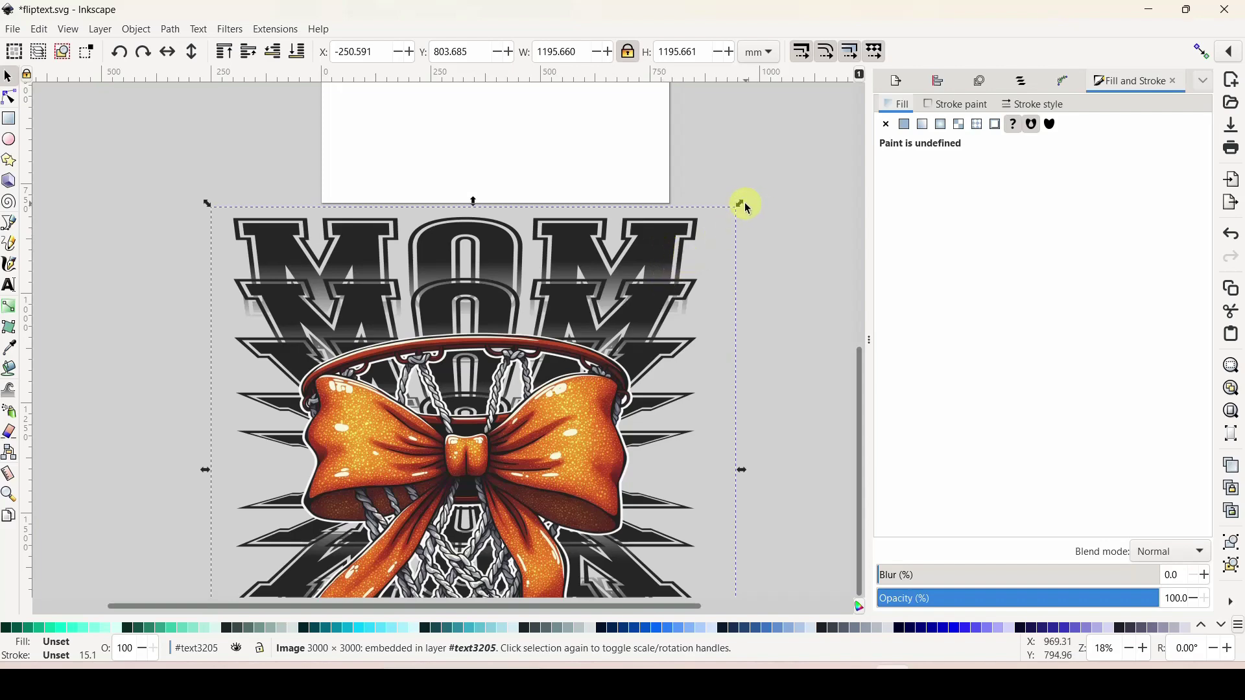
left_click_drag(719, 228, 559, 363)
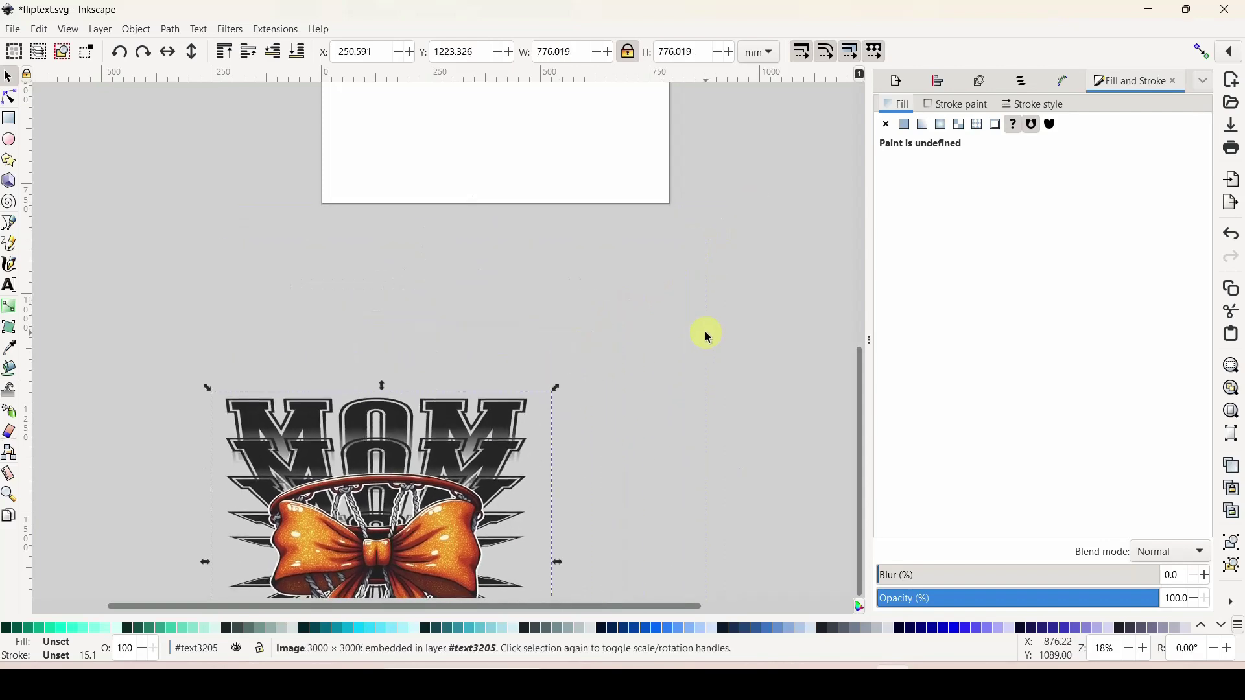
scroll(707, 334, "up", 5)
scroll(706, 334, "up", 2)
left_click(544, 228)
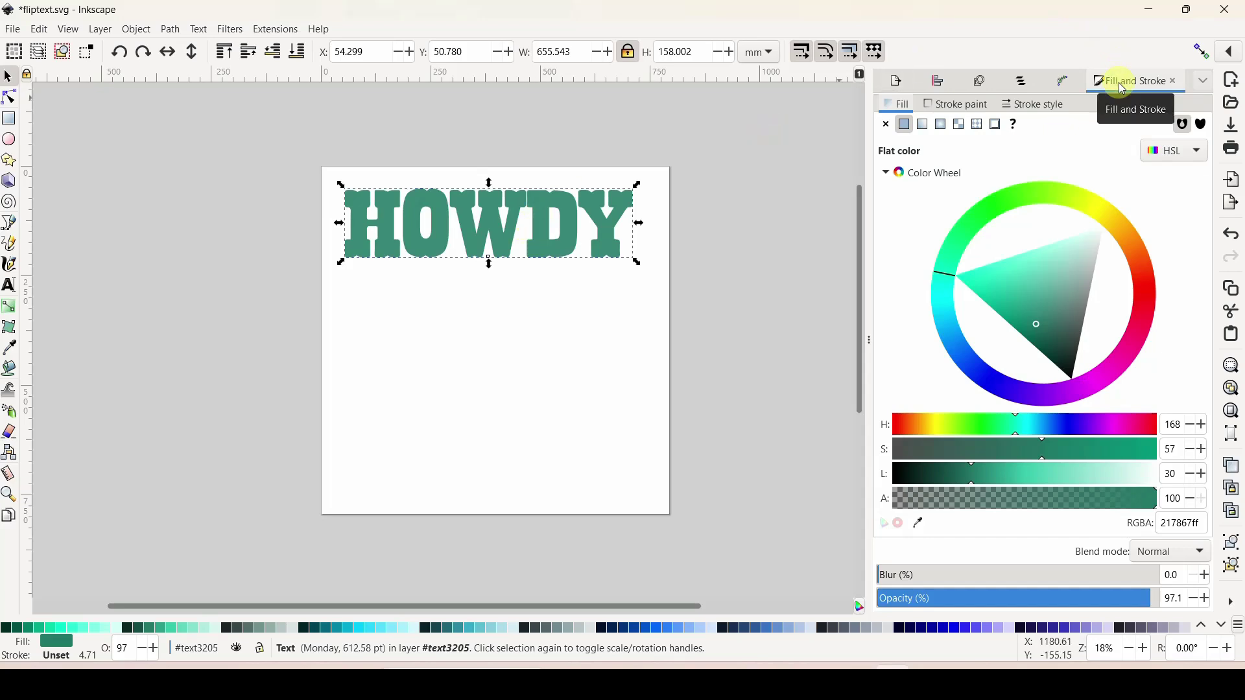
- In Fill and Stroke, give HOWDY a linear gradient fill from dark teal to transparent
left_click(1204, 81)
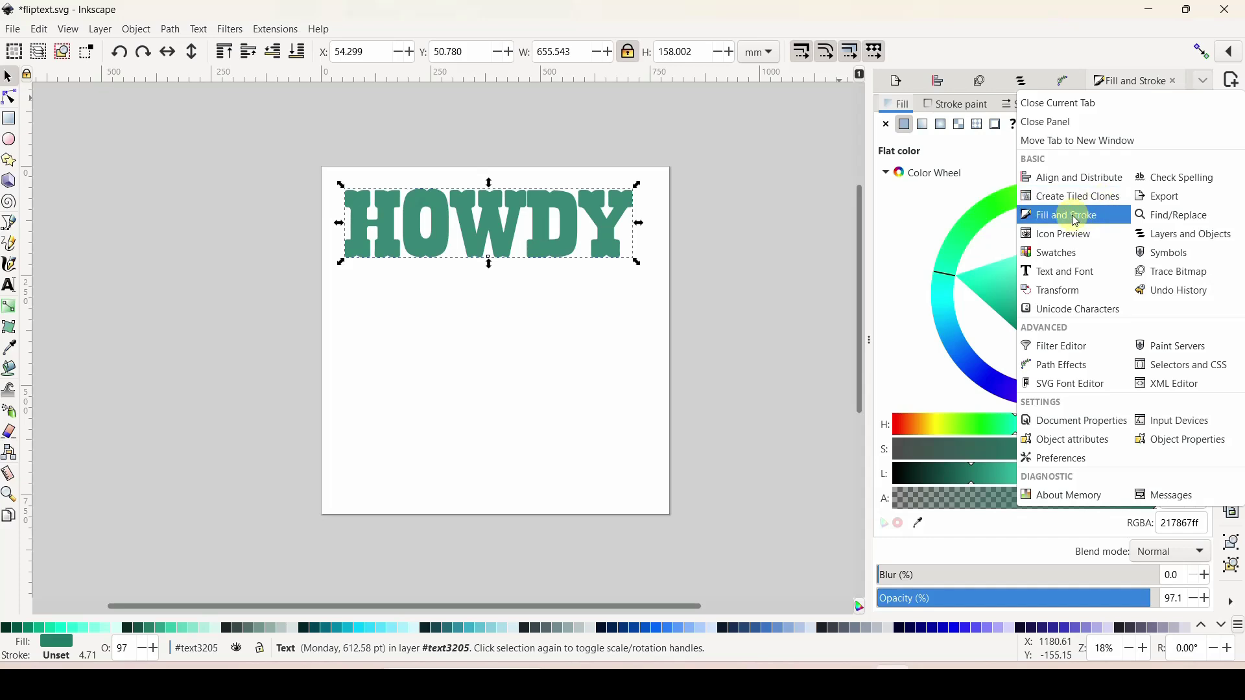
left_click(914, 242)
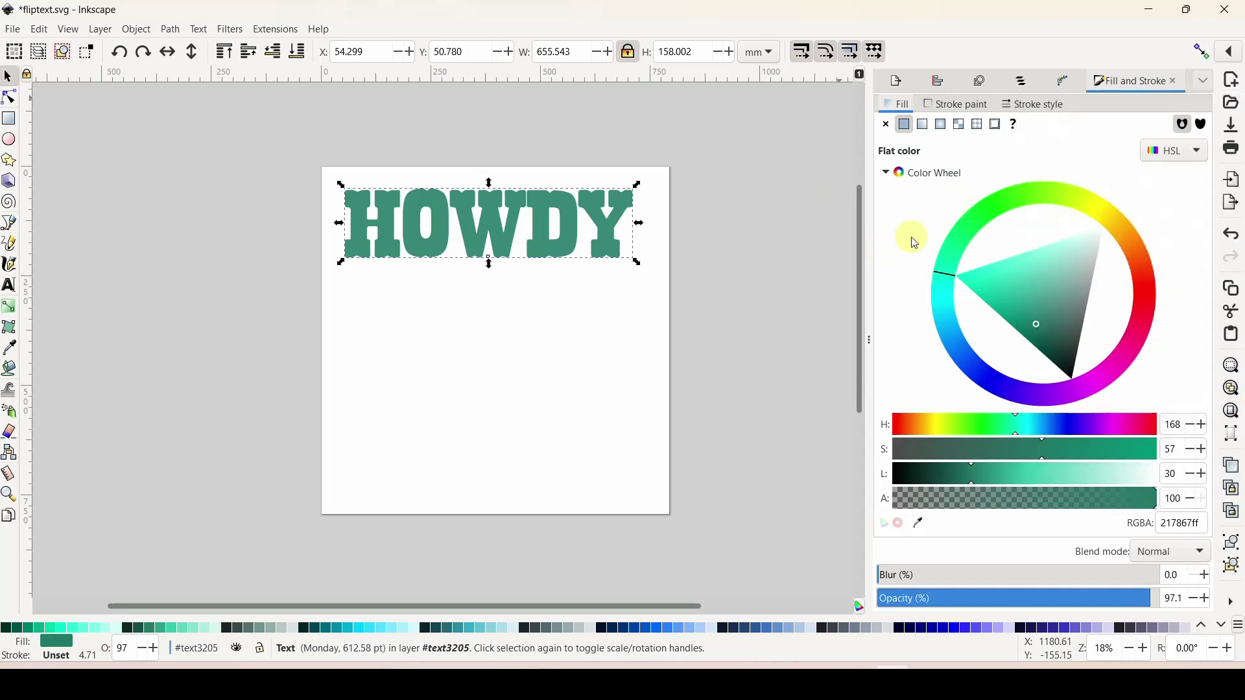
left_click(924, 127)
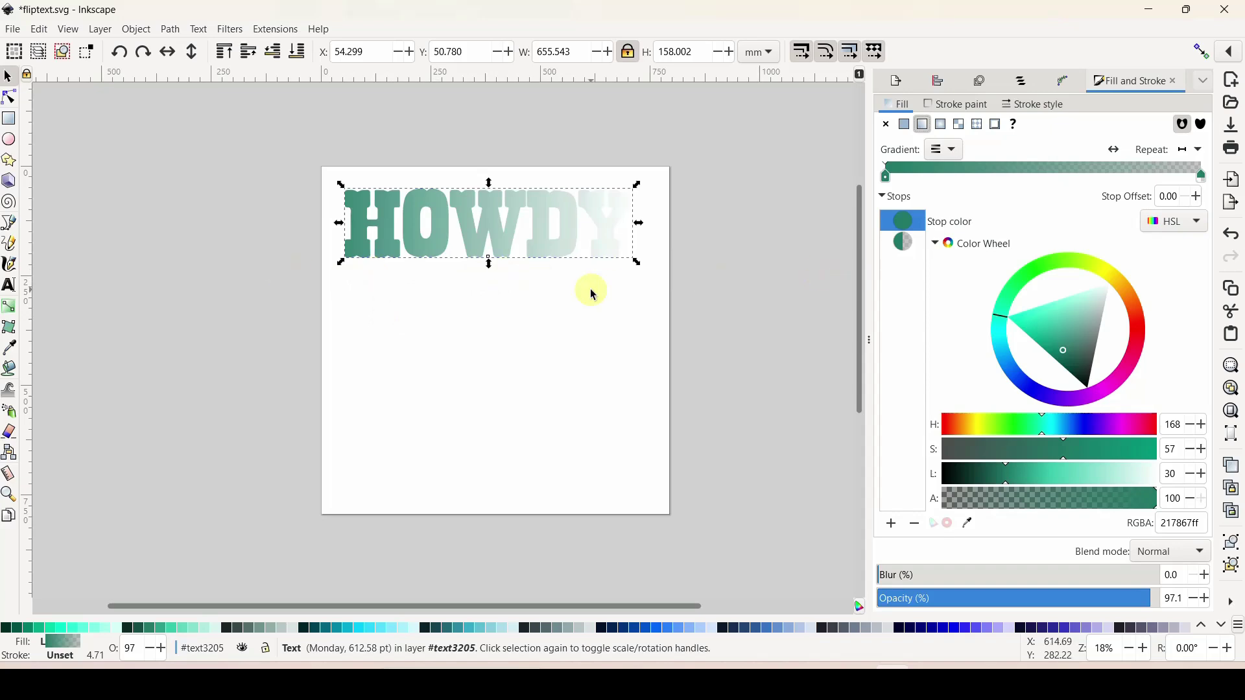
left_click(11, 313)
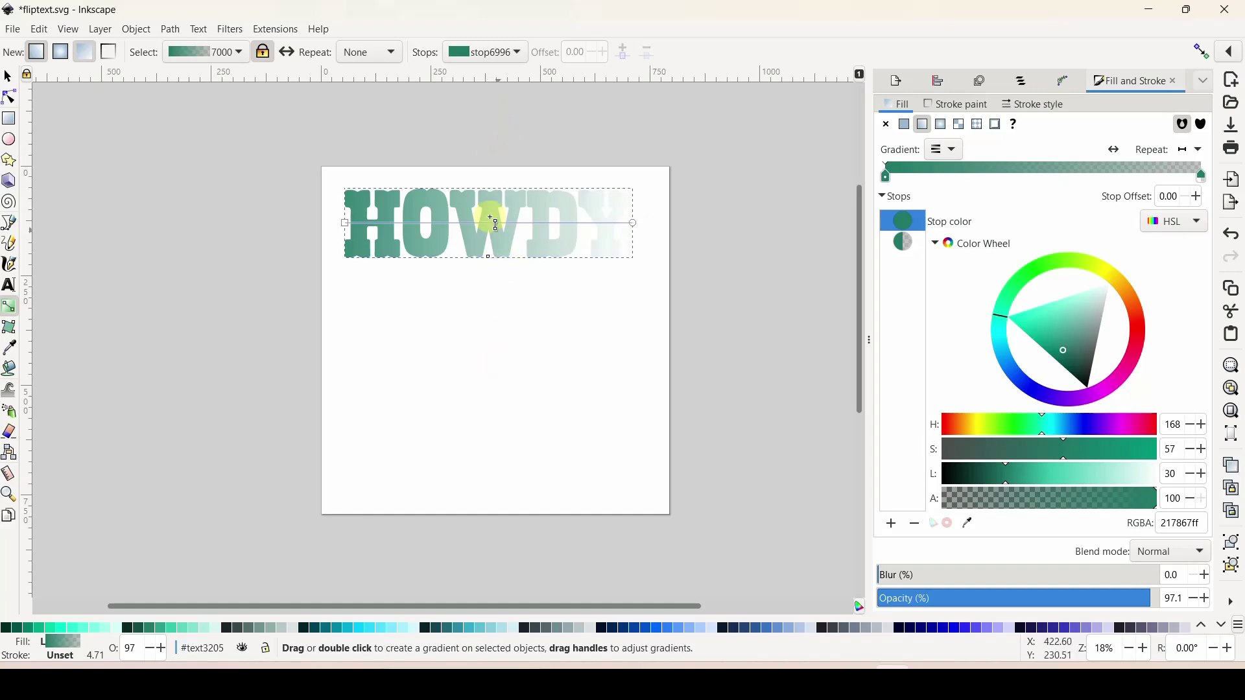
- Make the HOWDY gradient run vertically and move the first stop to a 0.56 offset
left_click_drag(339, 216, 469, 158)
left_click_drag(633, 218, 489, 288)
left_click_drag(469, 157, 487, 160)
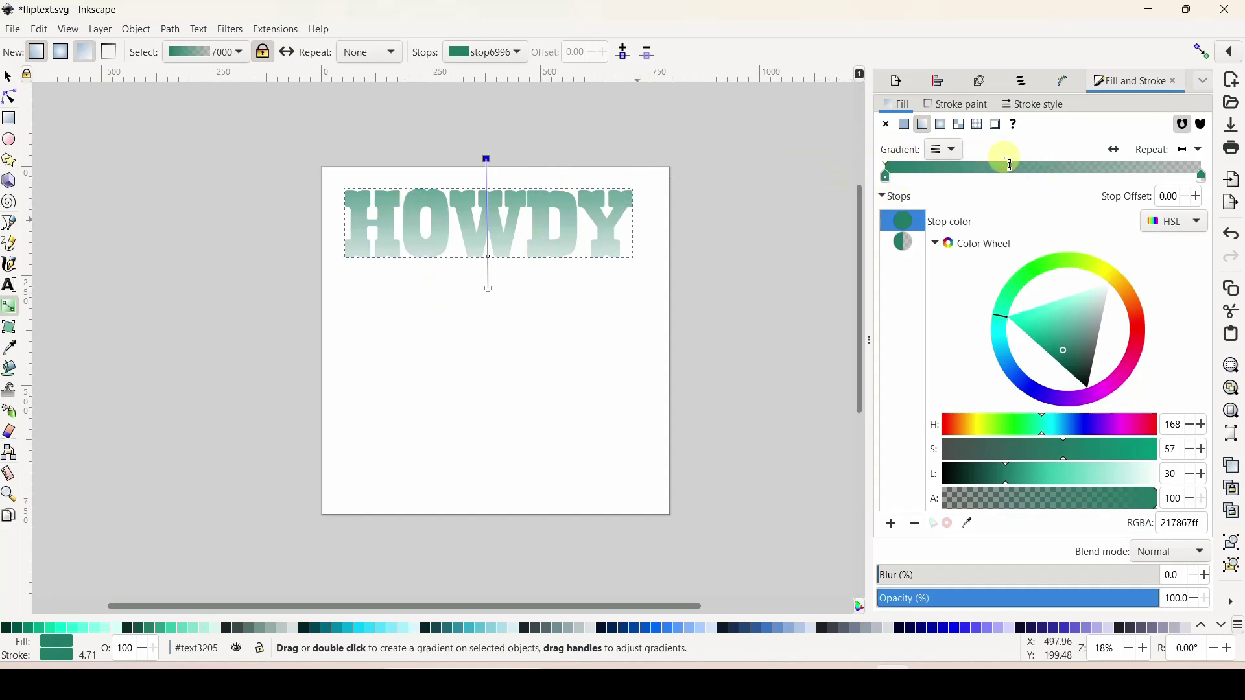
left_click_drag(886, 176, 1063, 192)
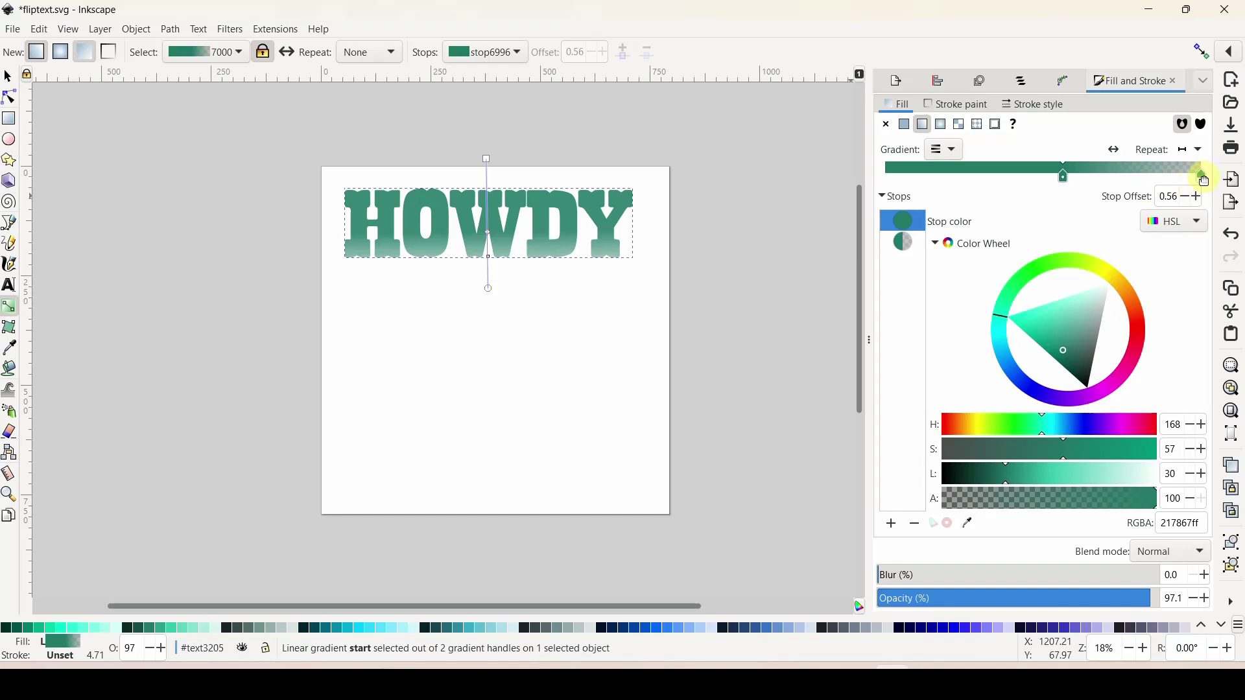
- Move the HOWDY gradient stops to about 0.63 and raise the end handle so only letter bottoms fade
left_click_drag(1203, 180, 1110, 196)
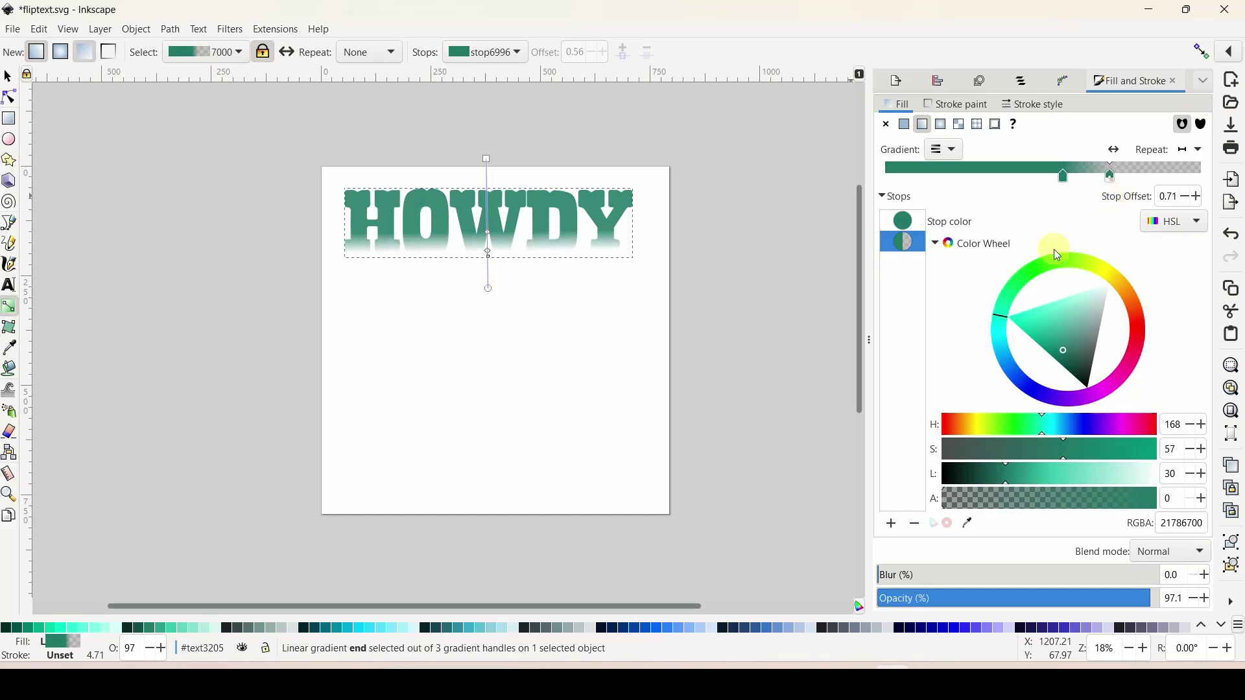
left_click_drag(489, 289, 489, 321)
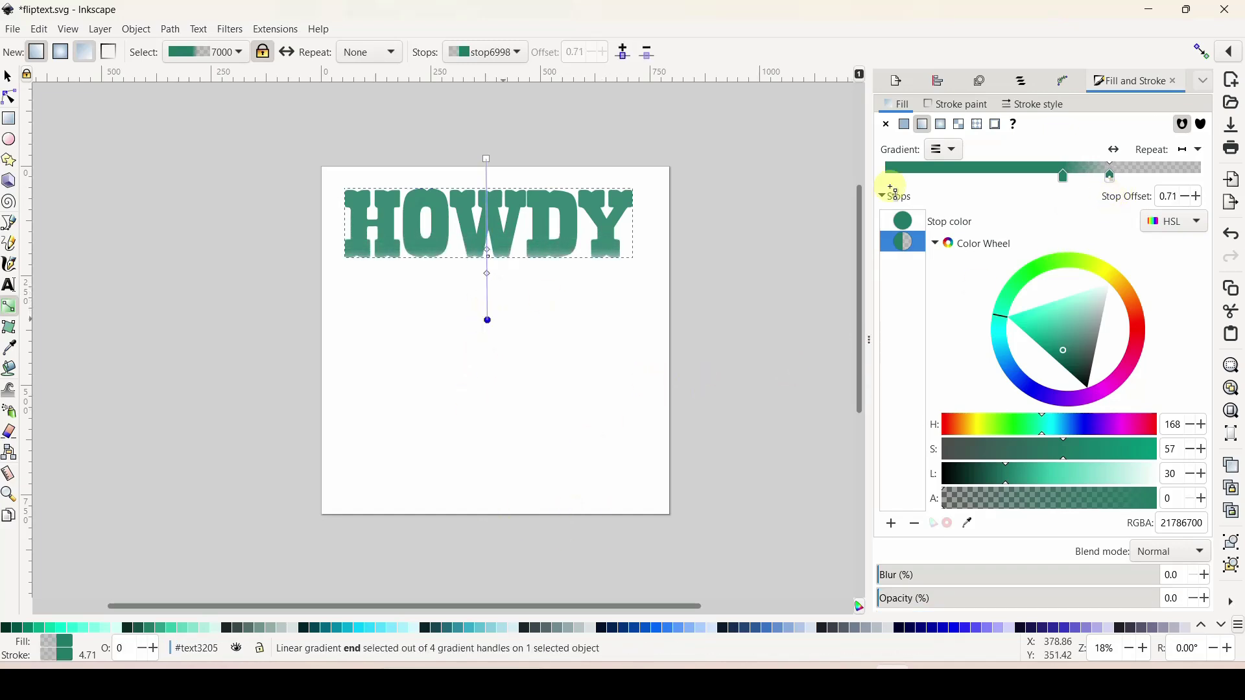
mouse_move(1112, 184)
left_mouse_down()
mouse_move(1040, 177)
mouse_move(1107, 174)
left_mouse_up()
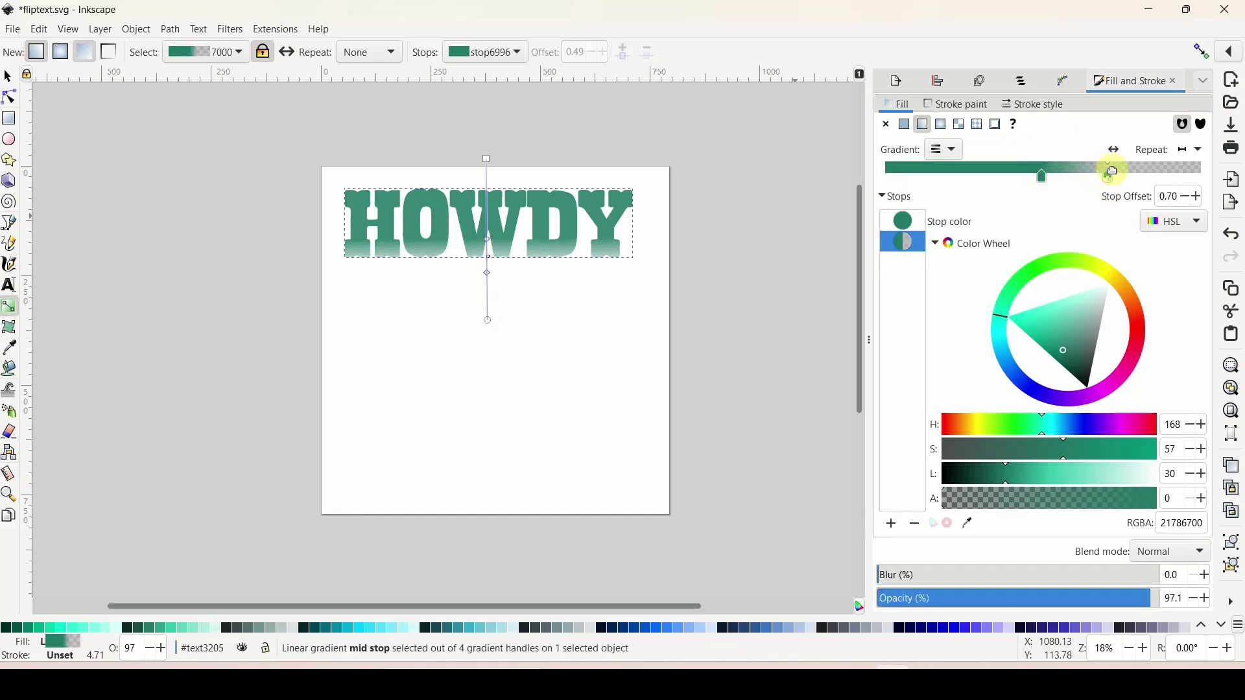
left_click_drag(492, 324, 491, 302)
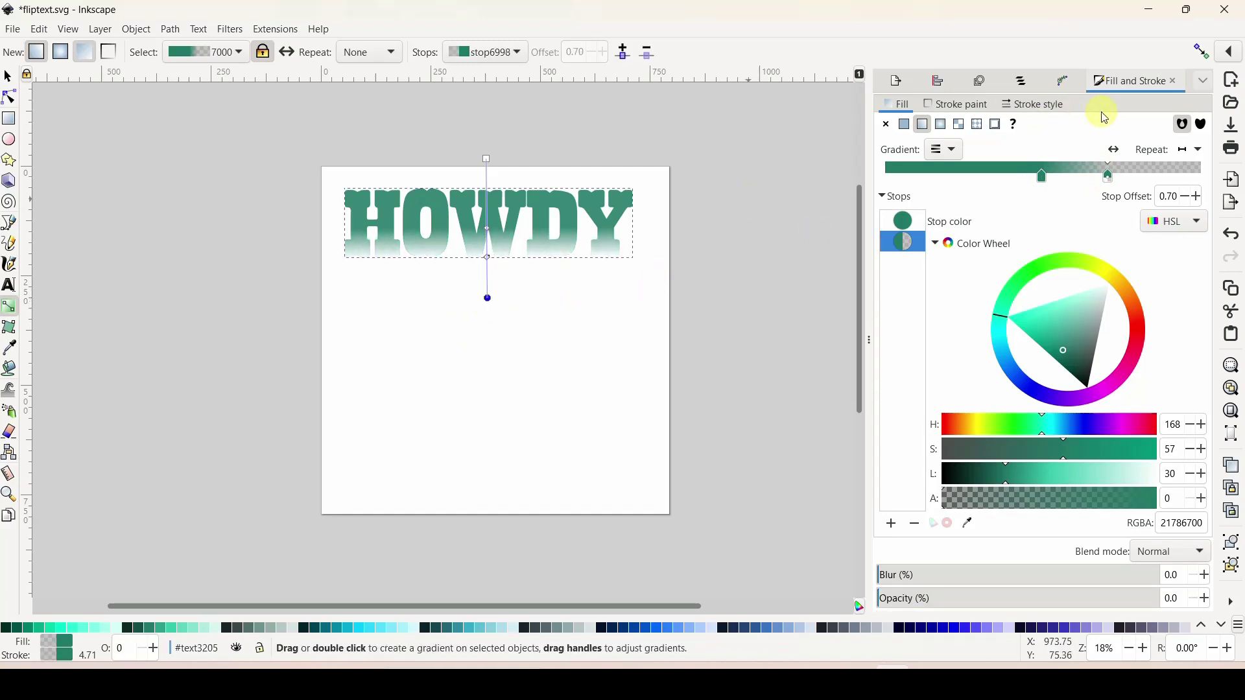
left_click_drag(1041, 175, 1095, 180)
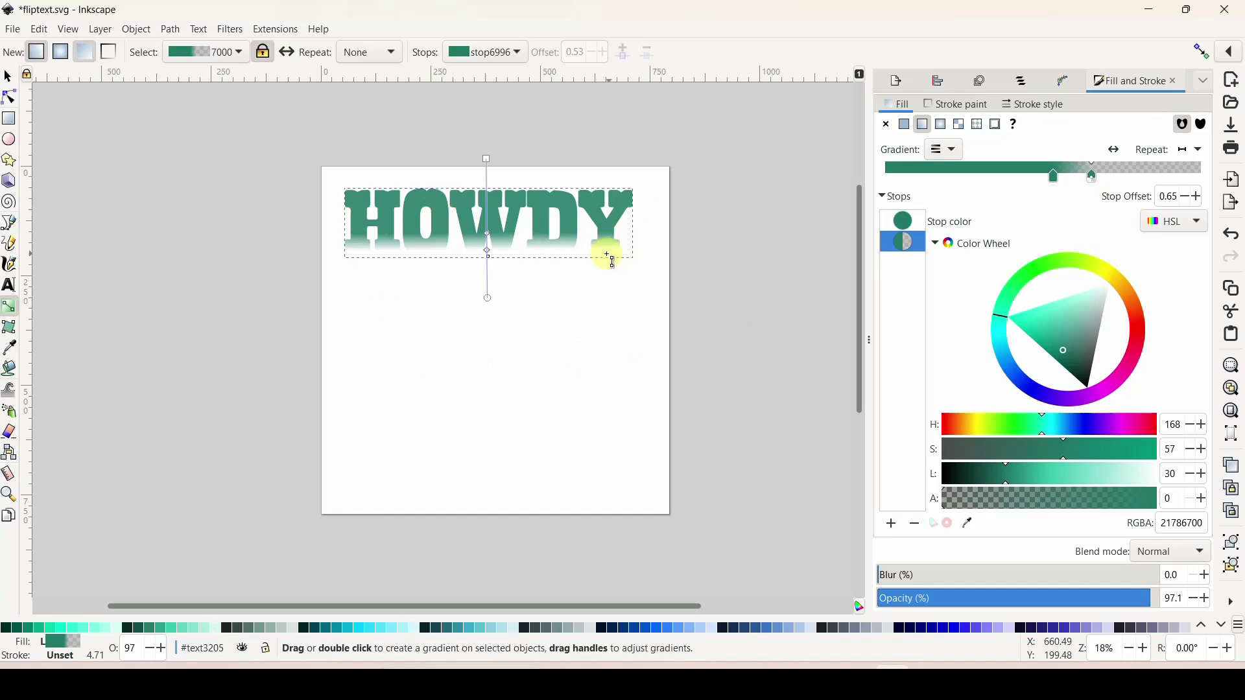
left_click(9, 80)
left_click(522, 414)
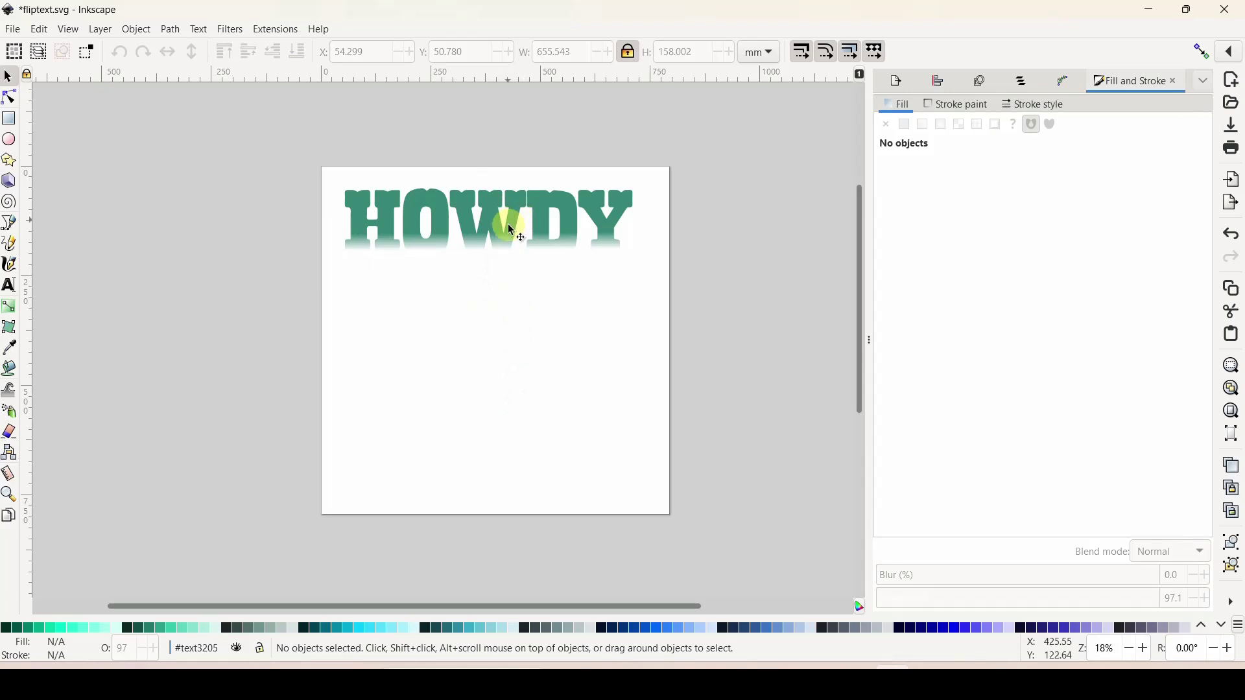
- Nudge HOWDY up-left, drag the MOM basketball artwork lower, then reselect HOWDY
left_click_drag(515, 233, 514, 223)
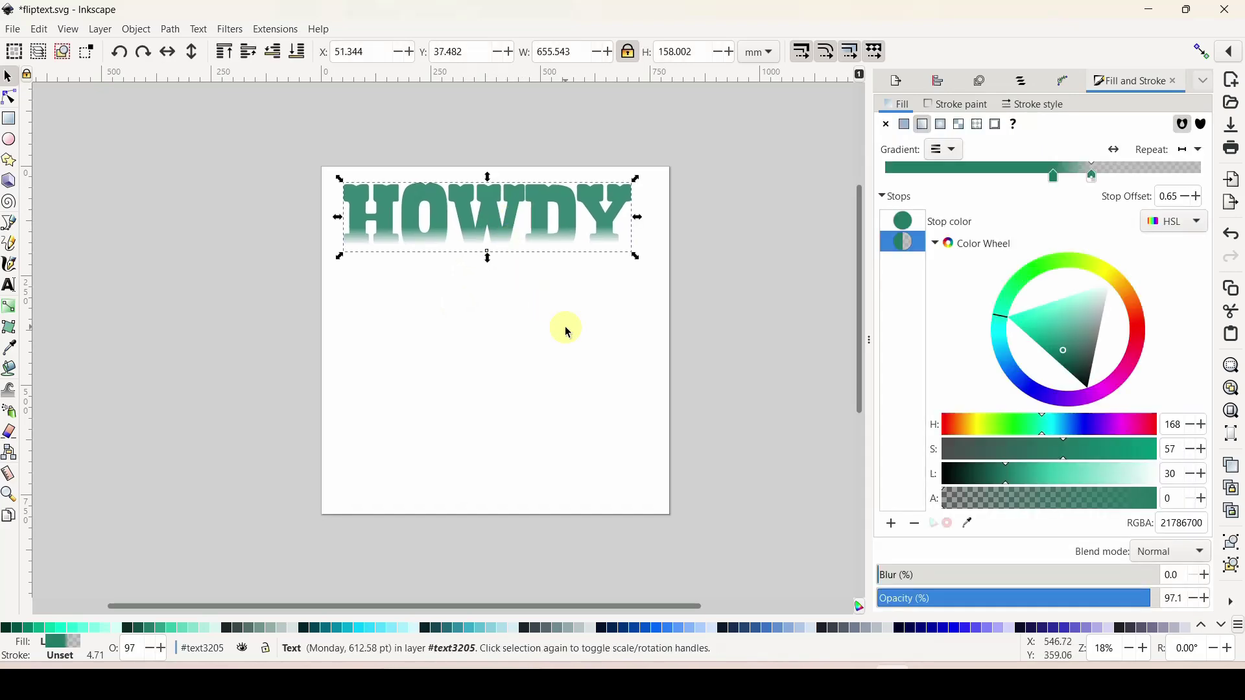
scroll(567, 328, "down", 5)
left_click_drag(465, 502, 507, 285)
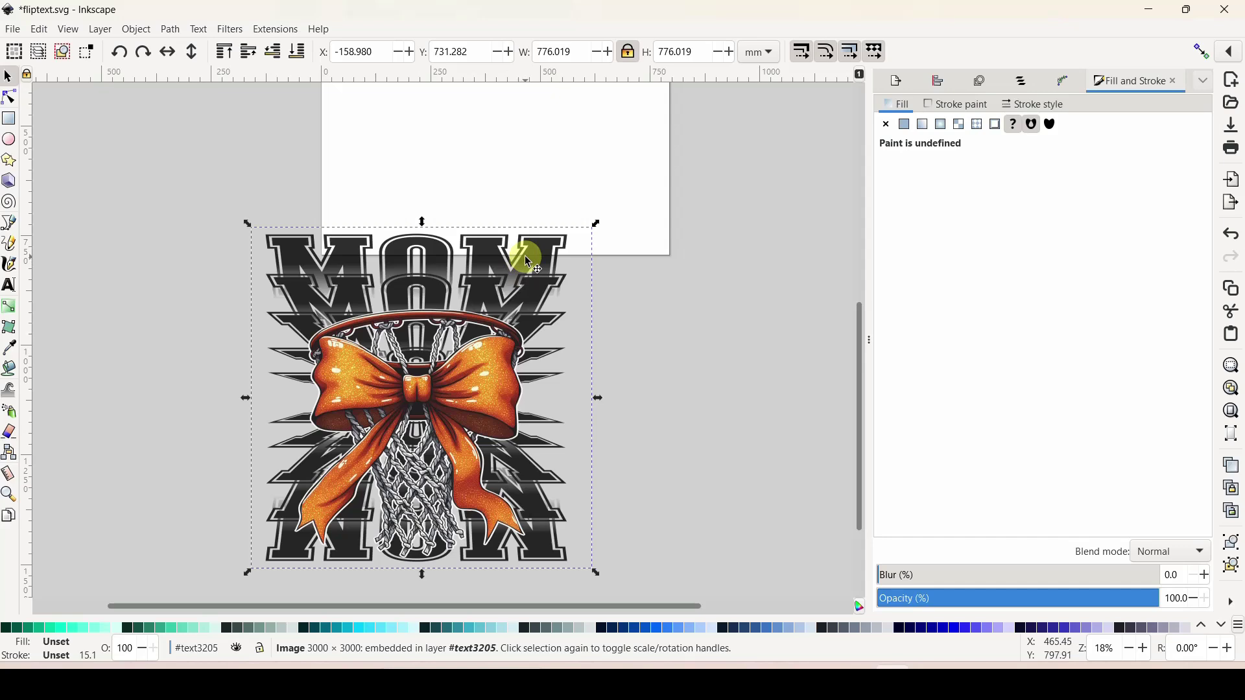
left_click_drag(527, 259, 522, 447)
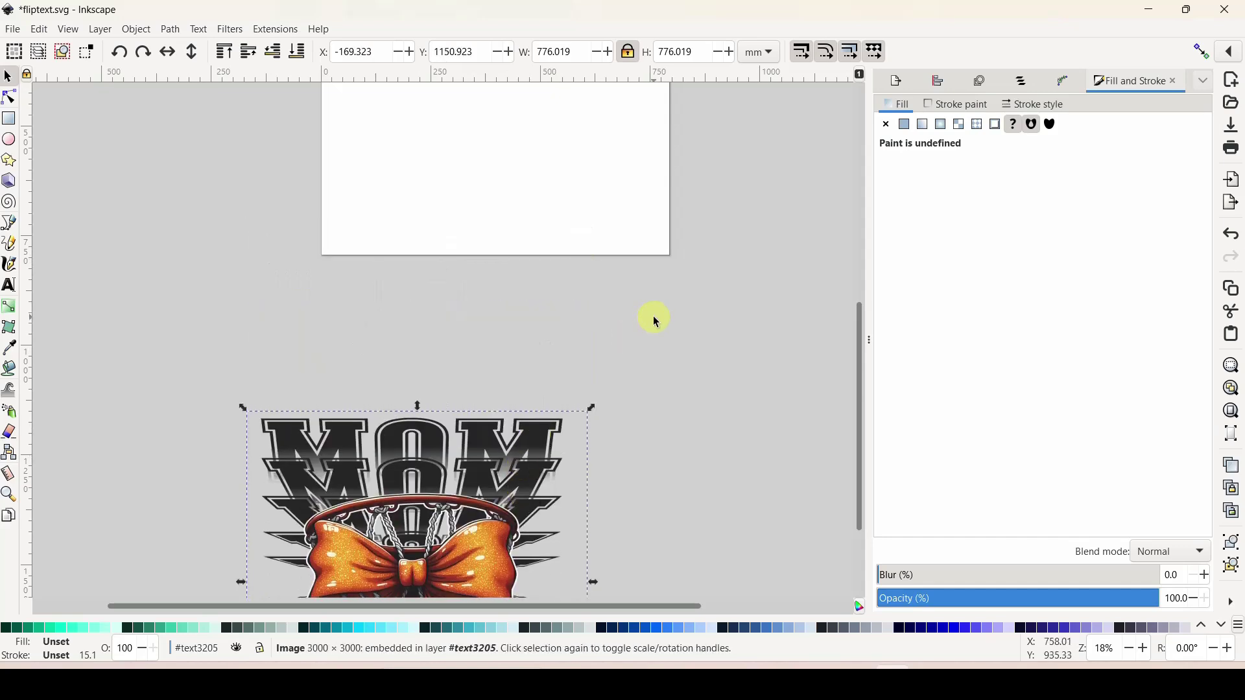
scroll(652, 317, "up", 5)
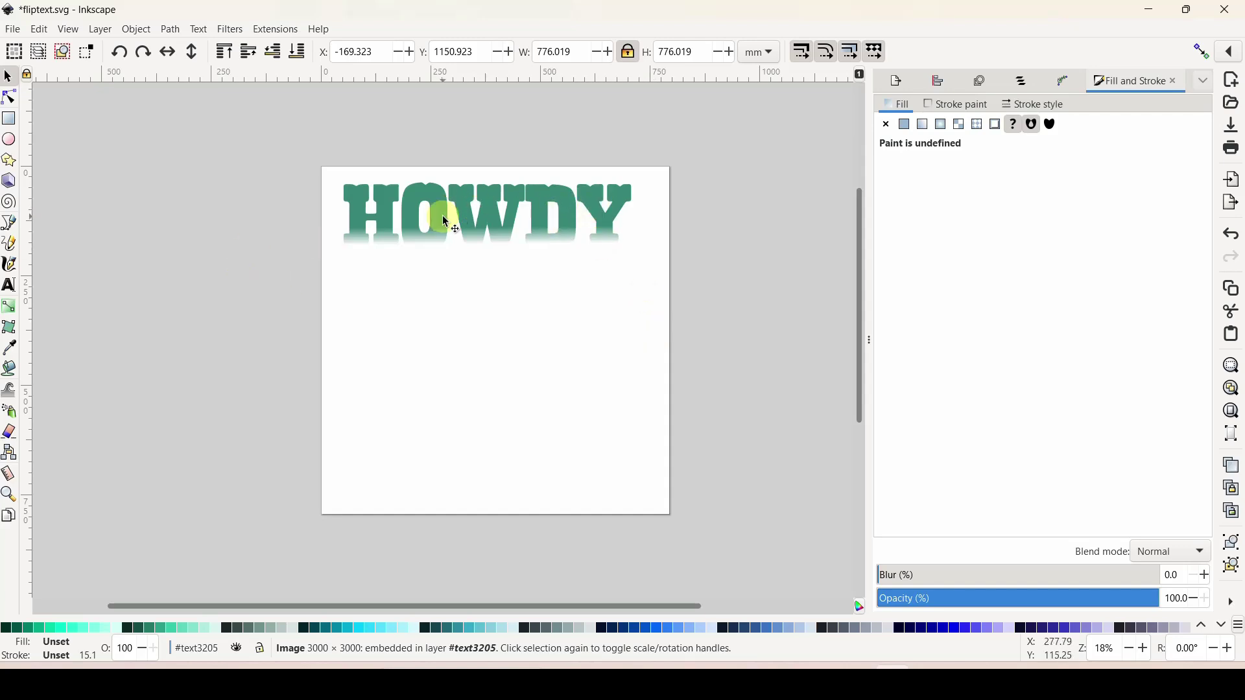
left_click(548, 201)
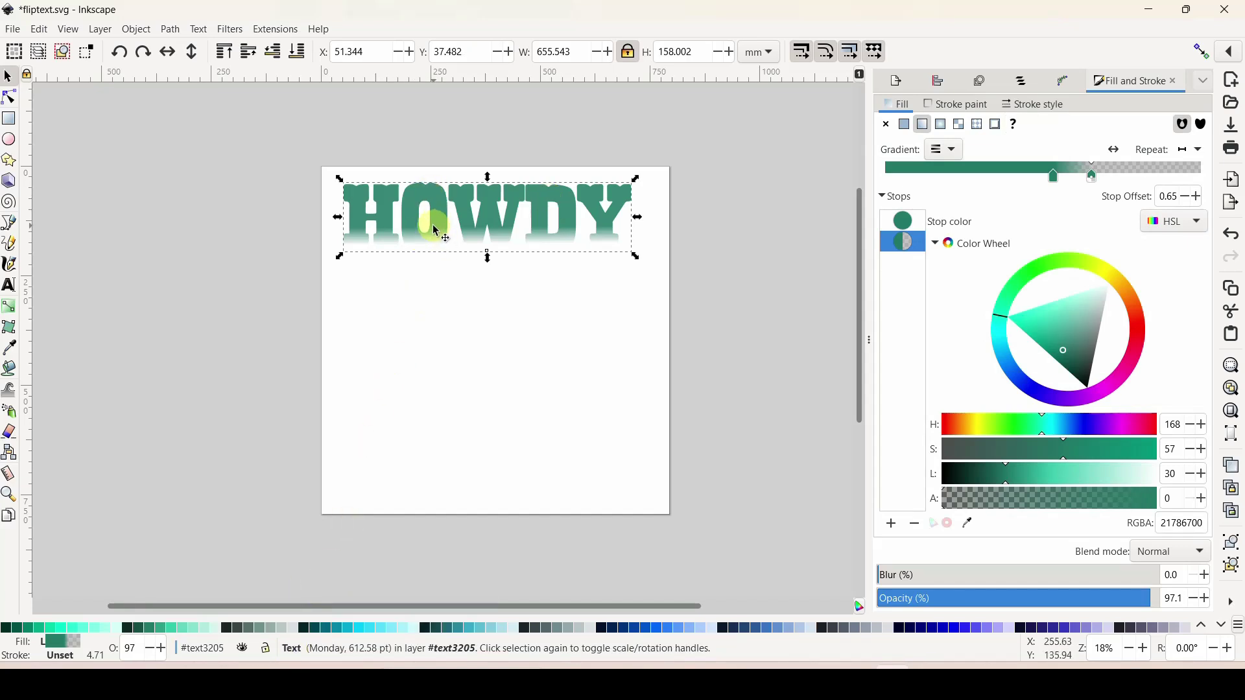
left_click(177, 32)
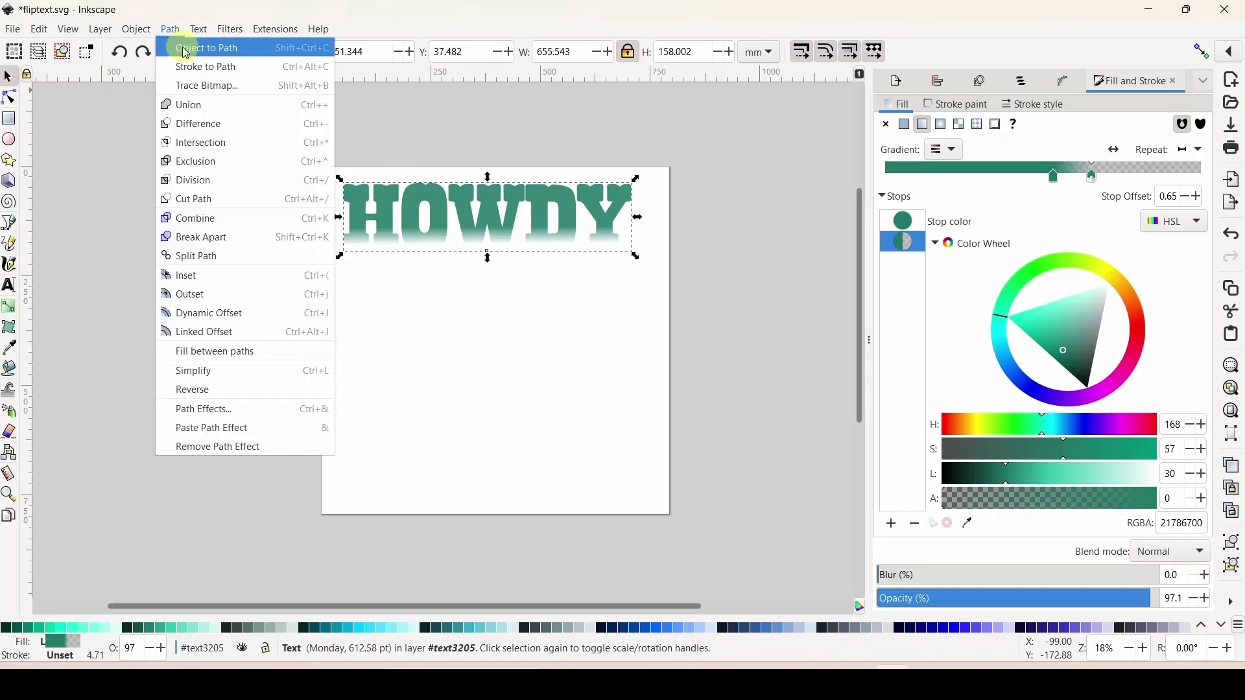
- Convert HOWDY to paths with Object to Path and check each resulting letter path
left_click(181, 45)
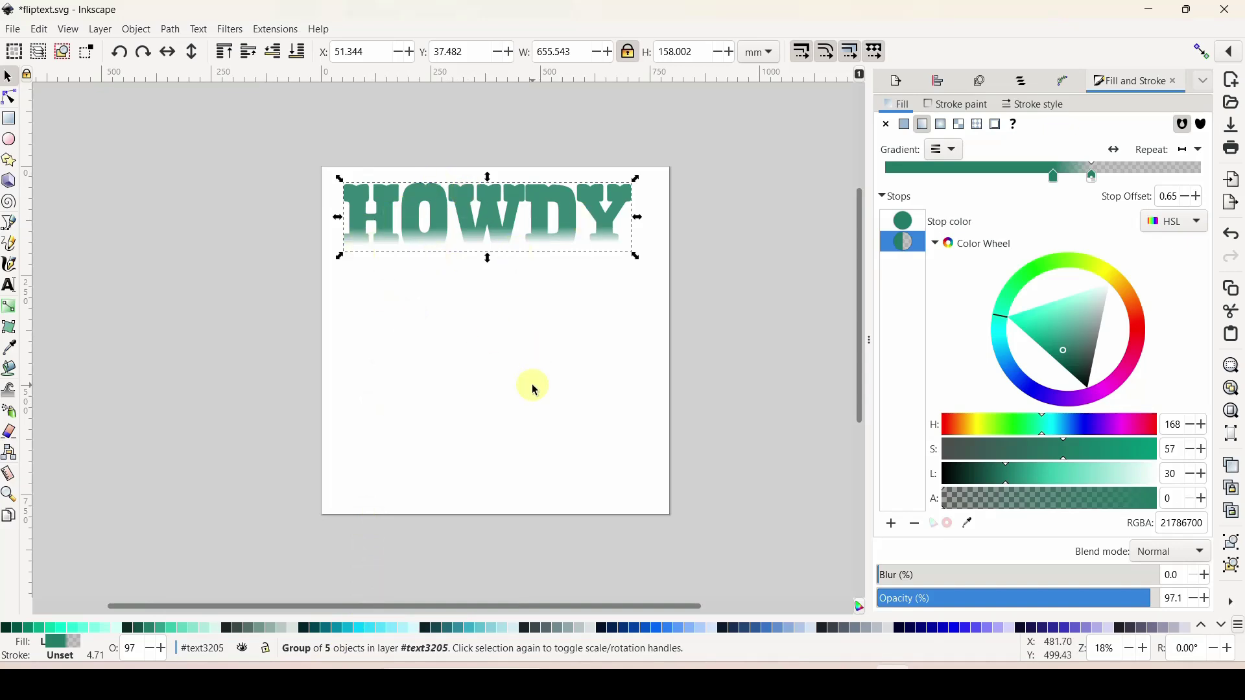
key("Escape")
left_click(387, 227)
left_click(425, 237)
left_click(472, 224)
left_click(588, 202)
left_click(576, 221)
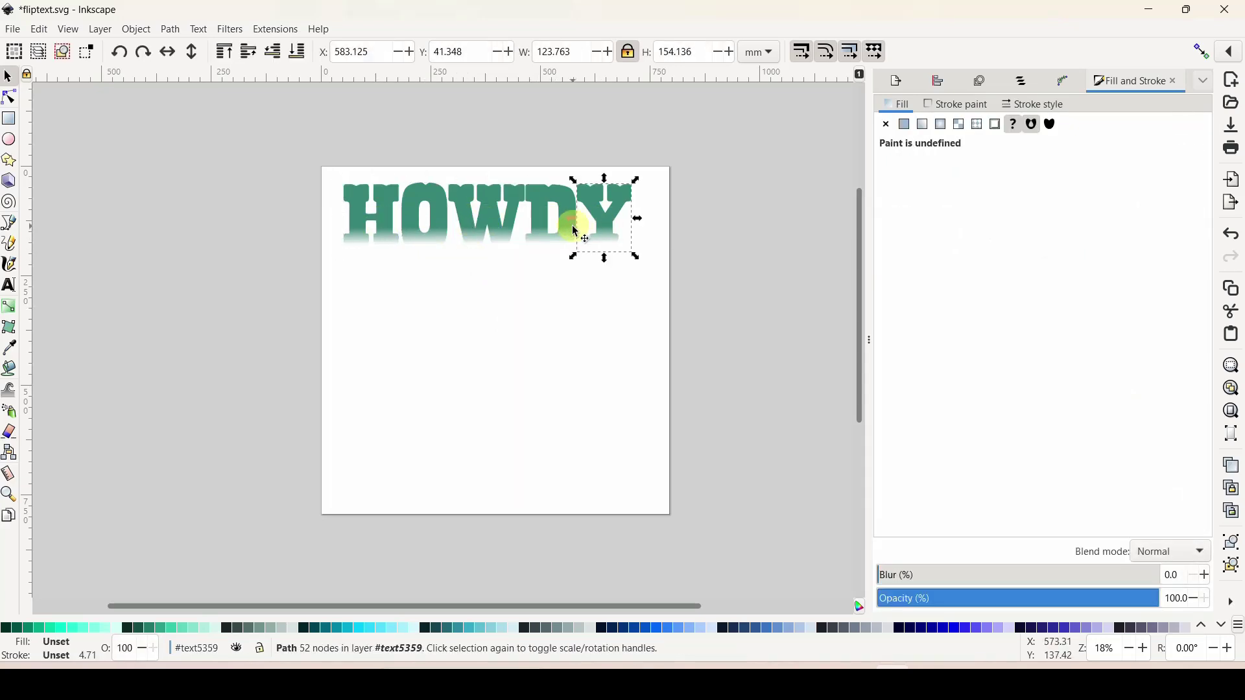
left_click(525, 234)
left_click(483, 237)
left_click(433, 242)
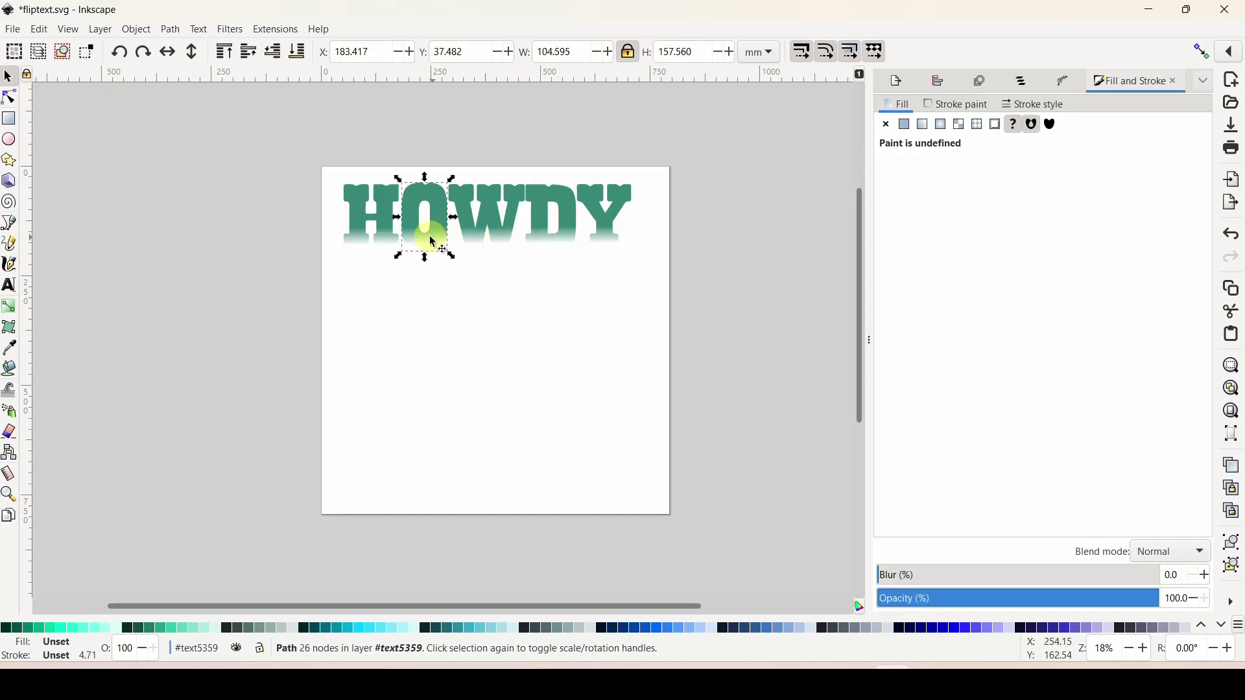
left_click(384, 217)
left_click(437, 220)
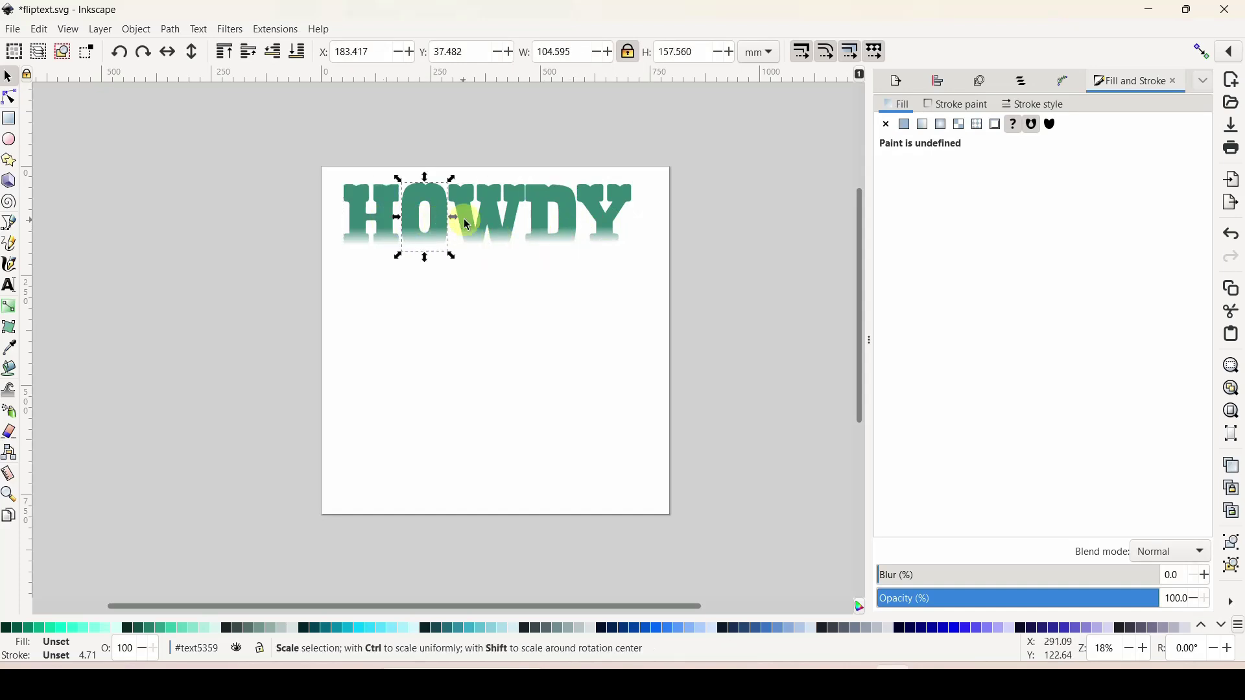
left_click(477, 219)
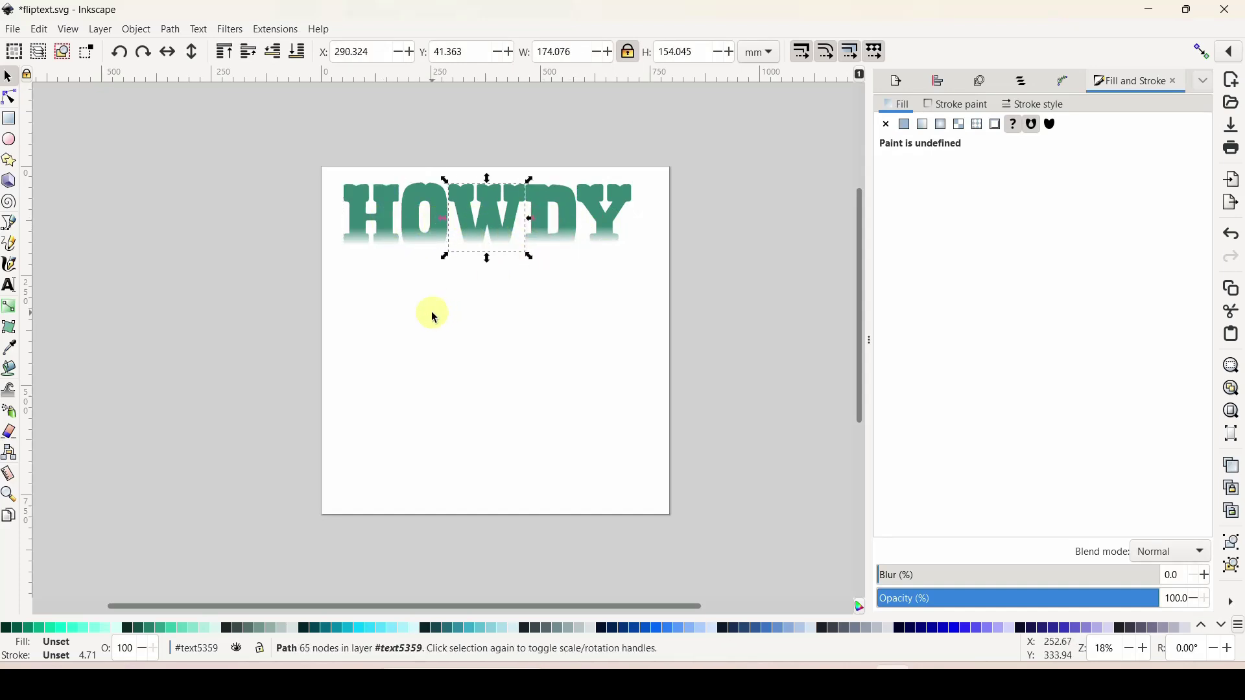
- Select all five letter paths H, O, W, D and Y together
left_click(361, 222)
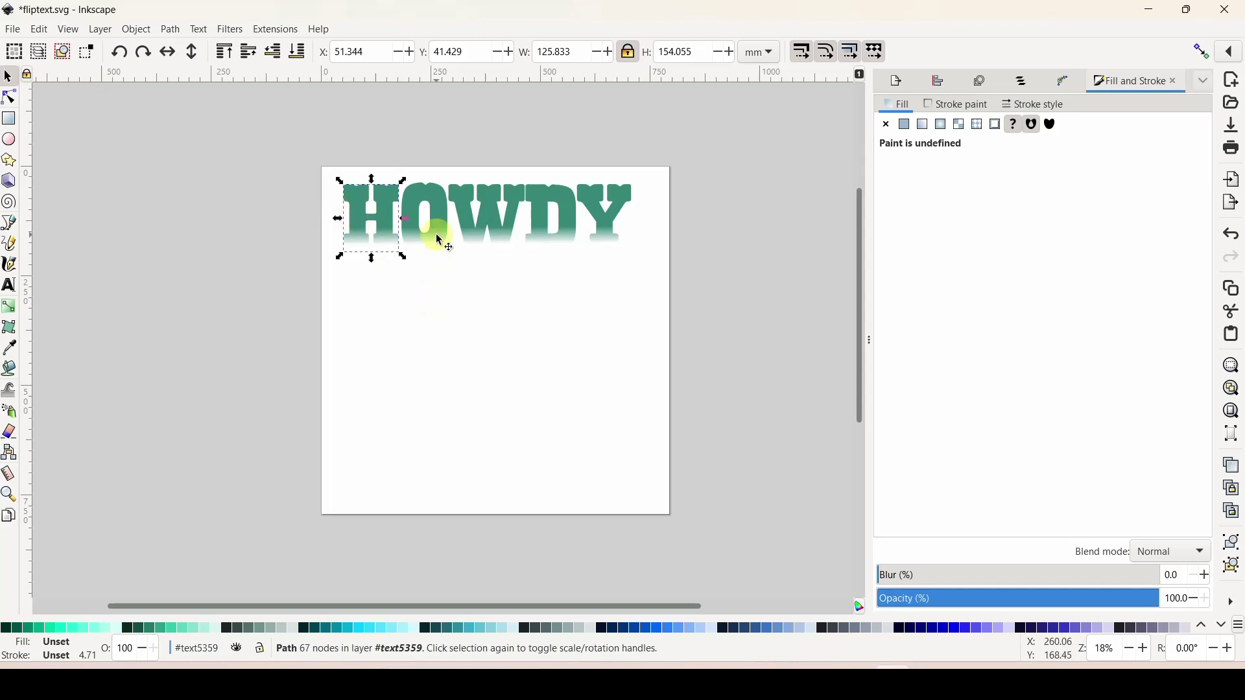
left_click(440, 214, "shift")
left_click(479, 224, "shift")
left_click(541, 224, "shift")
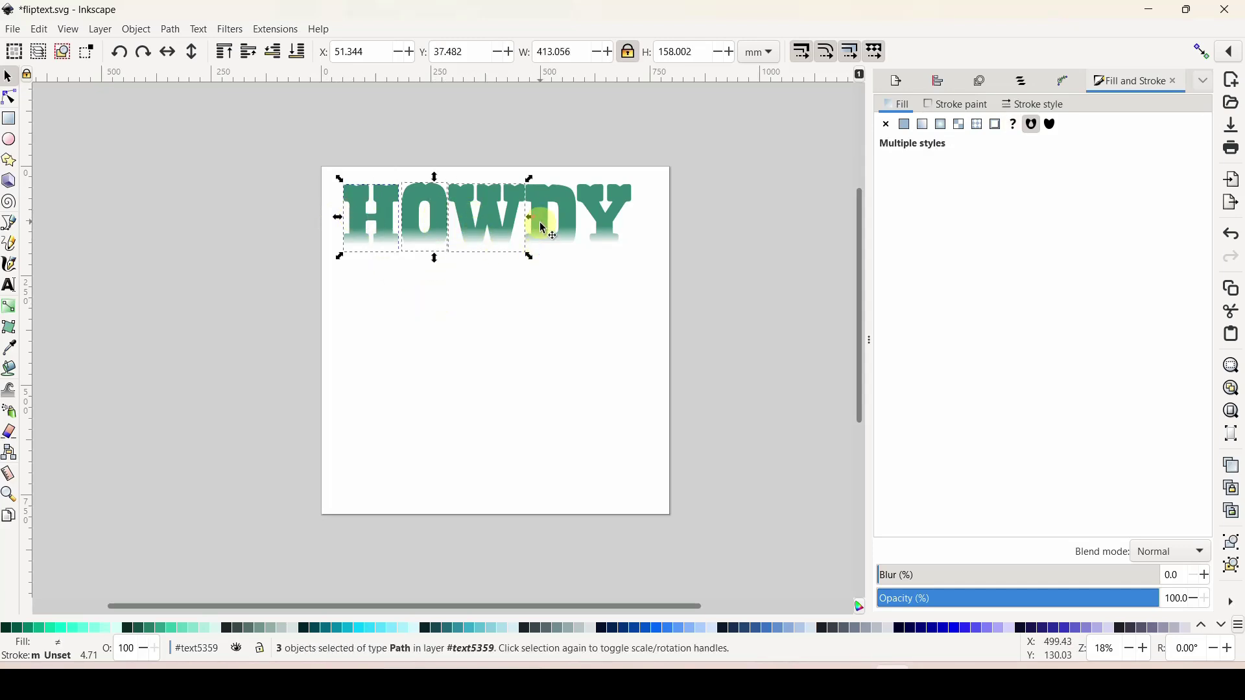
left_click(609, 226, "shift")
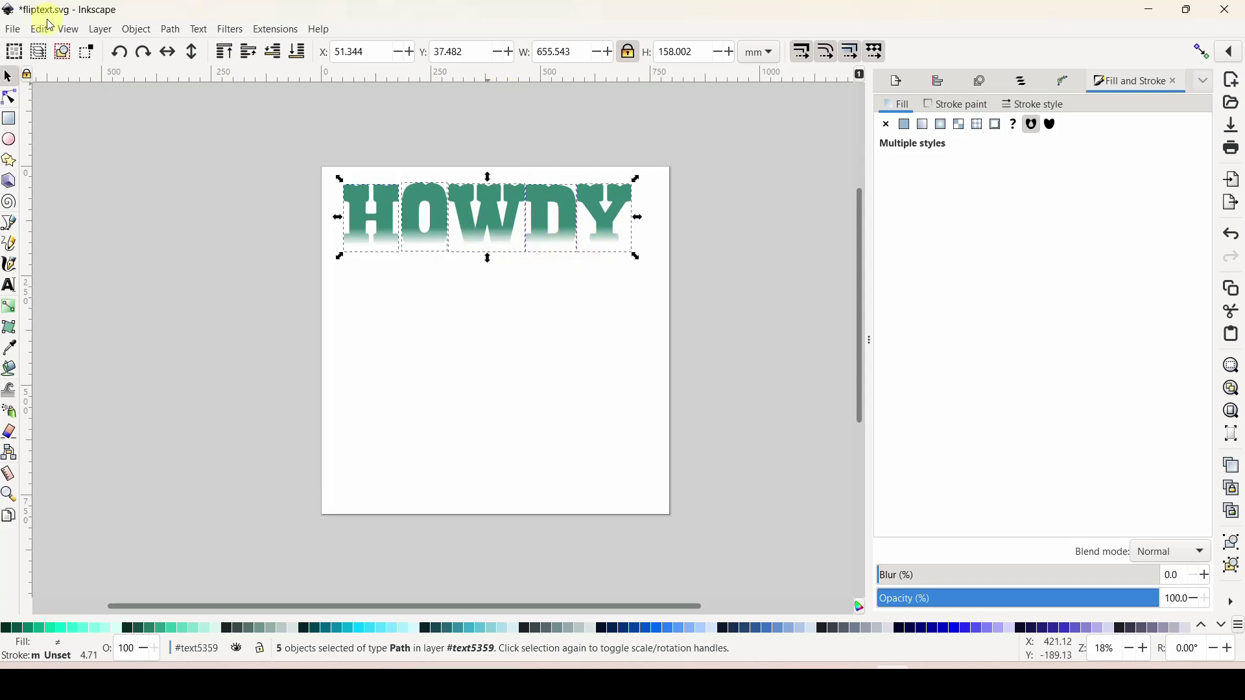
left_click(172, 30)
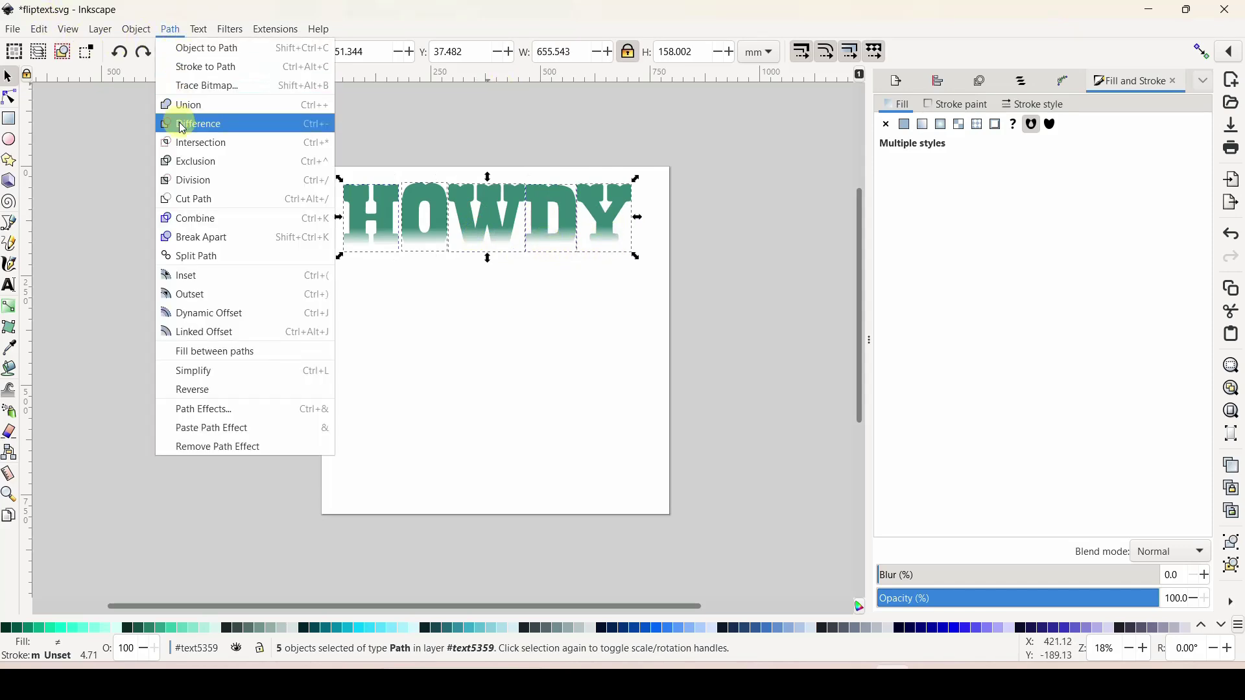
- Union the five letters into one HOWDY path and inspect its nodes
left_click(186, 107)
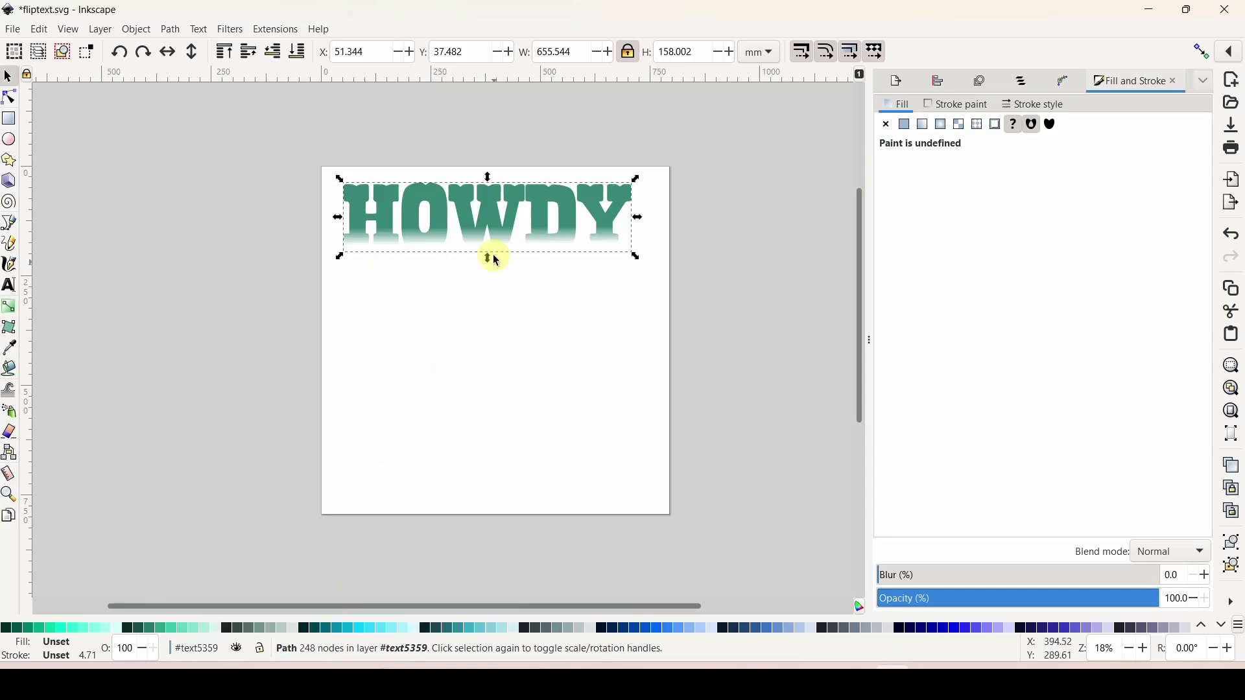
mouse_move(507, 228)
left_mouse_down()
mouse_move(494, 267)
mouse_move(508, 235)
left_mouse_up()
double_click(508, 235)
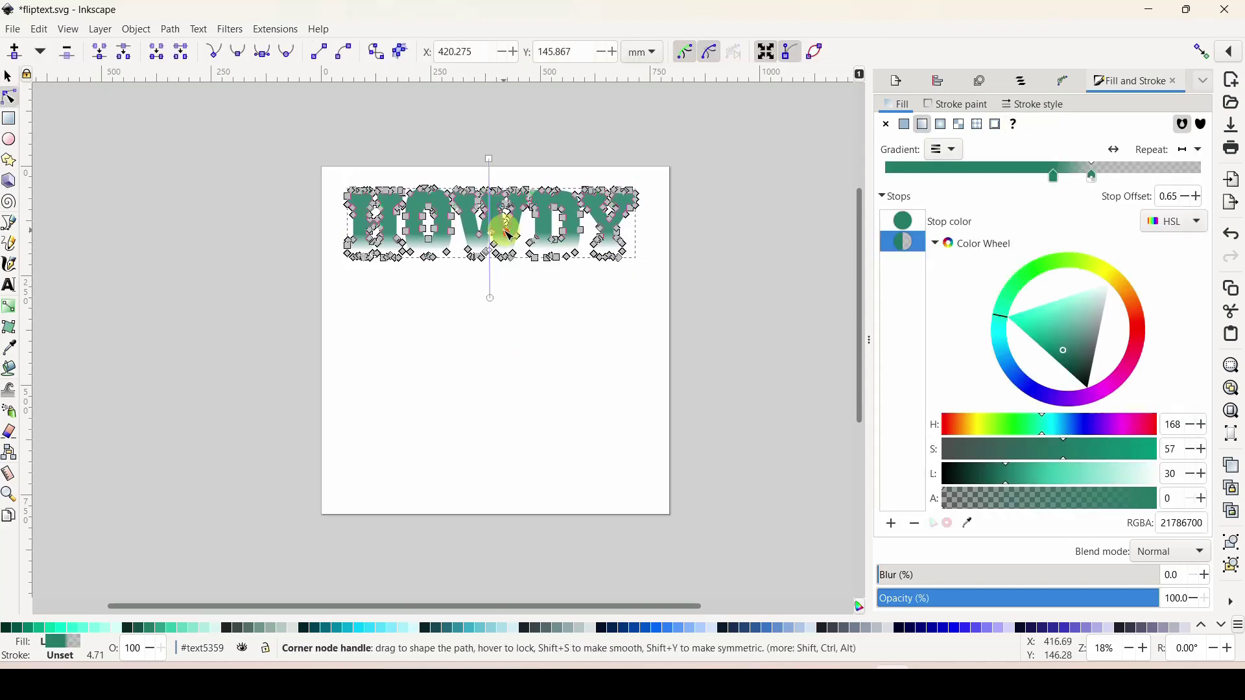
left_click(401, 241)
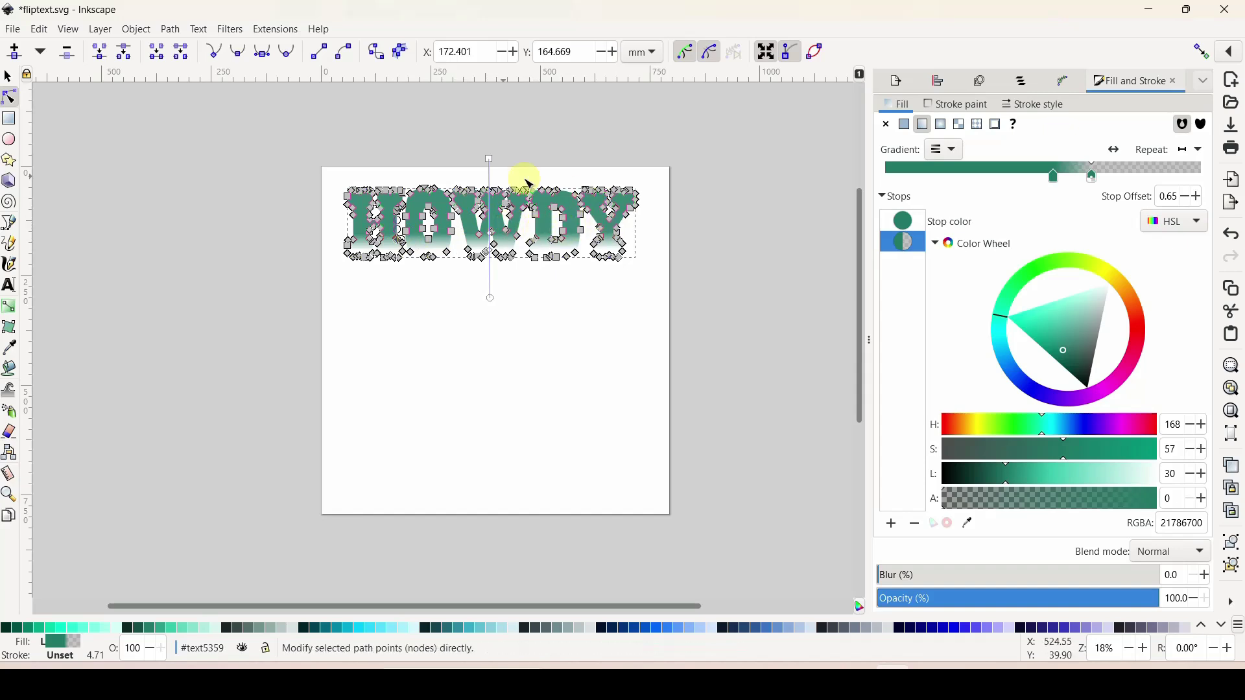
- Move the merged HOWDY back up near the page top and open Path Effects
left_click(14, 77)
left_click(387, 328)
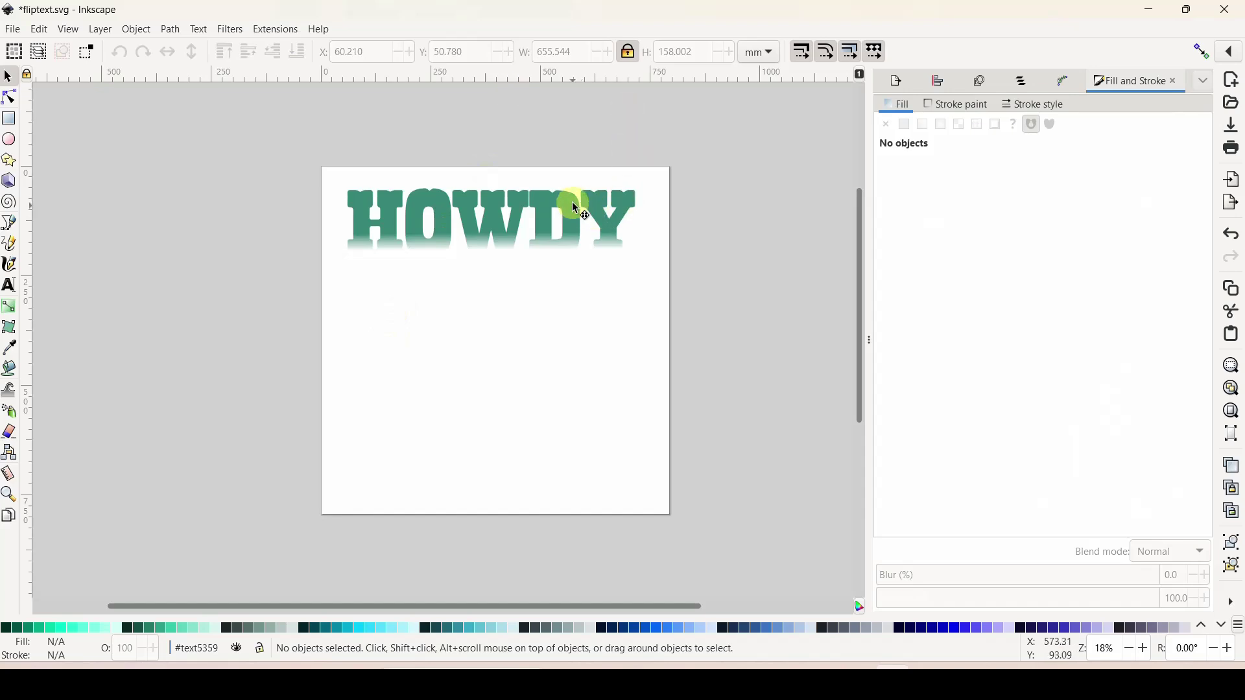
left_click_drag(572, 203, 571, 194)
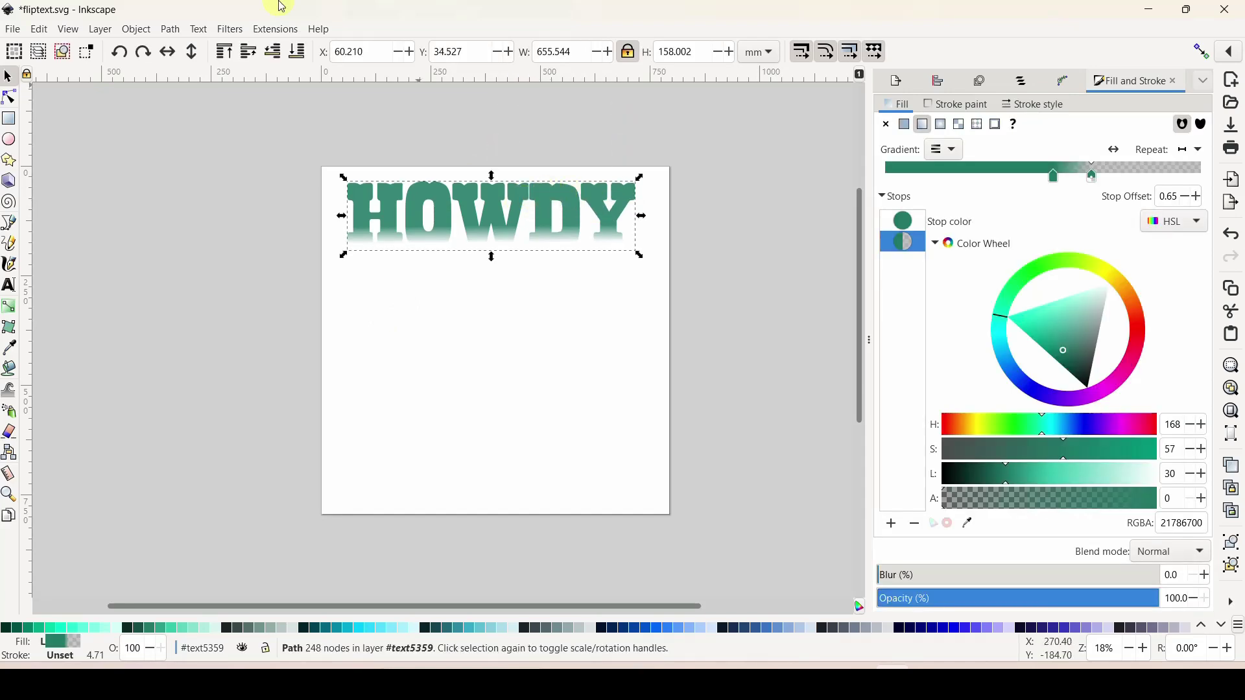
left_click(174, 34)
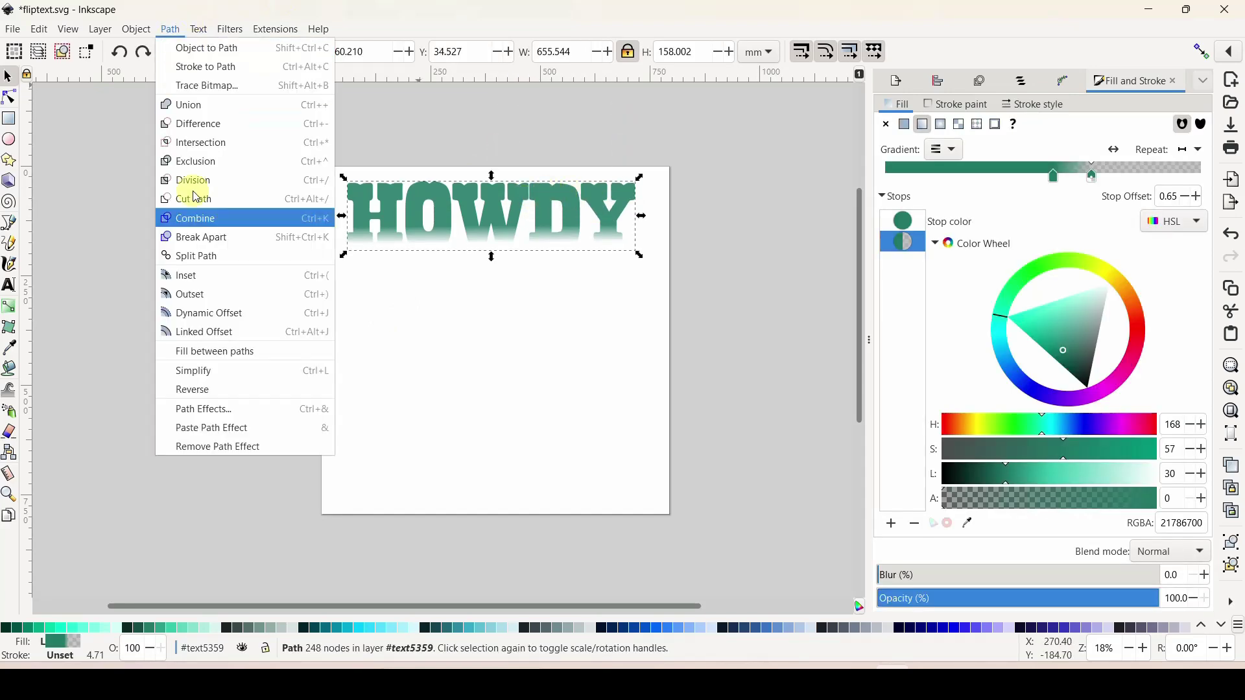
left_click(213, 409)
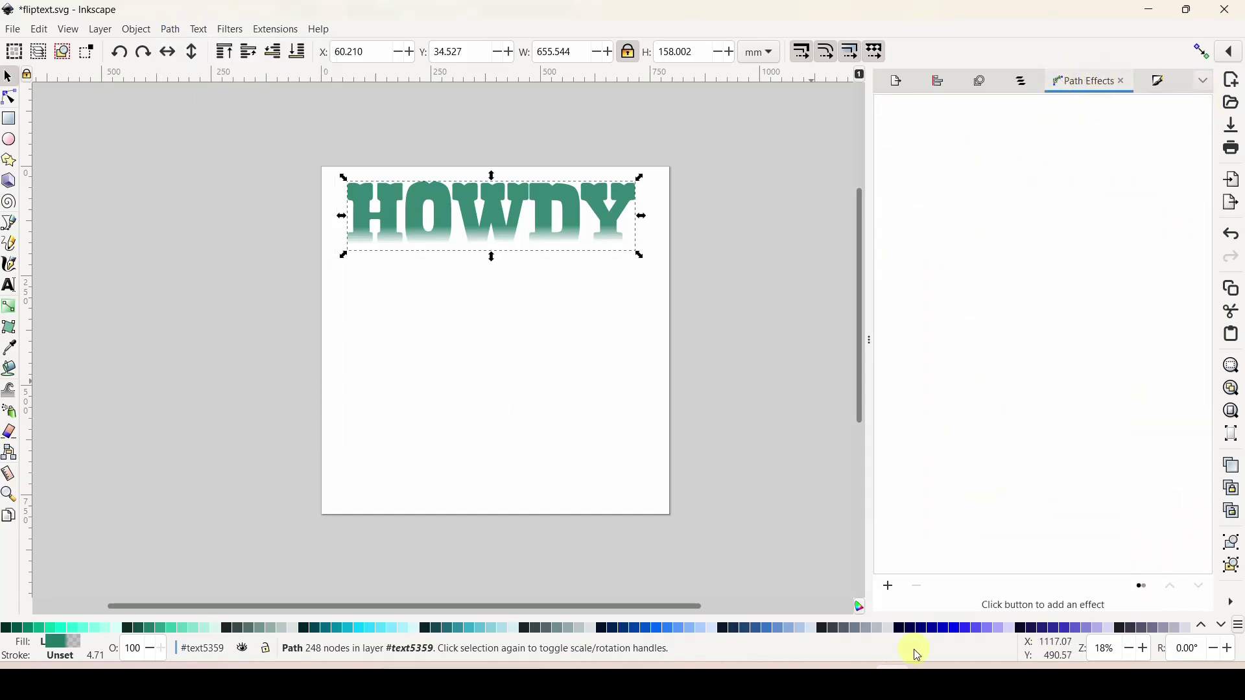
- Apply a Perspective/Envelope effect to HOWDY with 'Mirror movements in vertical' ticked
left_click(888, 588)
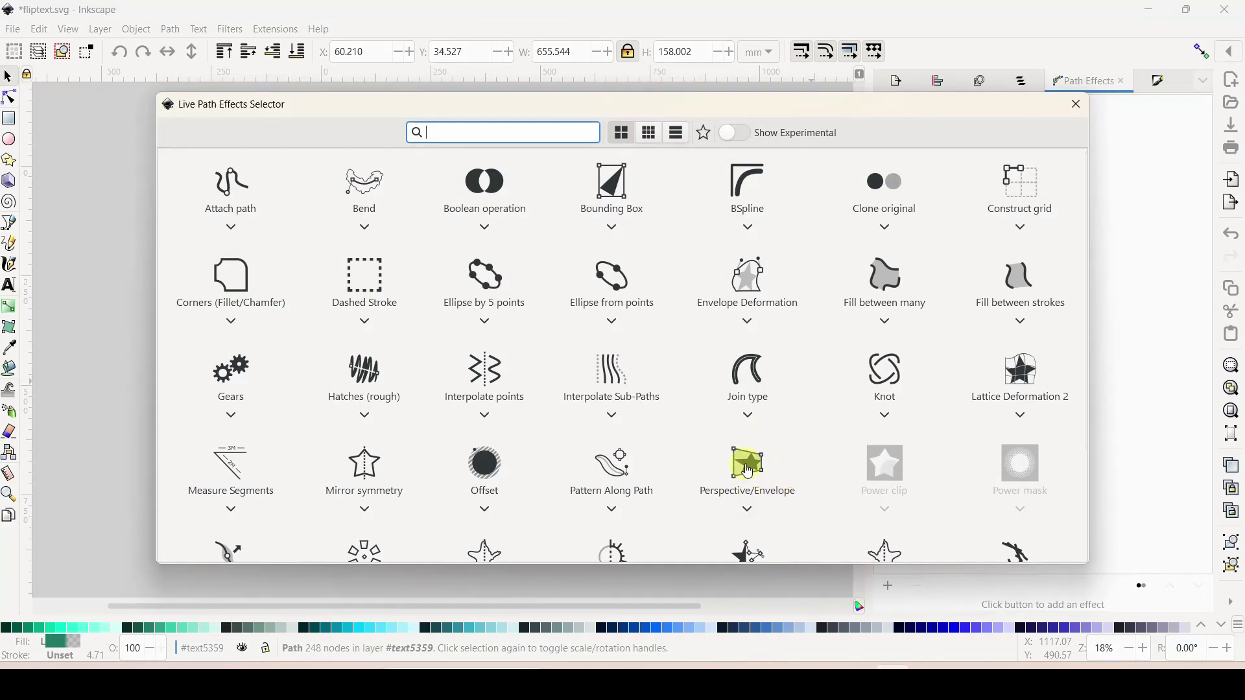
left_click(747, 466)
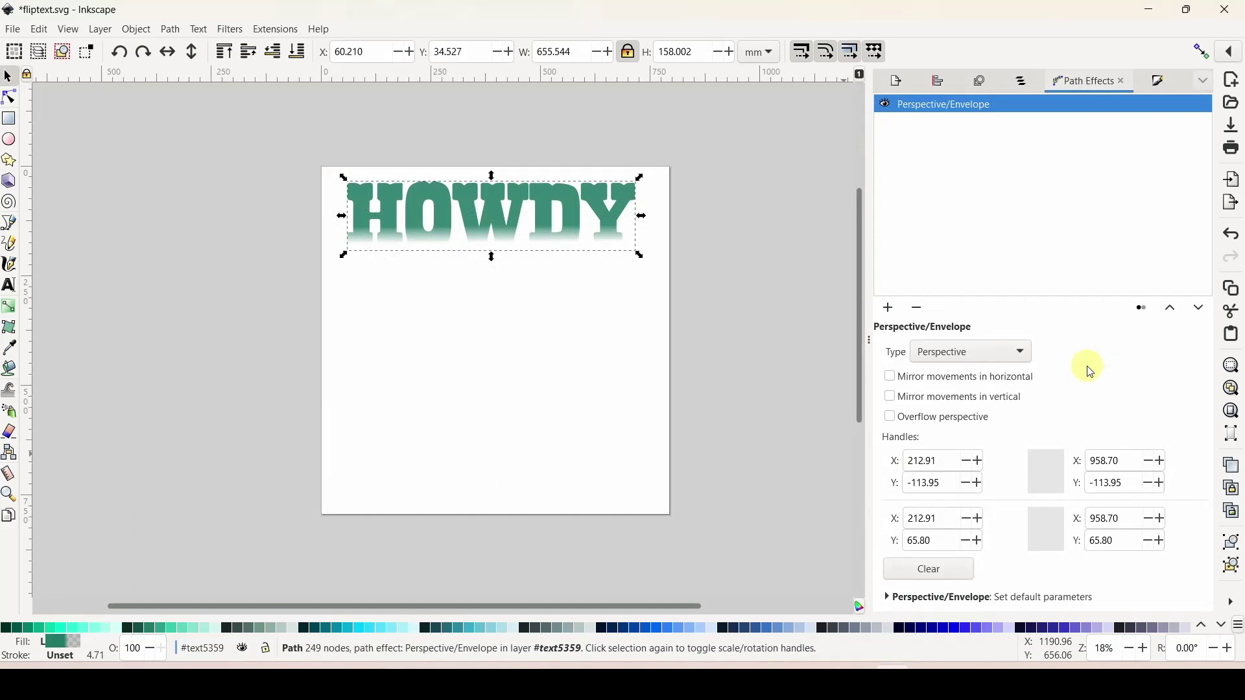
left_click(891, 398)
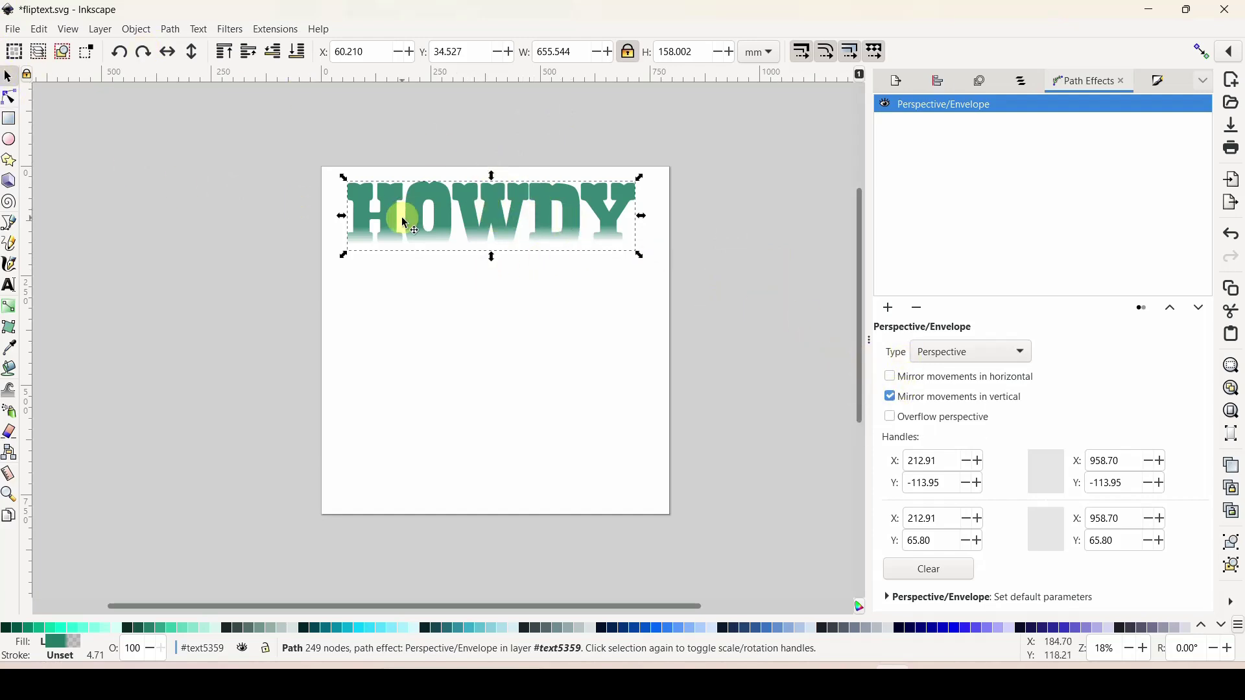
- Pinch HOWDY's bottom-left envelope handle inward, then duplicate it and pinch the copy further
left_click(11, 101)
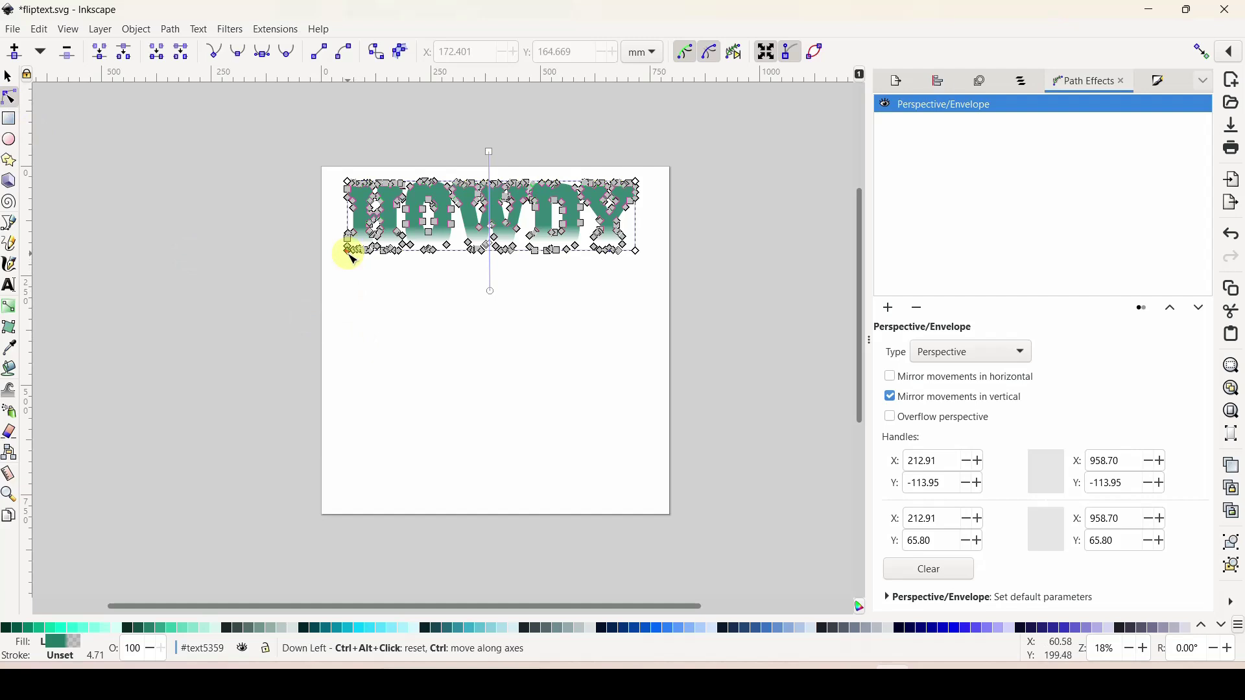
left_click_drag(350, 256, 361, 256)
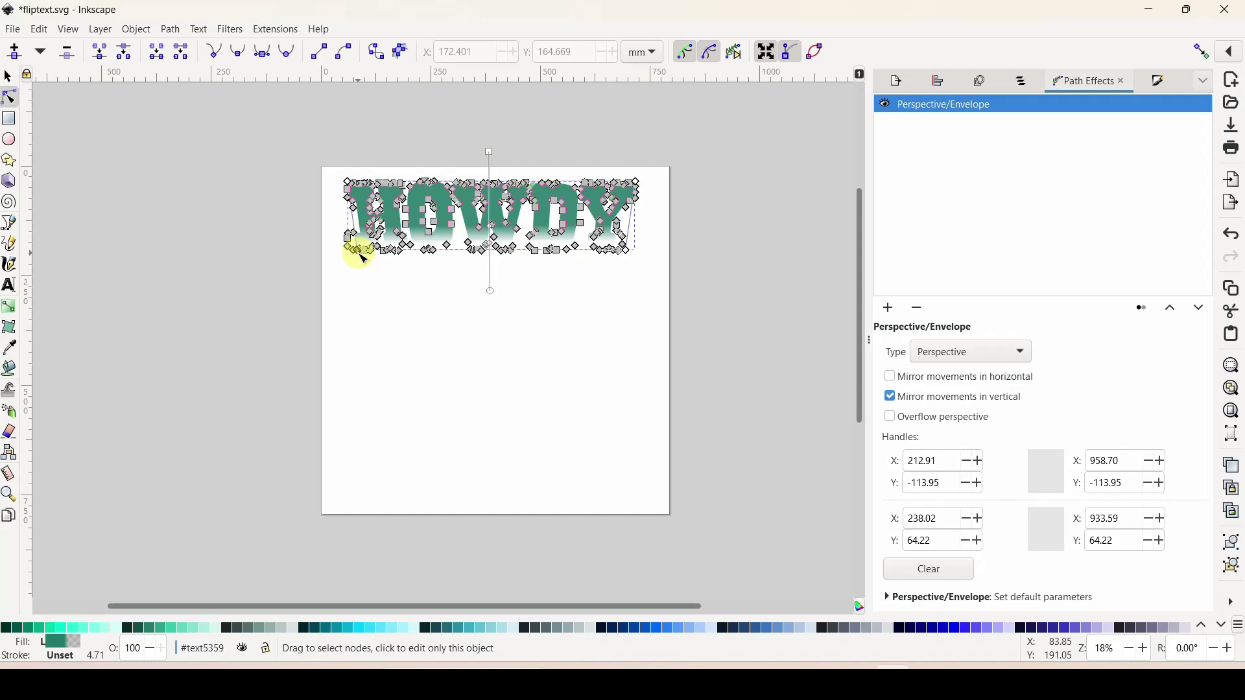
right_click(446, 206)
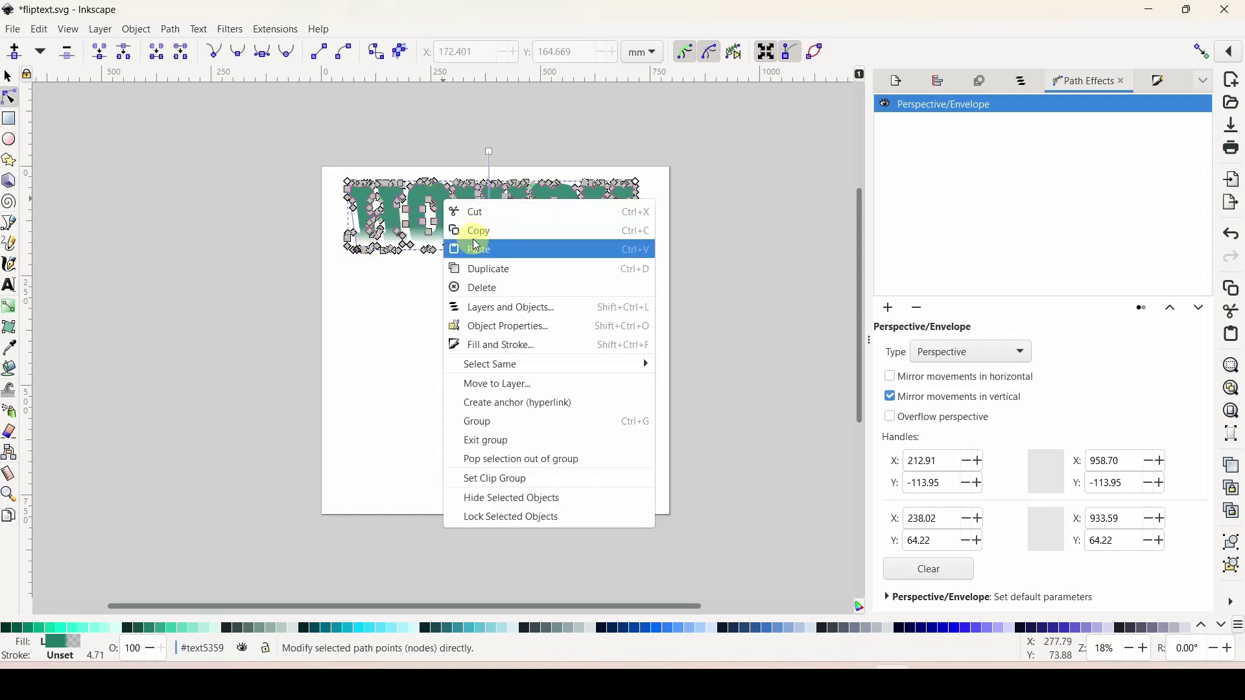
left_click(485, 273)
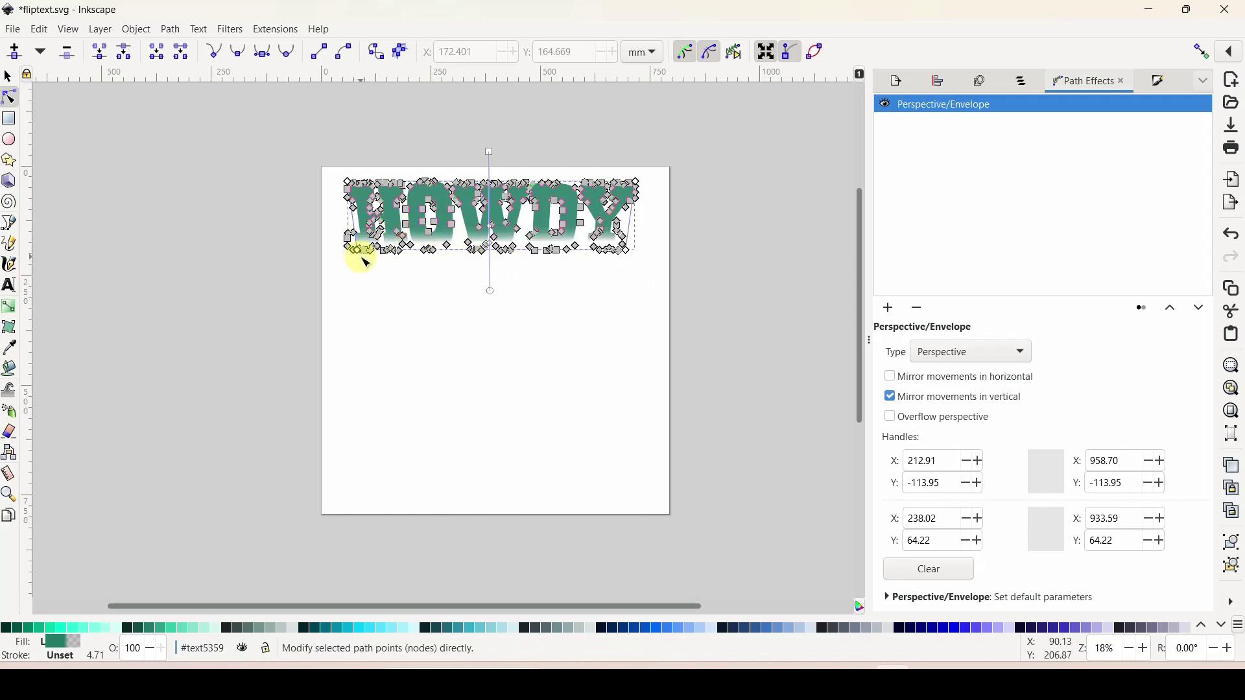
left_click_drag(362, 257, 445, 203)
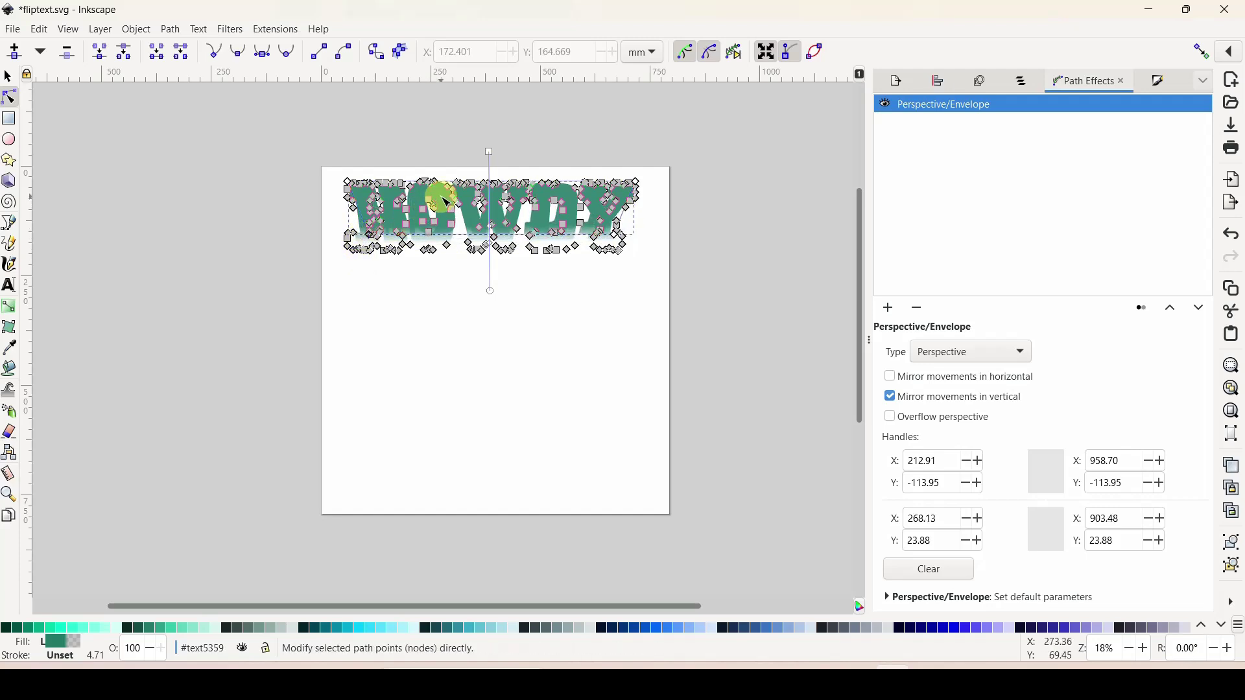
- Make two more HOWDY duplicates, each with its bottom warped narrower still
right_click(444, 203)
left_click(478, 271)
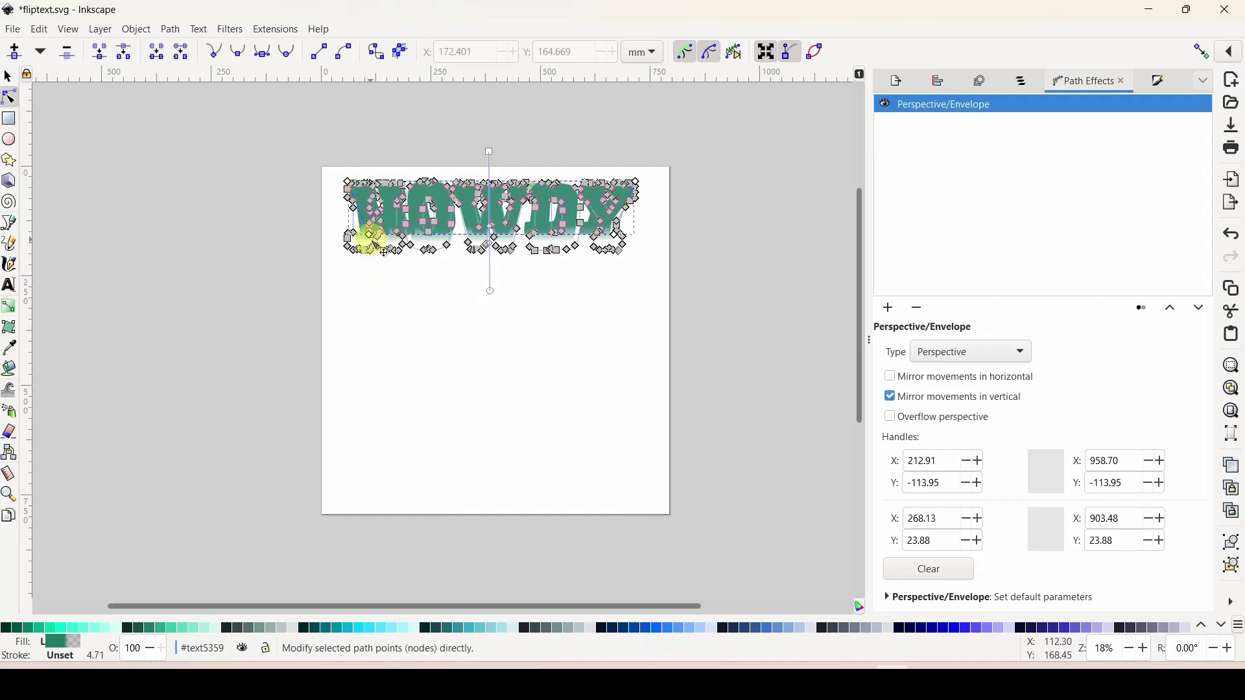
left_click_drag(374, 240, 448, 201)
right_click(447, 201)
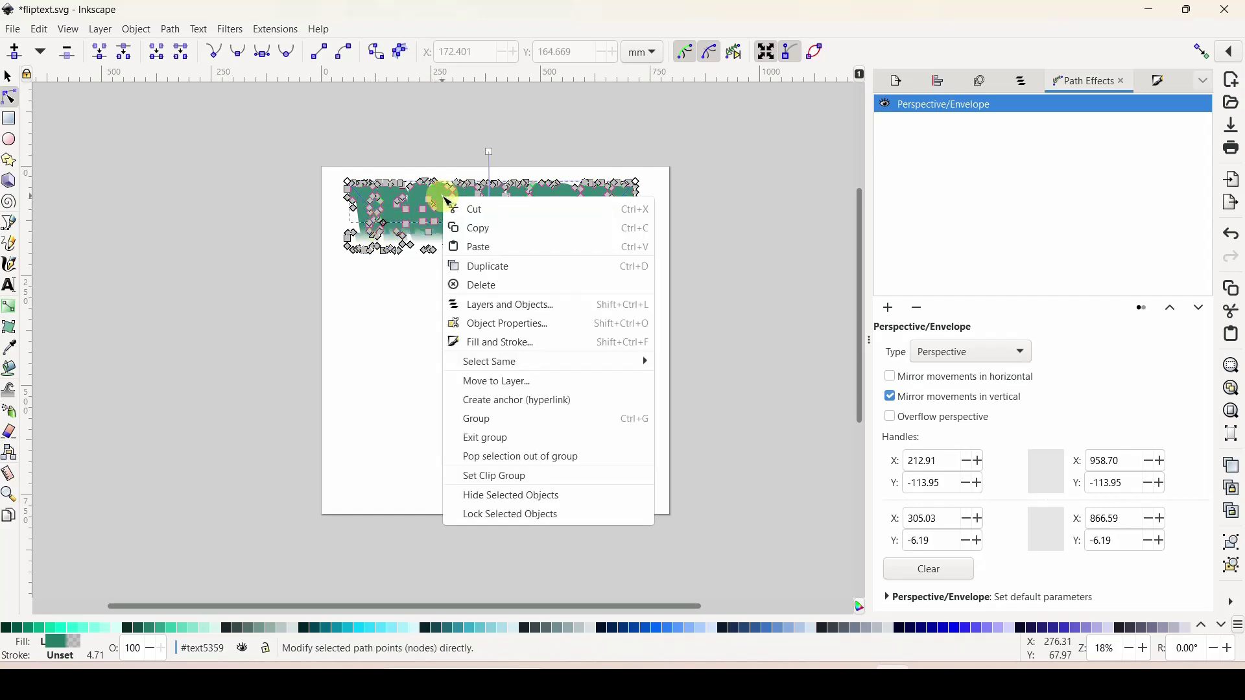
left_click(480, 271)
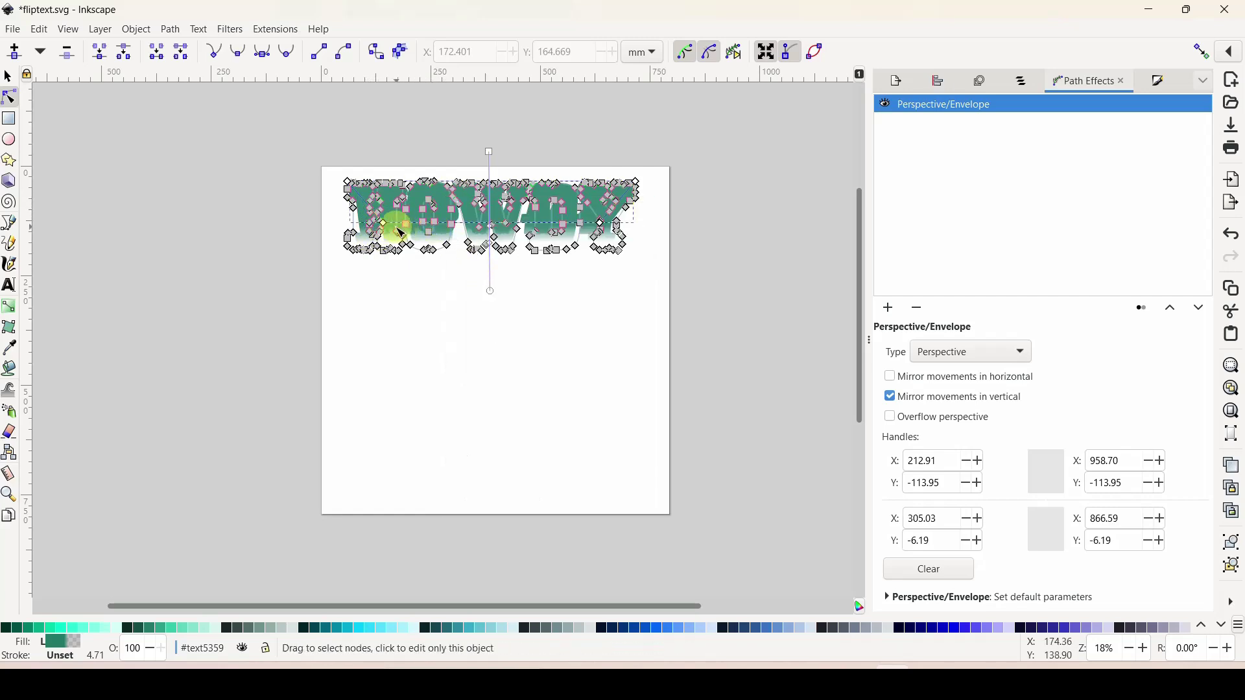
left_click_drag(396, 229, 405, 219)
left_click(395, 347)
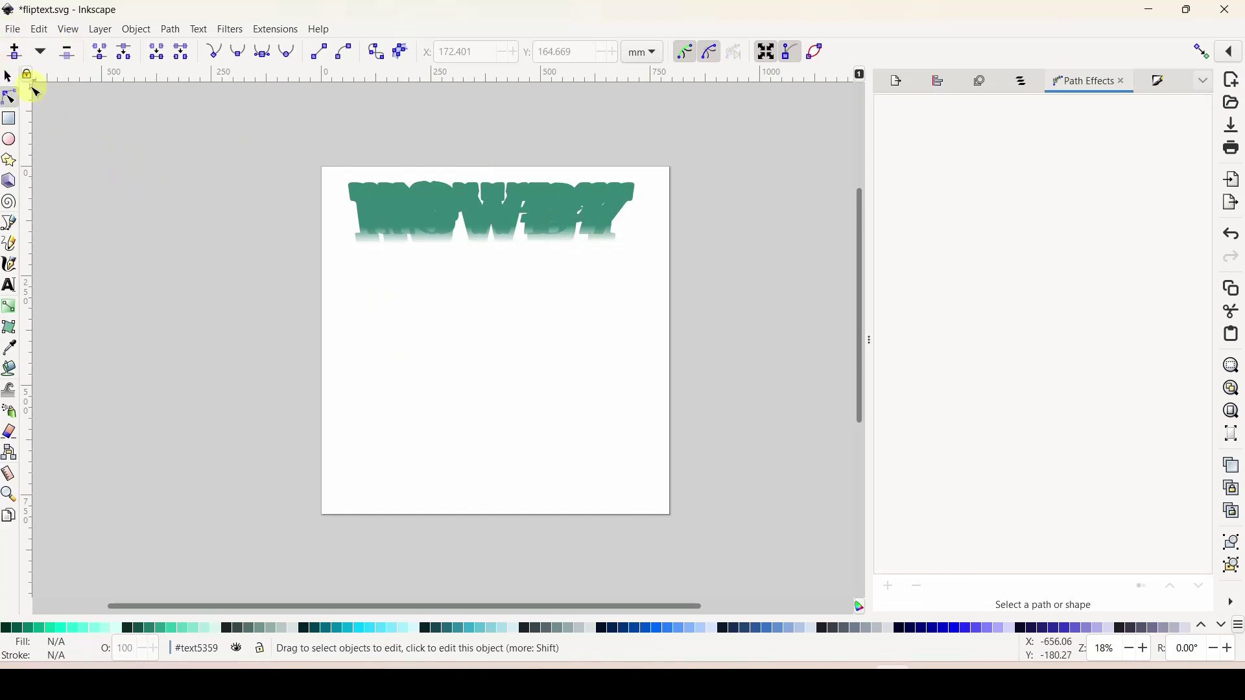
- Drag the warped HOWDY copies down beneath the original
left_click(8, 78)
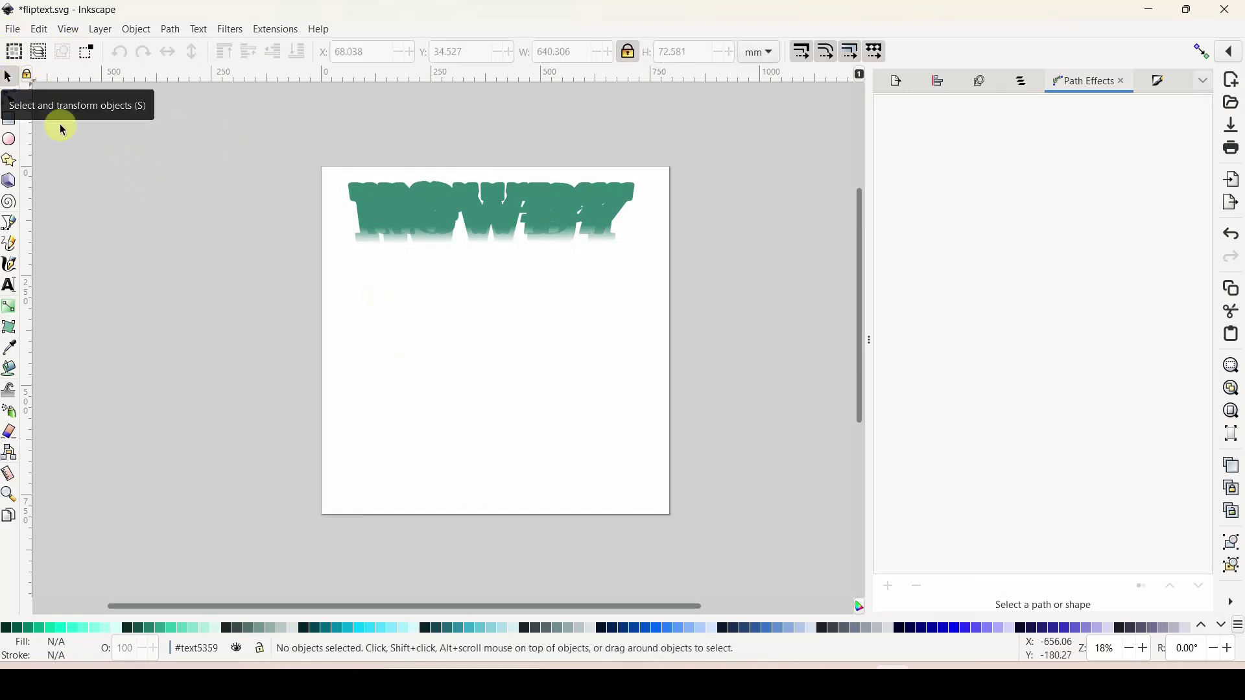
left_click_drag(464, 205, 473, 374)
left_click_drag(472, 214, 482, 347)
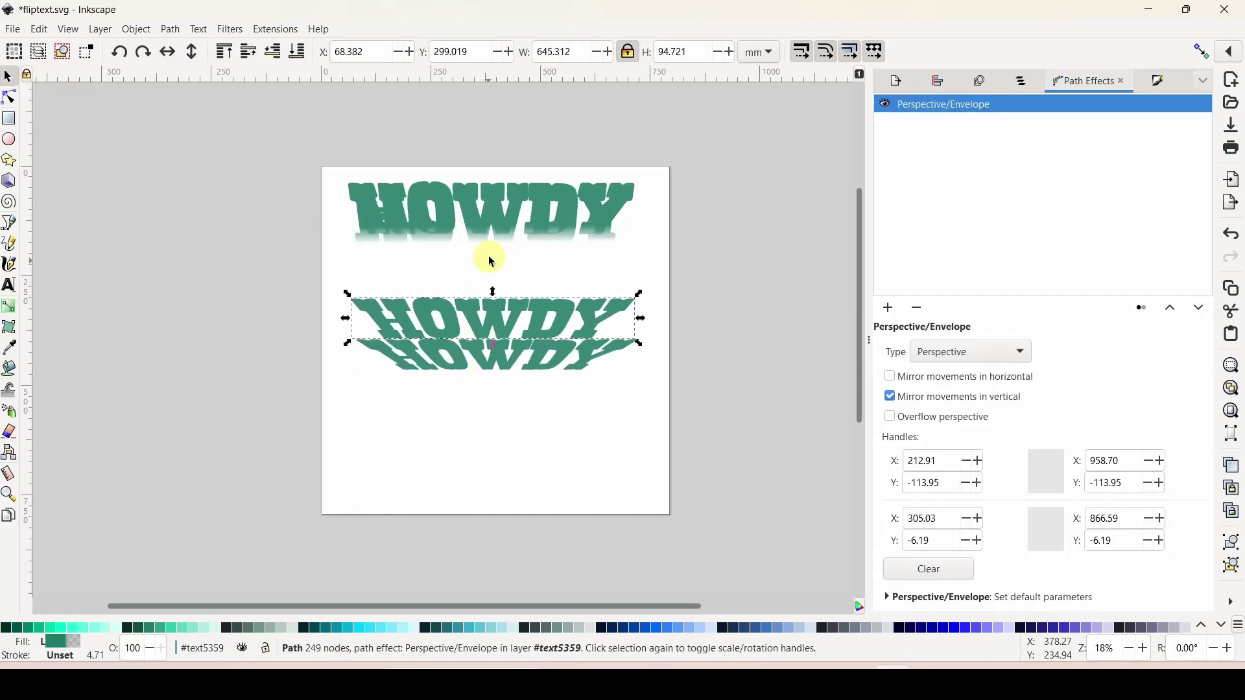
mouse_move(495, 227)
left_mouse_down()
mouse_move(489, 287)
mouse_move(508, 214)
mouse_move(508, 233)
left_mouse_up()
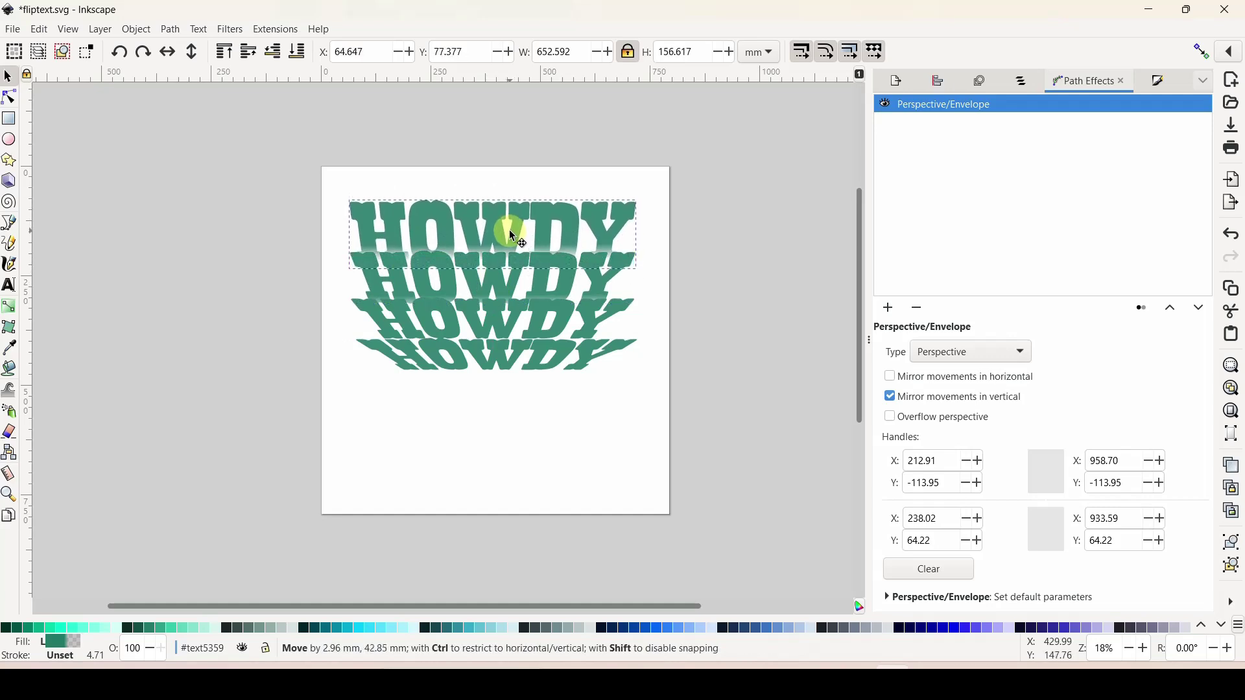
left_click(699, 239)
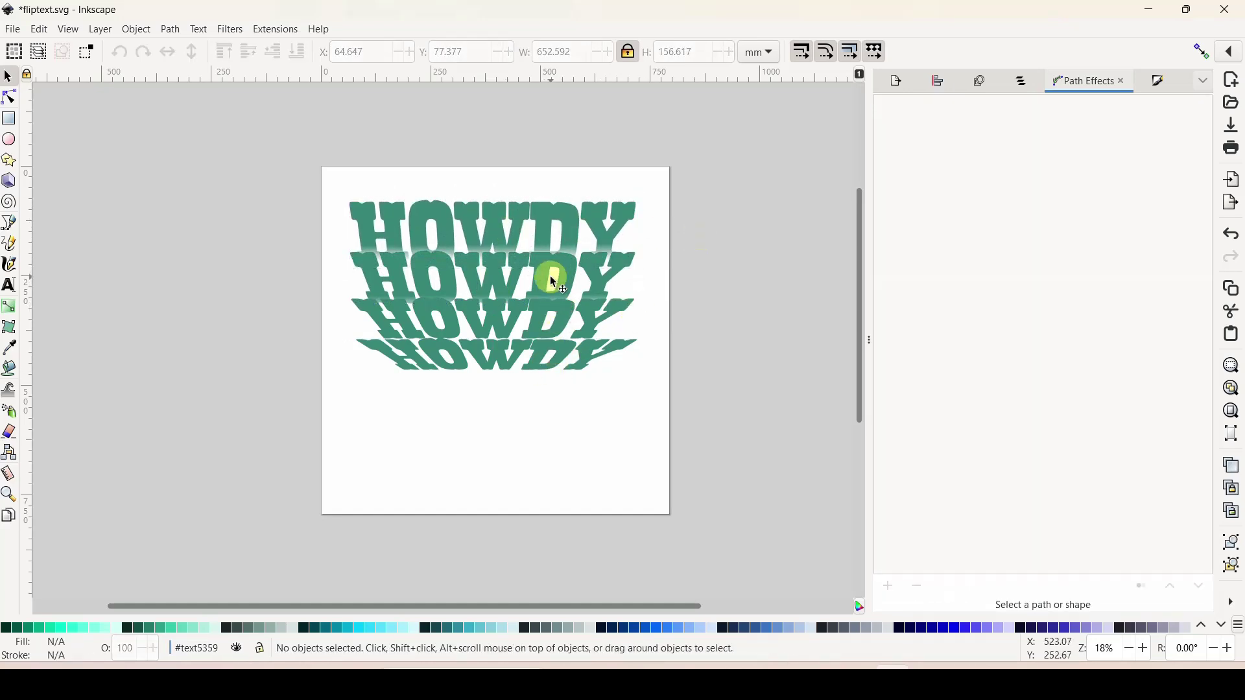
- Fine-tune each copy's position in the stack and rubber-band select all four
mouse_move(538, 275)
left_mouse_down()
mouse_move(542, 293)
mouse_move(541, 279)
left_mouse_up()
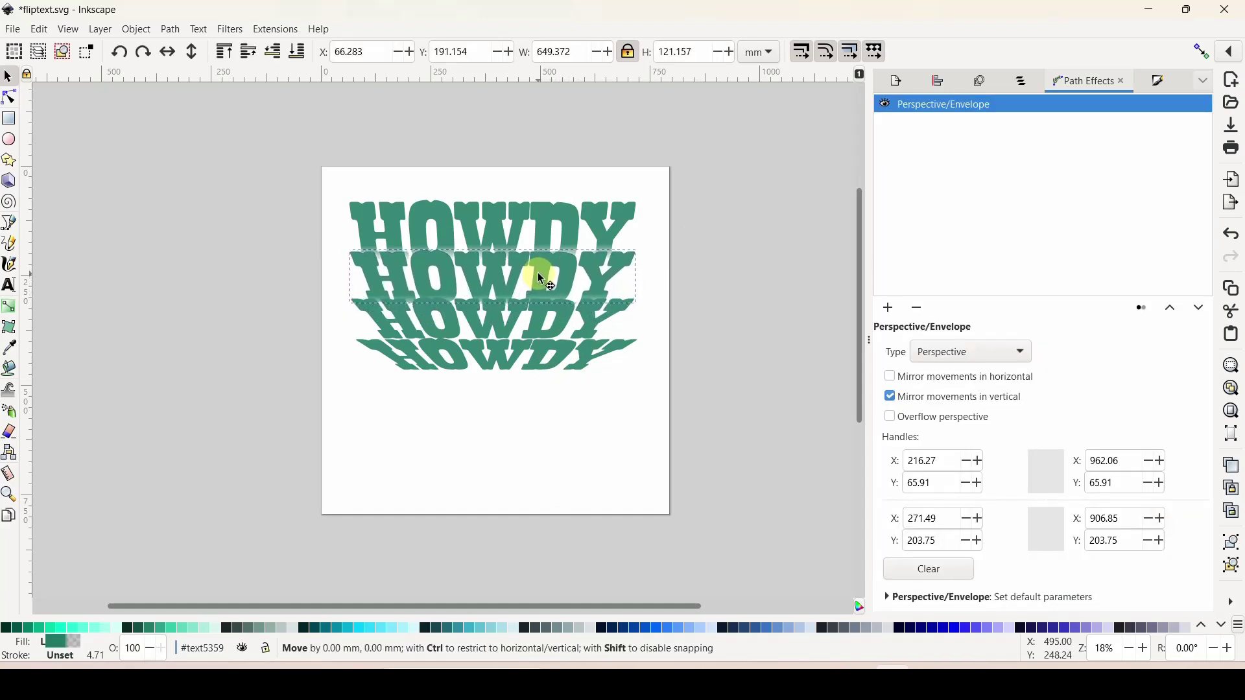
left_click_drag(542, 375, 528, 442)
left_click(558, 332)
mouse_move(558, 332)
left_mouse_down()
mouse_move(558, 357)
mouse_move(558, 335)
left_mouse_up()
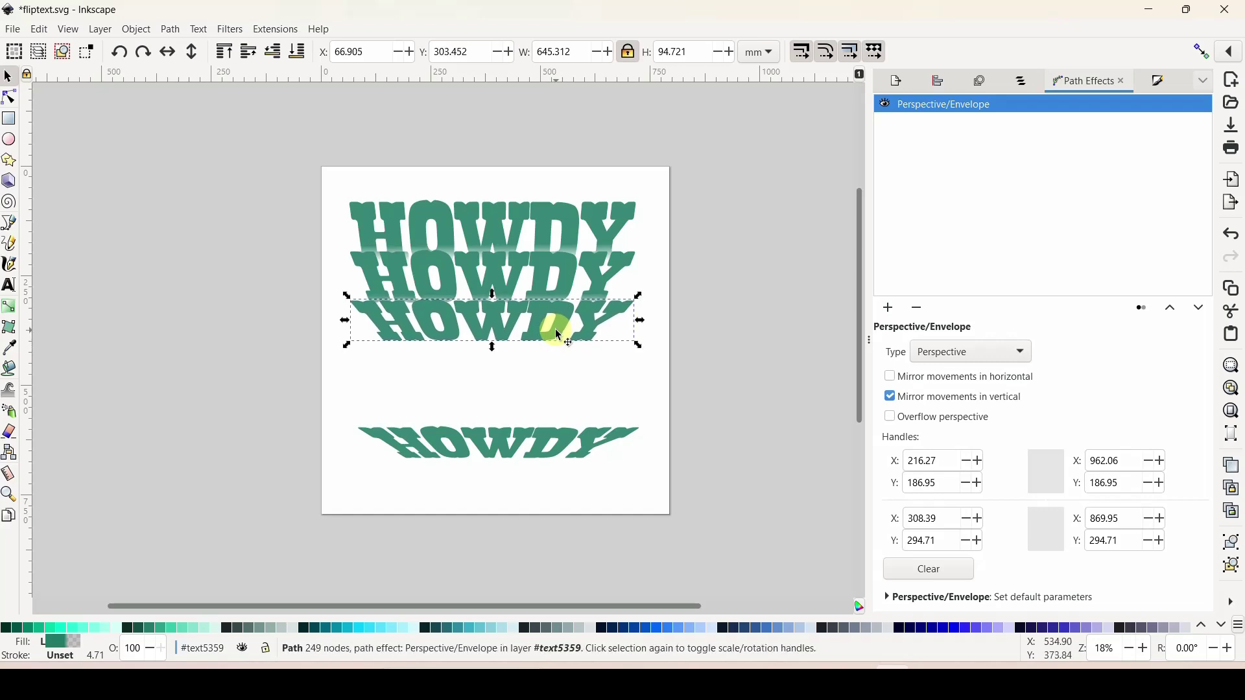
left_click_drag(566, 279, 563, 269)
left_click_drag(565, 326, 564, 314)
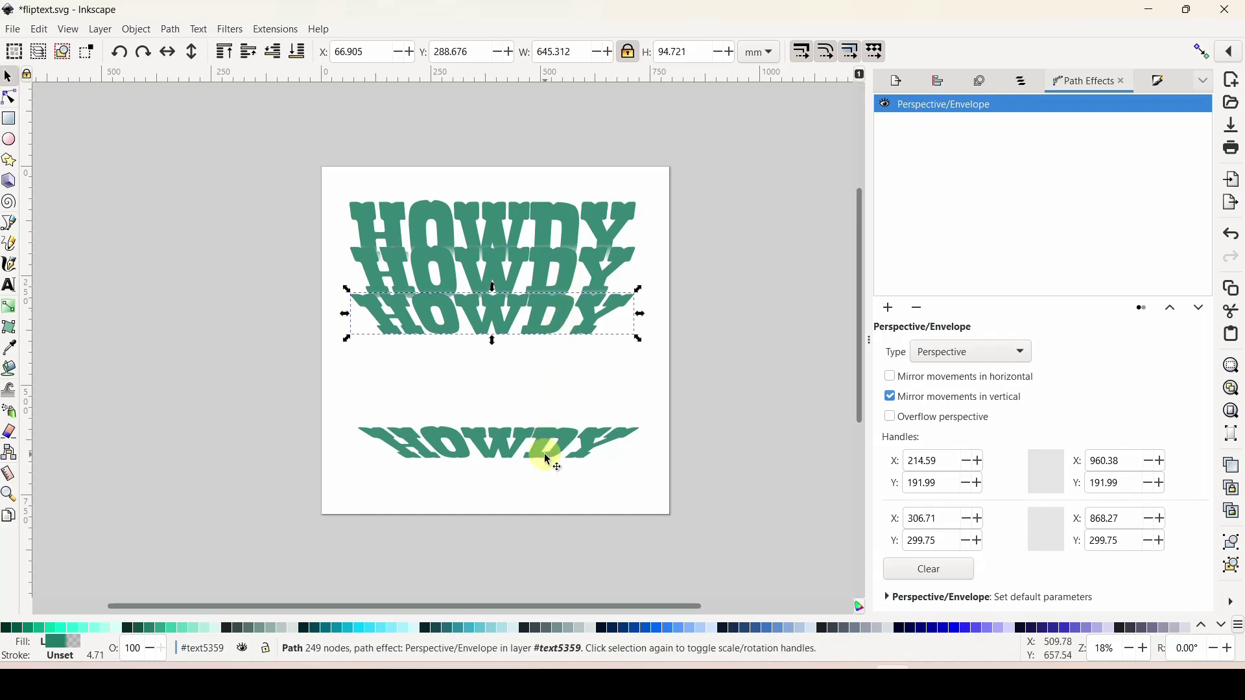
left_click_drag(500, 453, 504, 355)
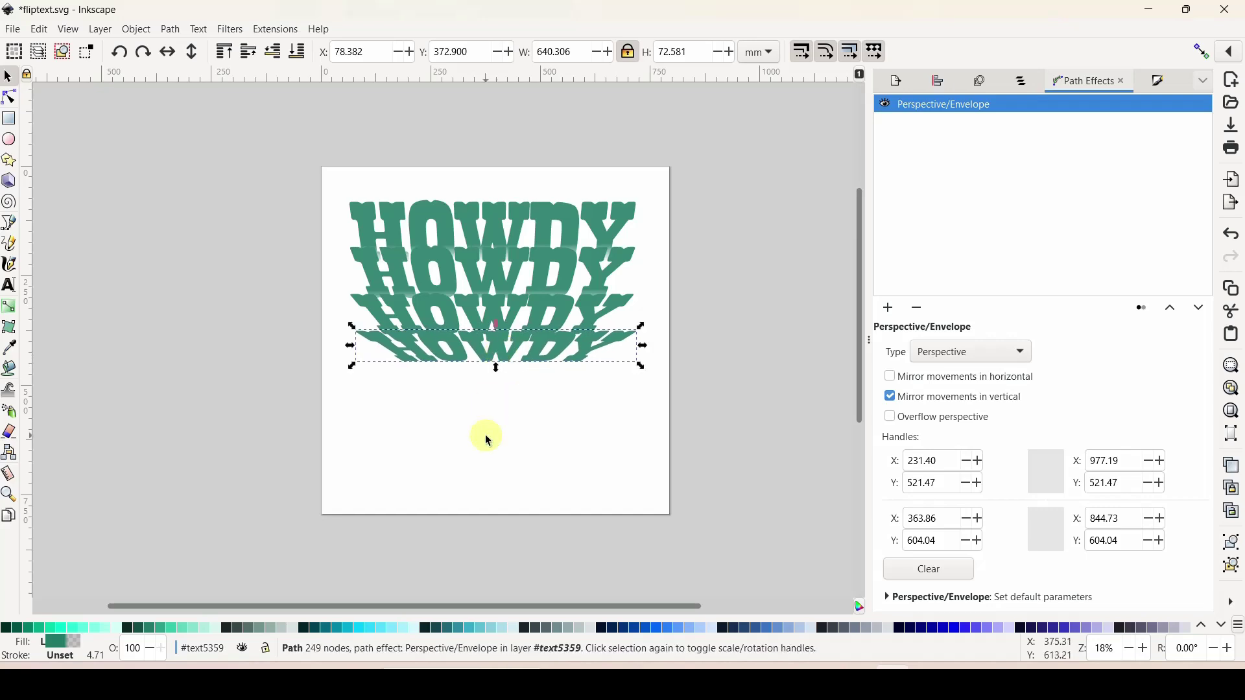
left_click(489, 439)
left_click_drag(302, 160, 706, 424)
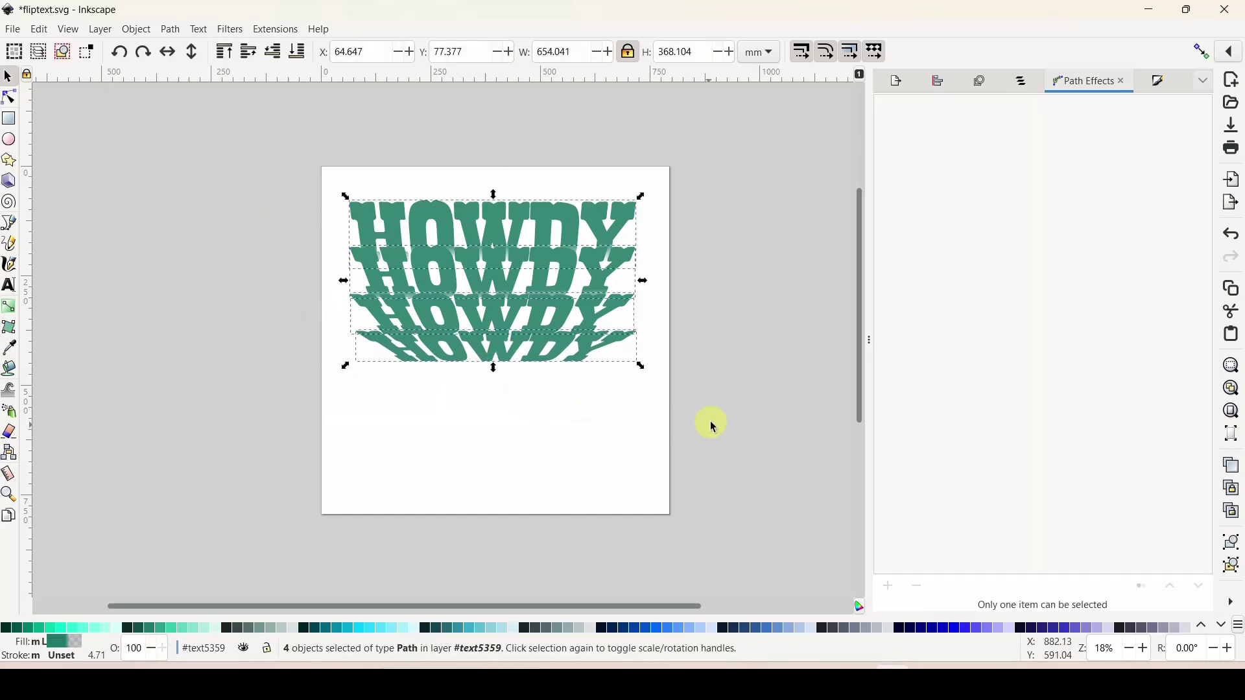
- Bring up the Align and Distribute panel for the selected HOWDY copies
left_click(940, 85)
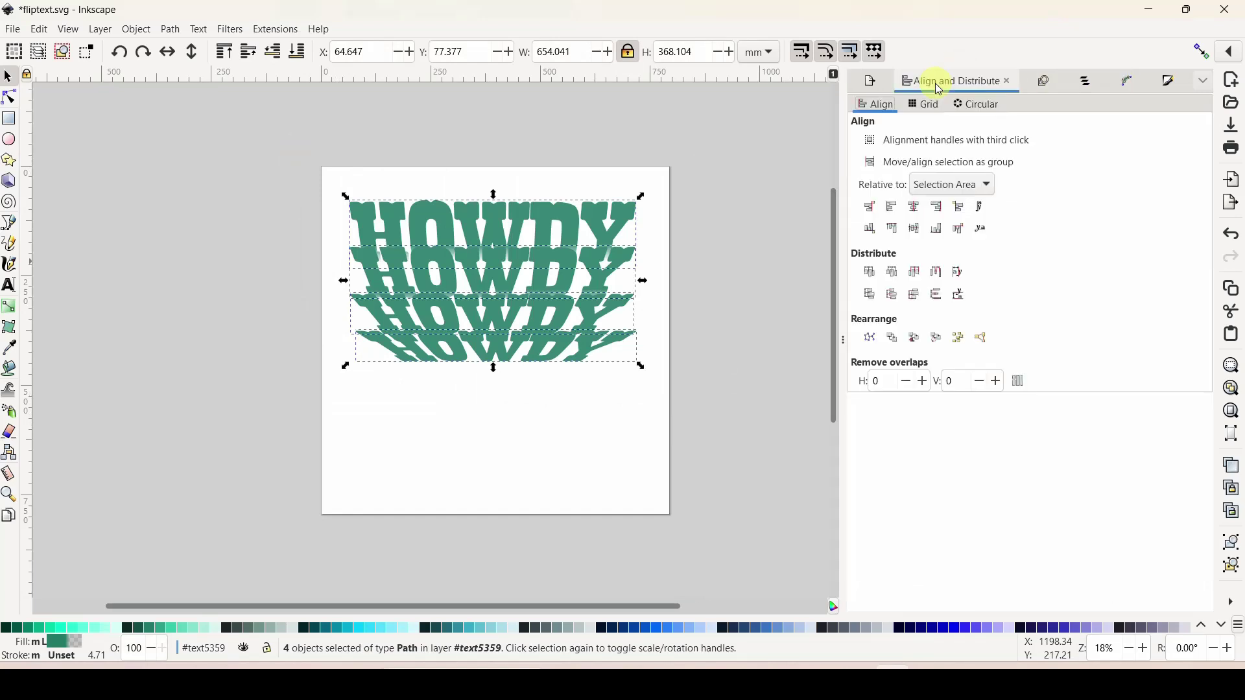
left_click(1205, 82)
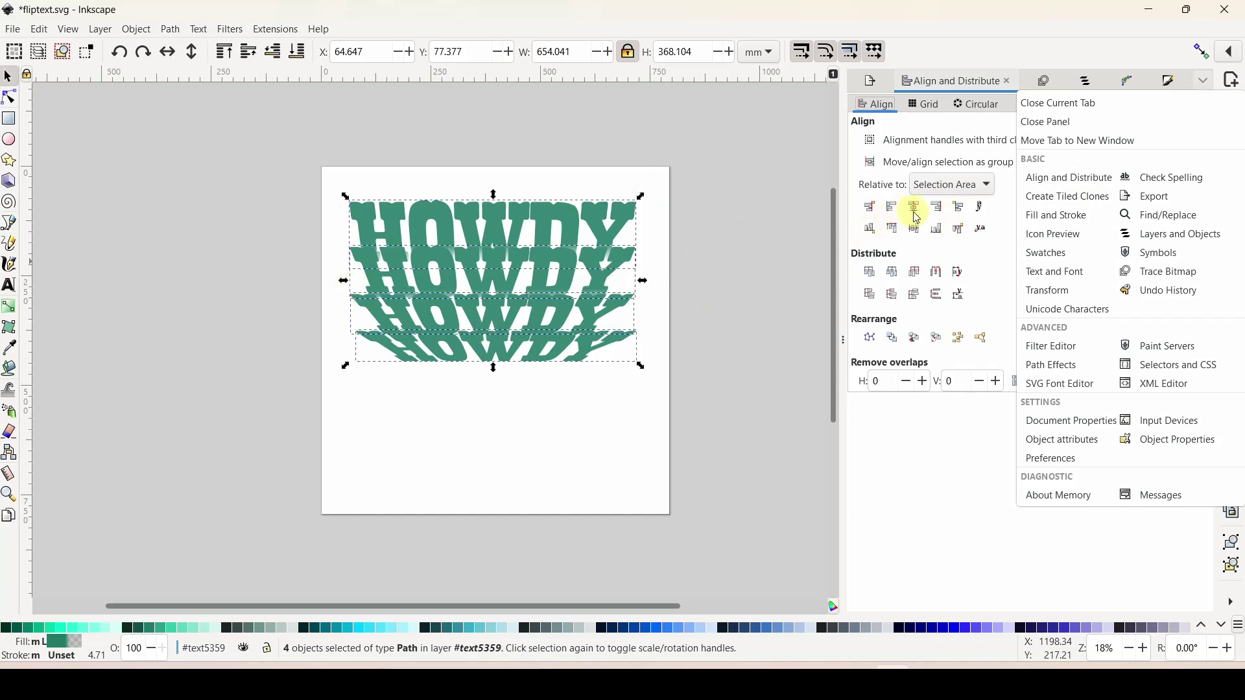
key("Escape")
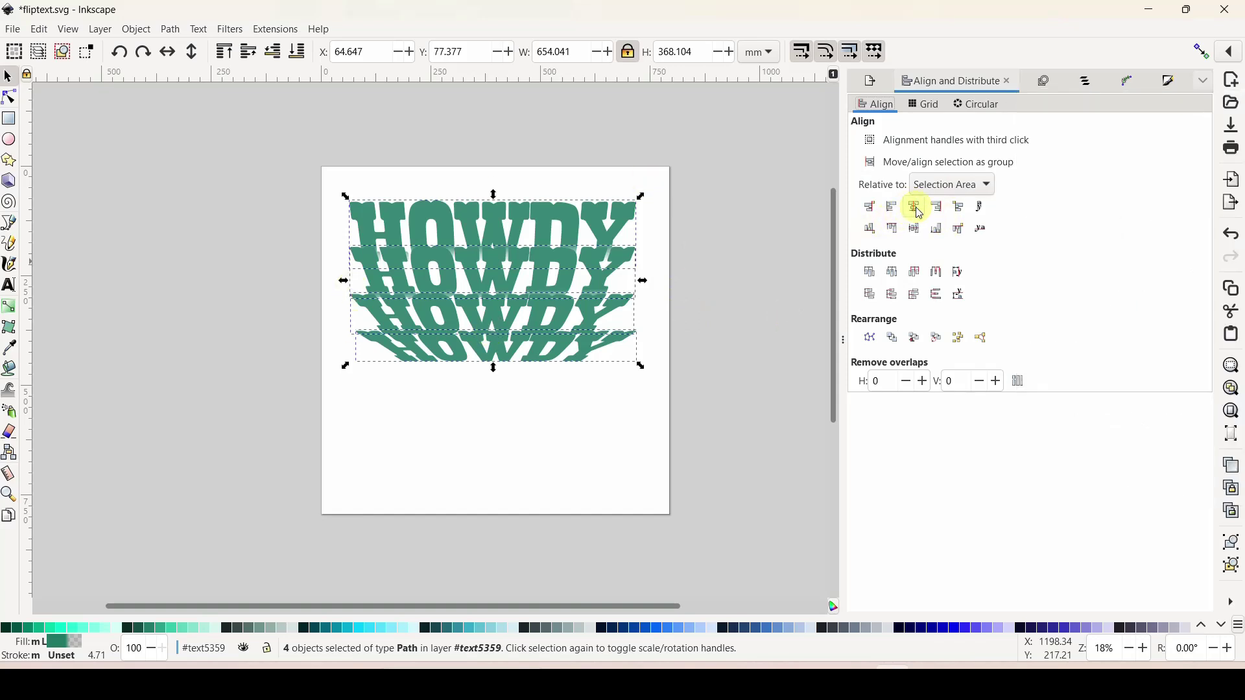
right_click(403, 245)
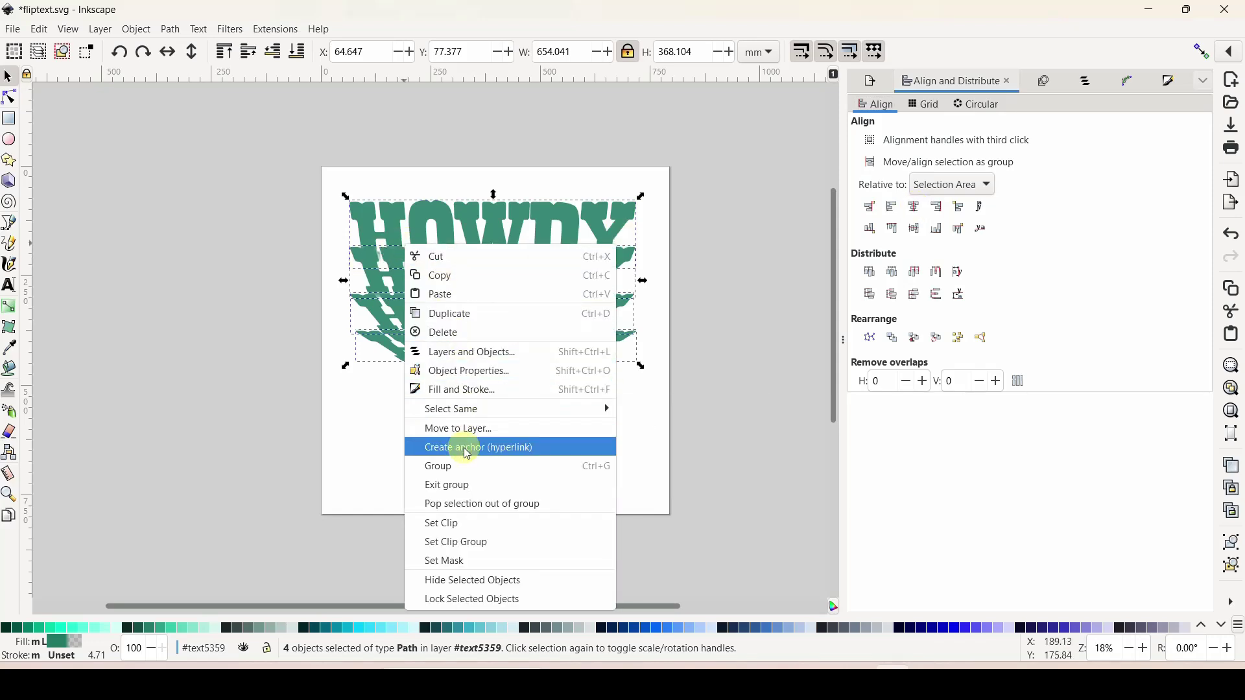
key("Escape")
- Group the four HOWDY paths with Ctrl+G and duplicate the group
key("ctrl+g")
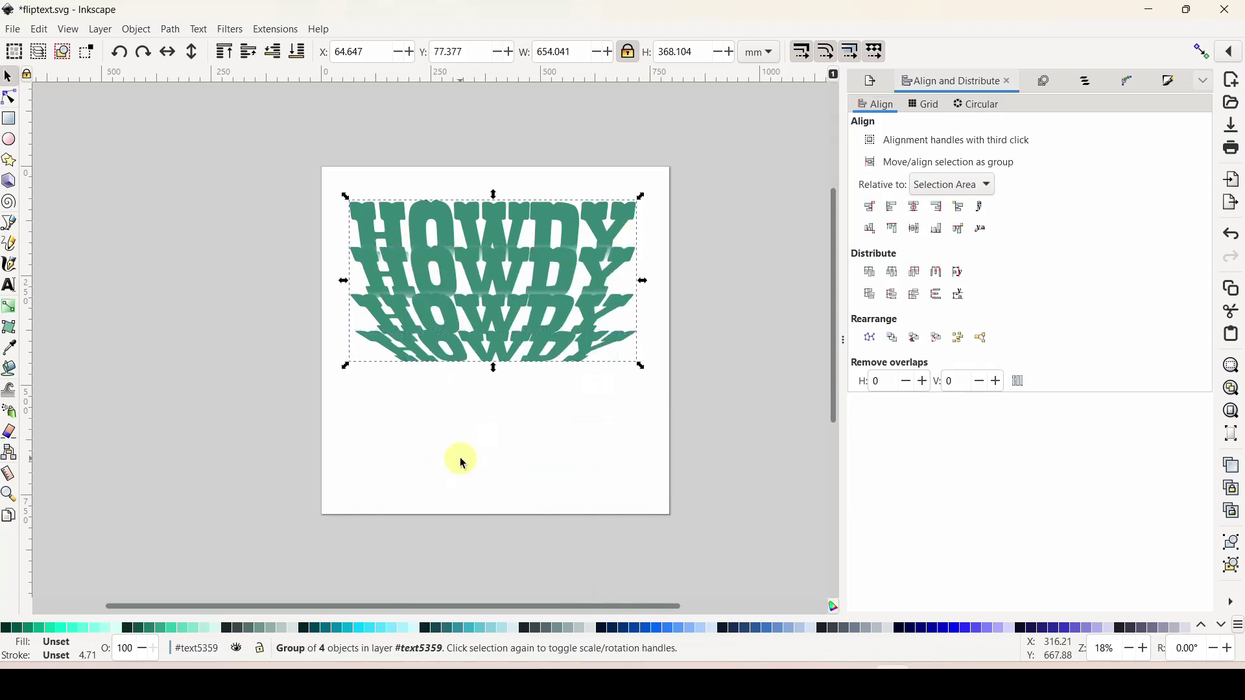
right_click(486, 278)
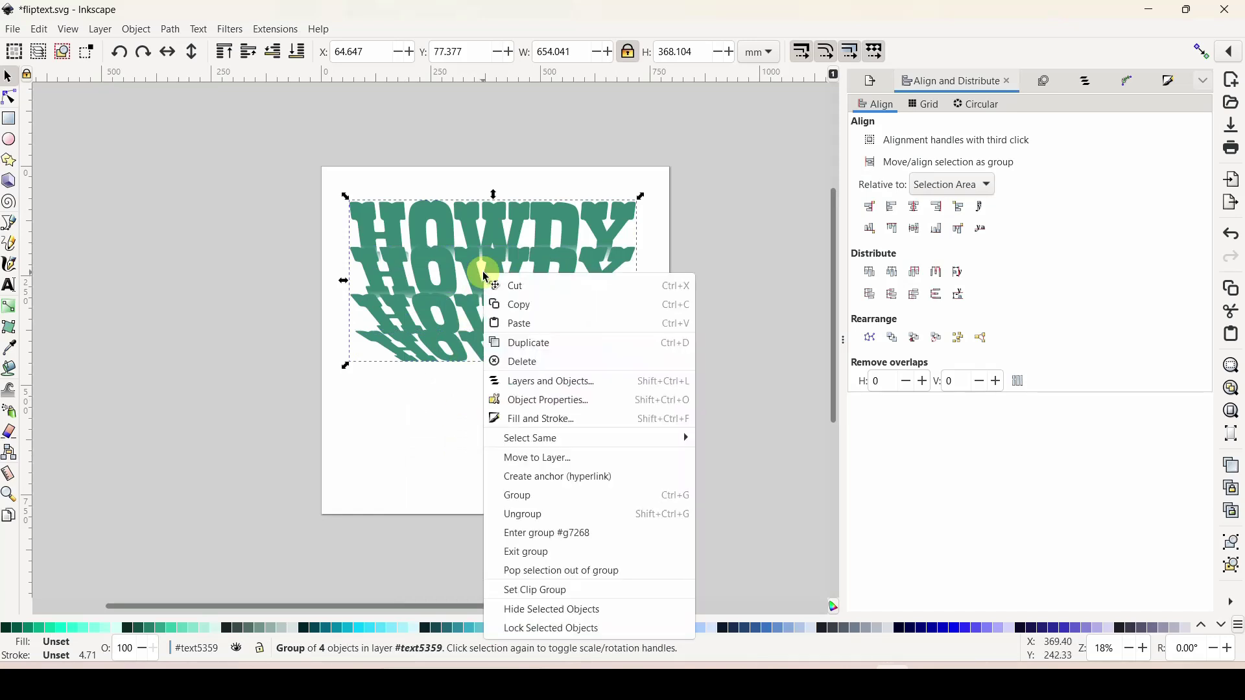
left_click(535, 343)
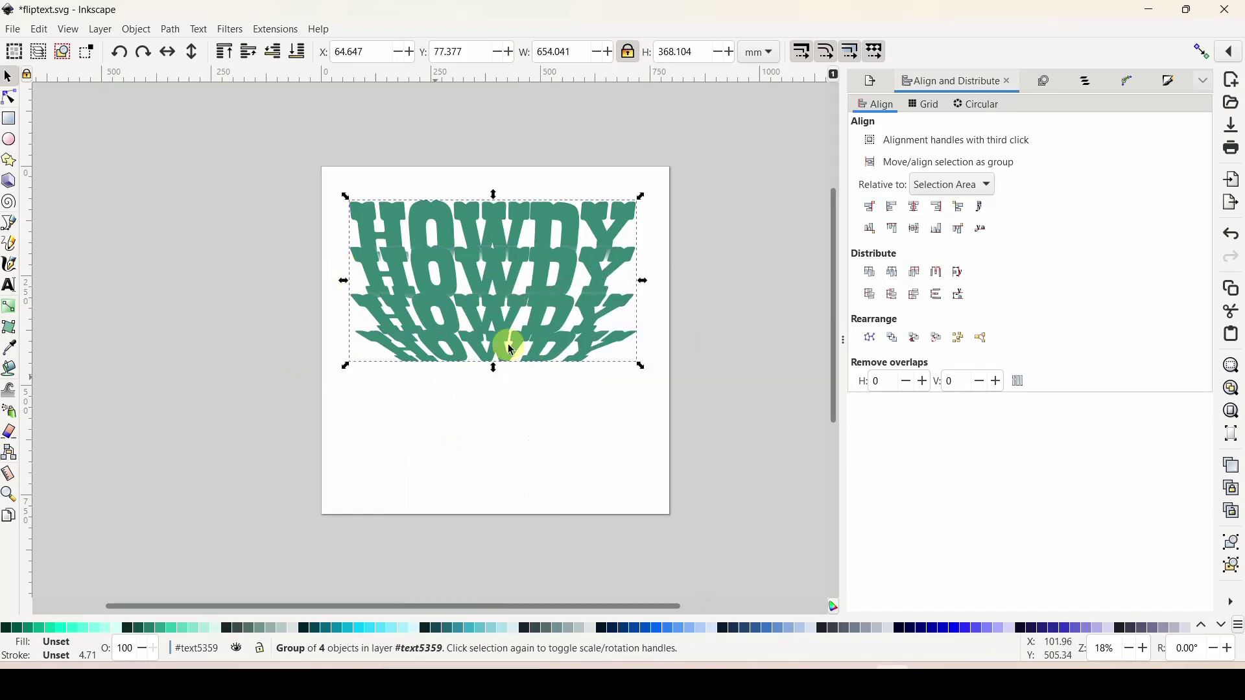
- Flip the duplicated HOWDY group vertically beneath the original, then move both stacks up
left_click_drag(553, 292, 554, 407)
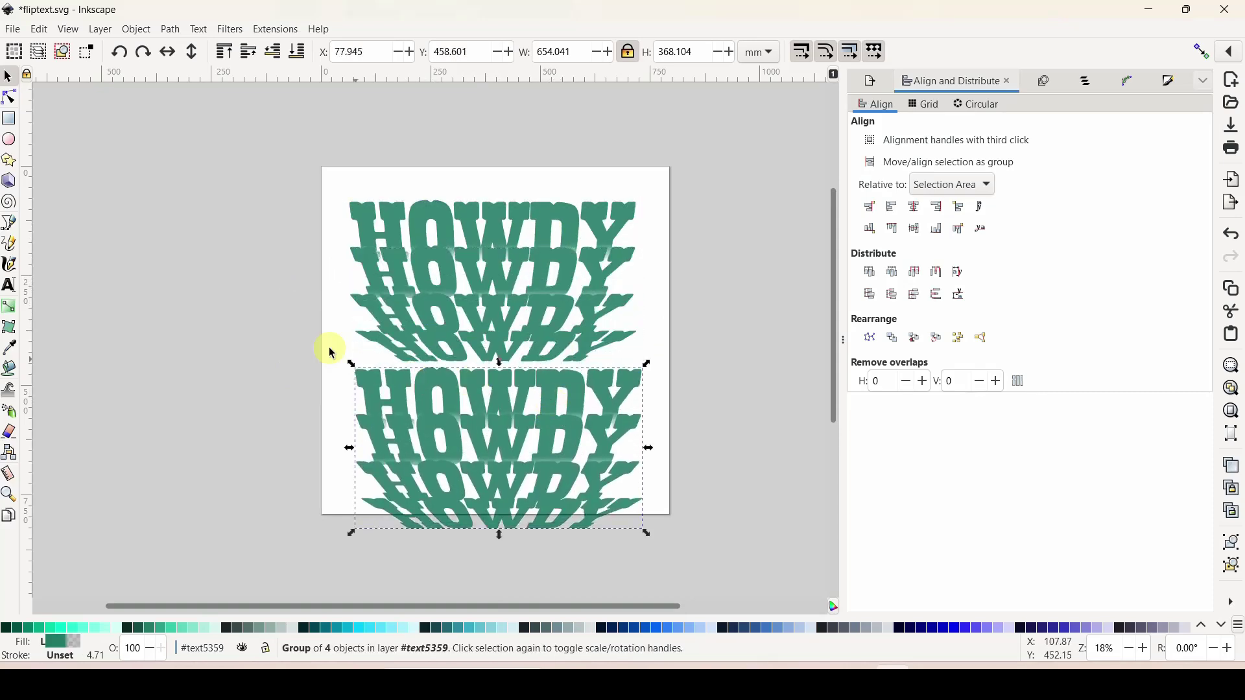
left_click(192, 58)
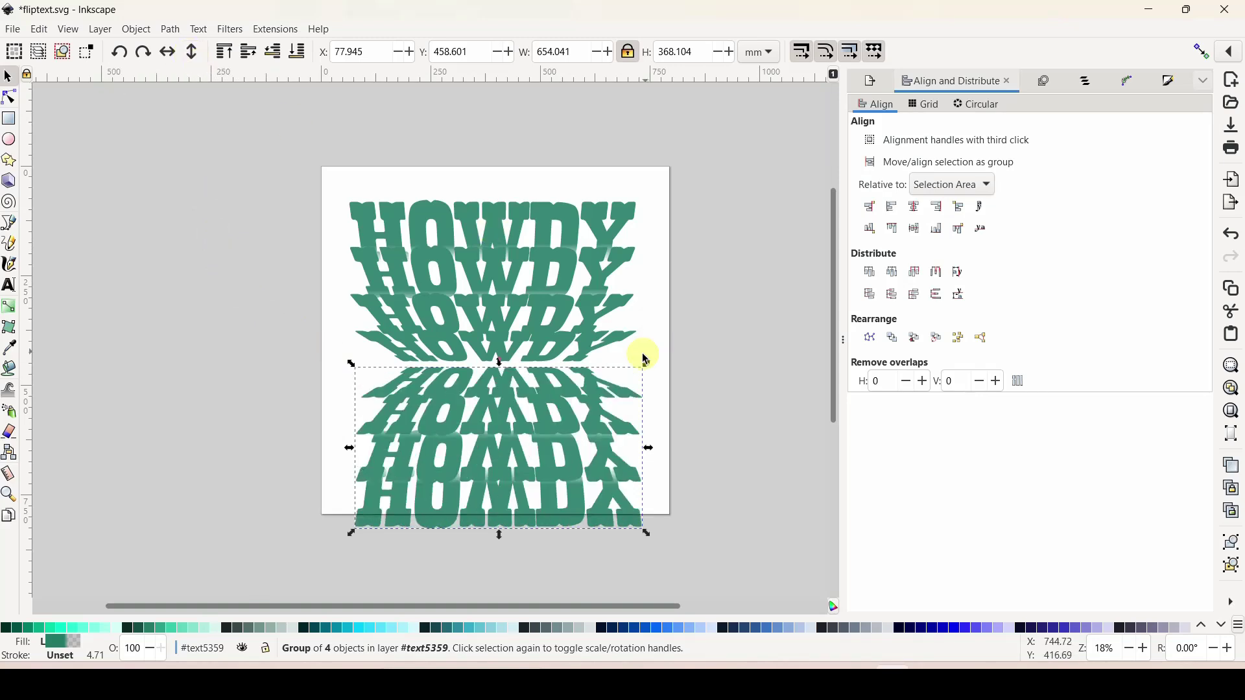
left_click_drag(564, 397, 555, 381)
left_click(746, 368)
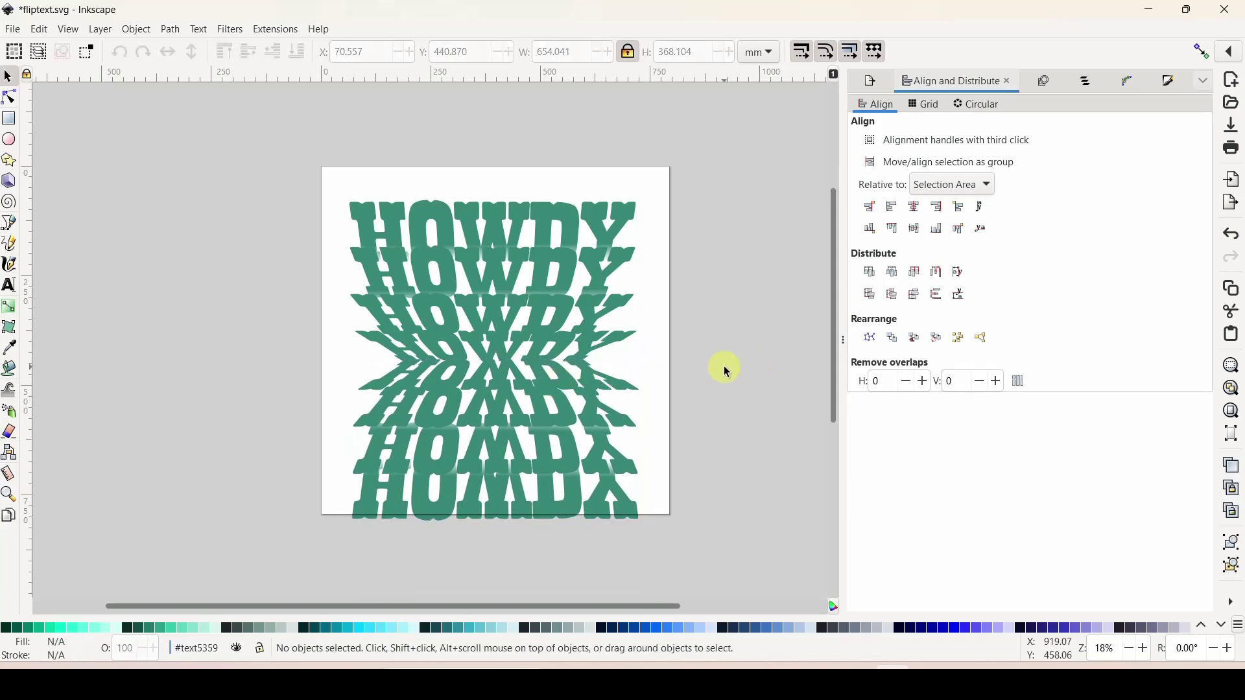
left_click_drag(327, 173, 712, 612)
left_click_drag(588, 481, 562, 450)
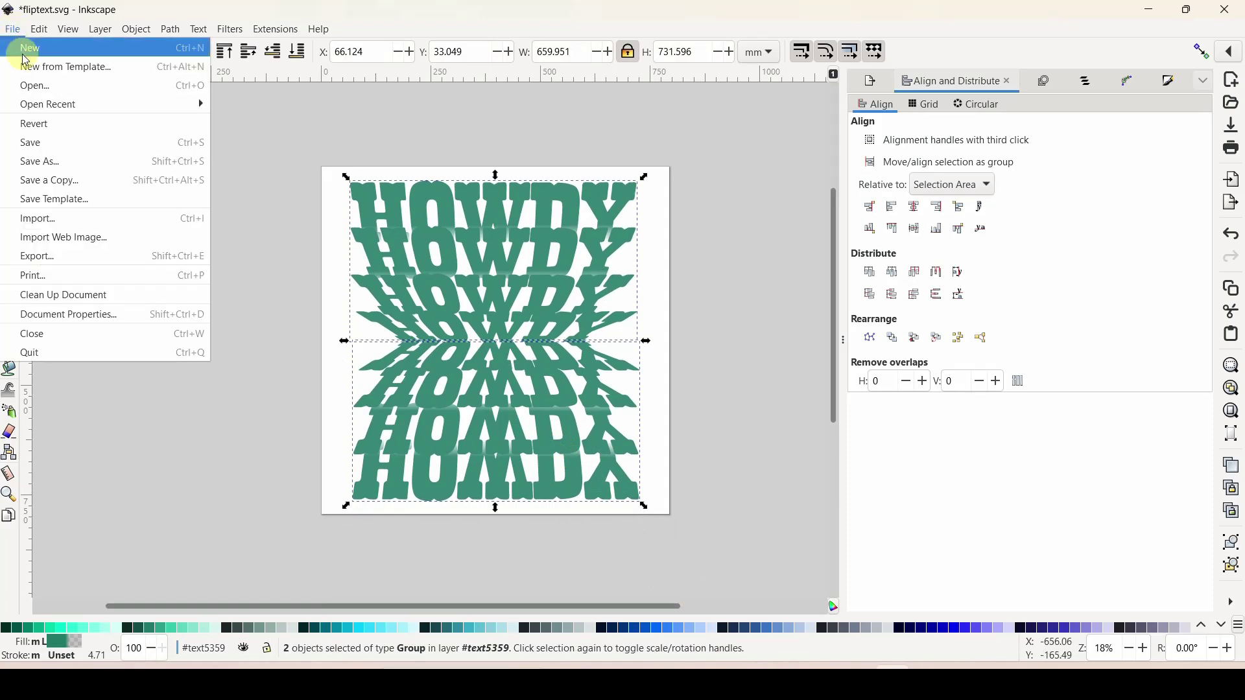
- Import 'Western Cowgirl Bow png Design' from the Desktop via File > Import
left_click(47, 220)
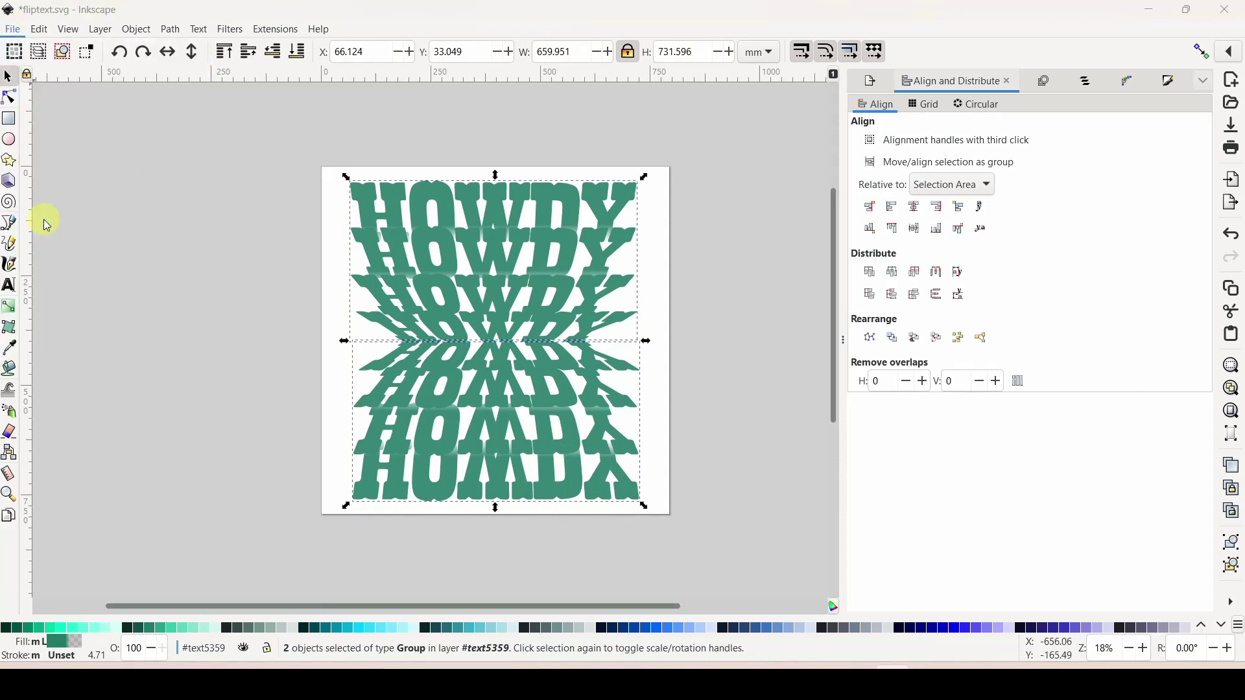
scroll(829, 268, "down", 8)
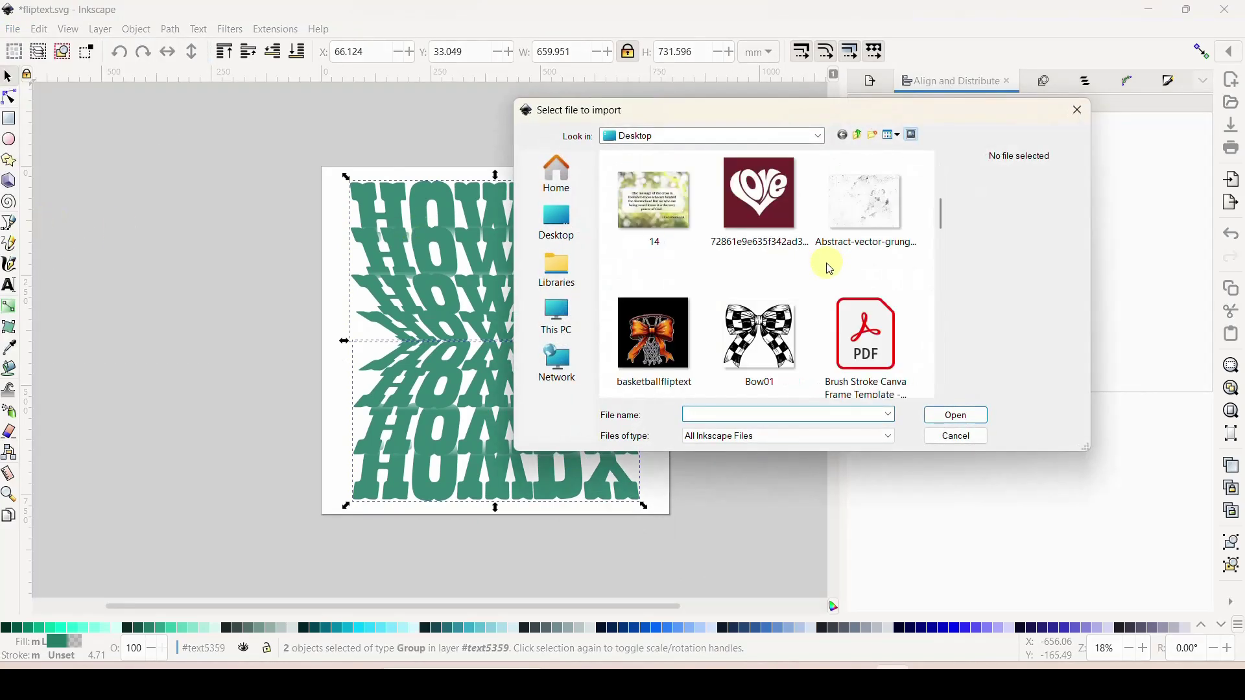
scroll(830, 268, "down", 4)
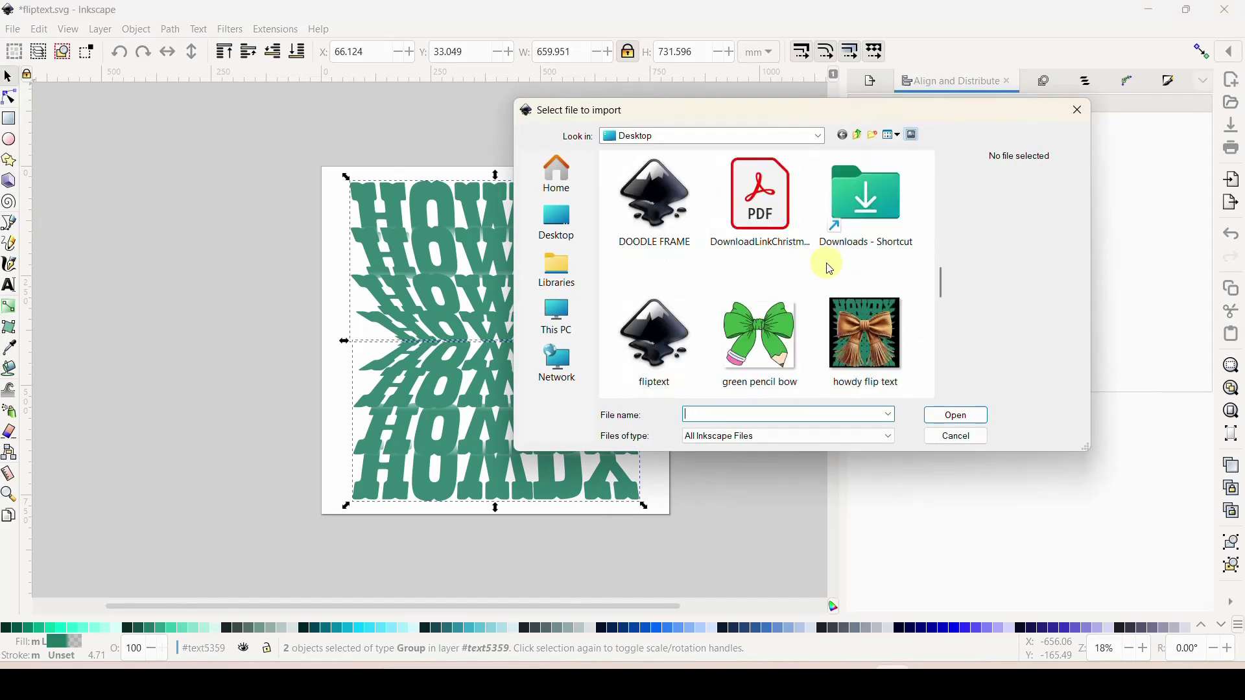
scroll(830, 268, "down", 8)
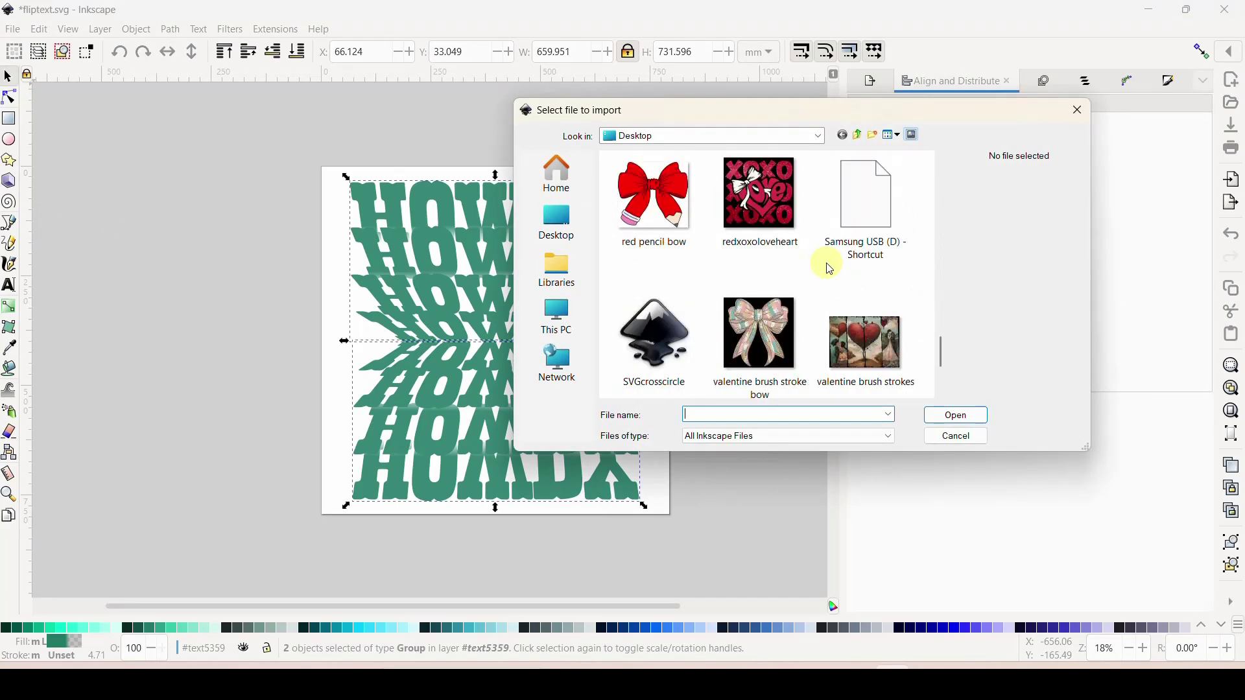
left_click(885, 343)
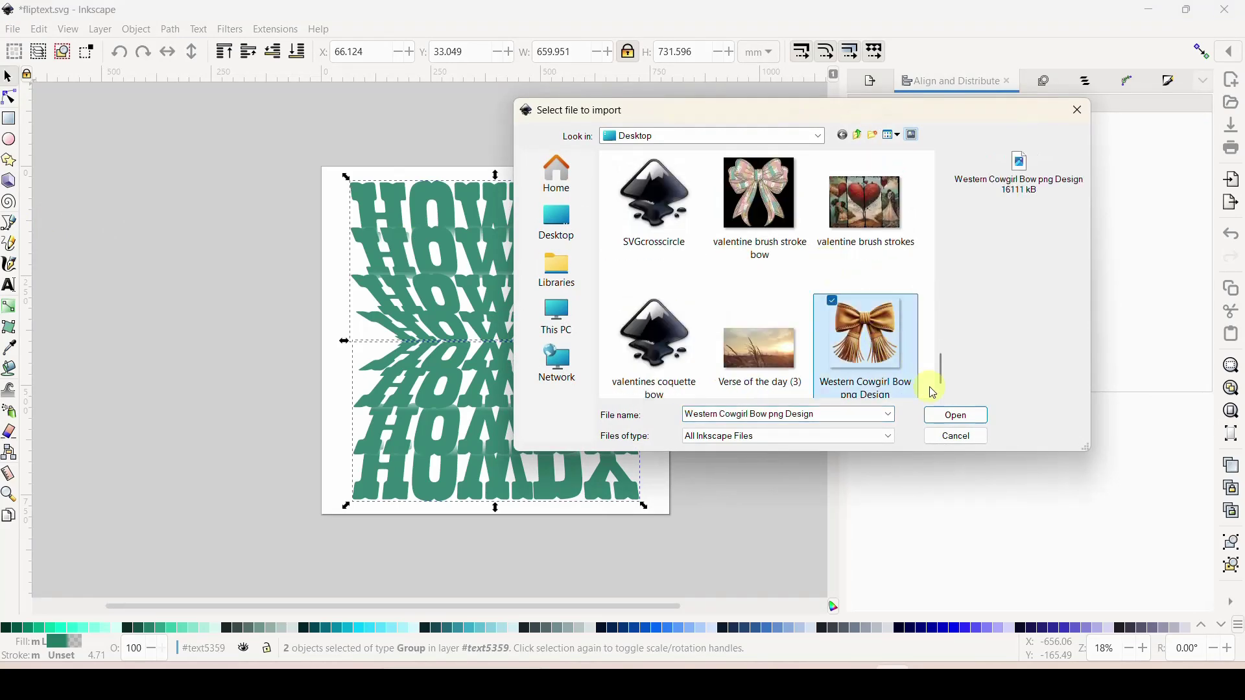
left_click(951, 414)
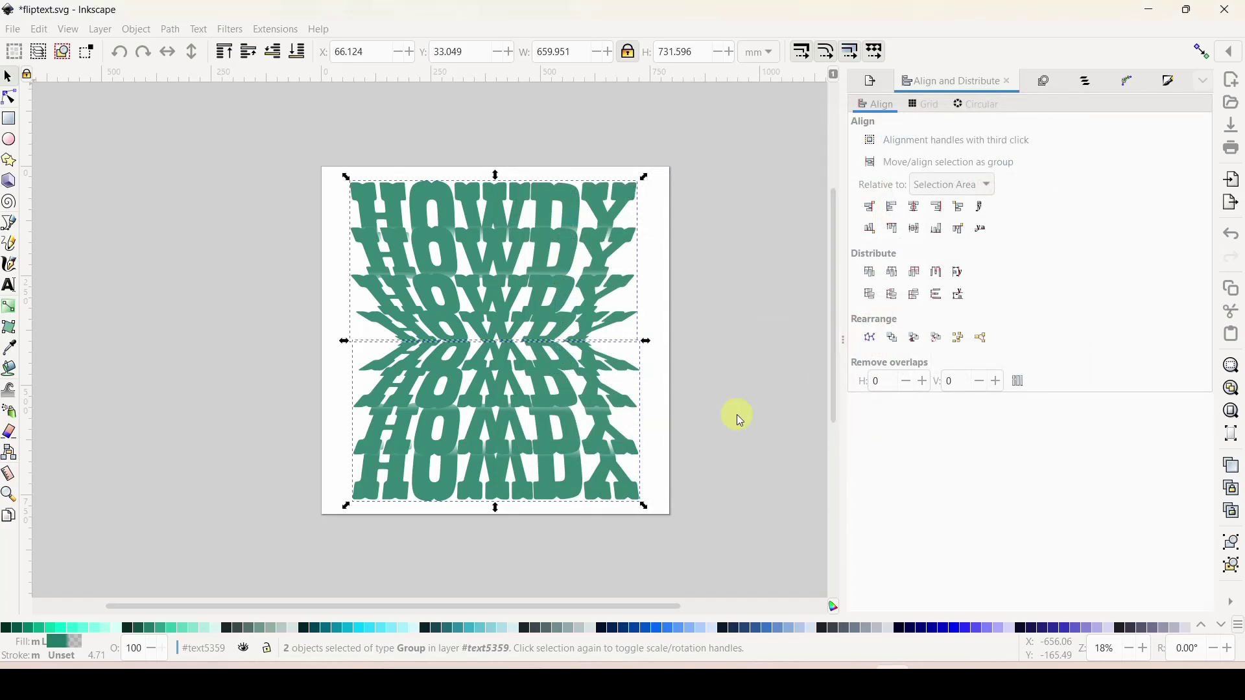
- Shrink the leather bow and centre it over the HOWDY text
left_click_drag(635, 191, 647, 315)
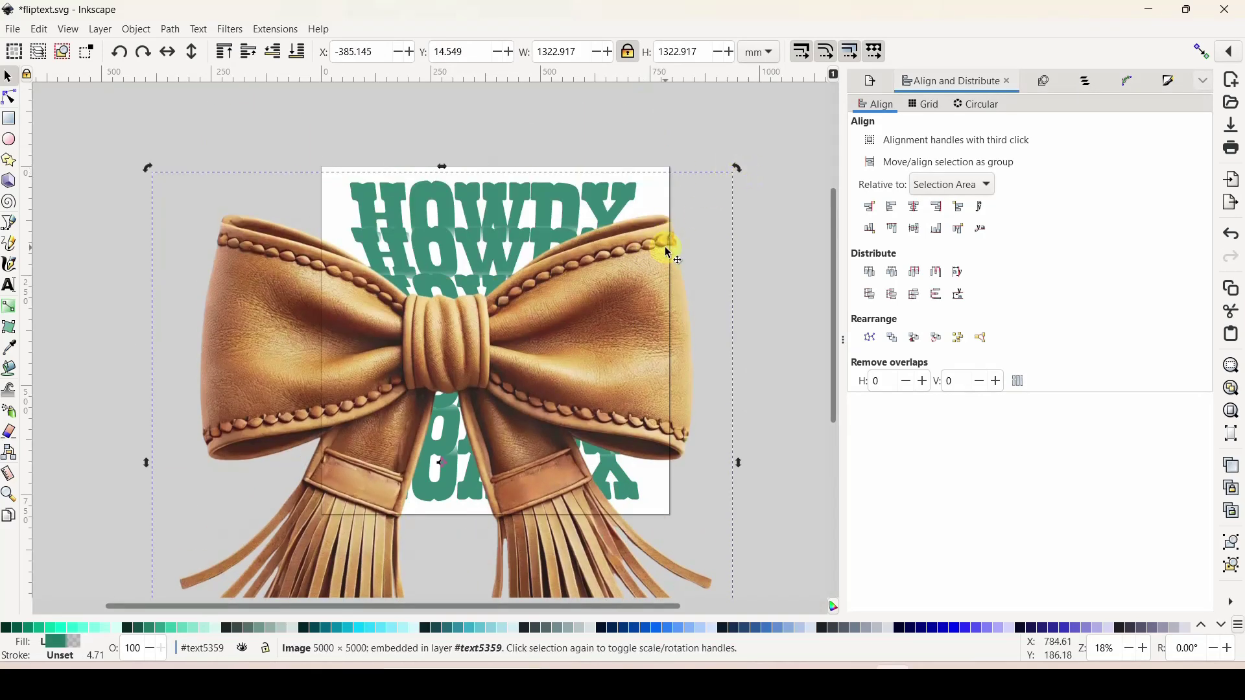
left_click_drag(735, 168, 497, 400)
left_click_drag(417, 499, 628, 266)
left_click_drag(659, 223, 592, 273)
left_click_drag(542, 366, 589, 329)
- Group the bow with both HOWDY stacks
left_click(759, 369)
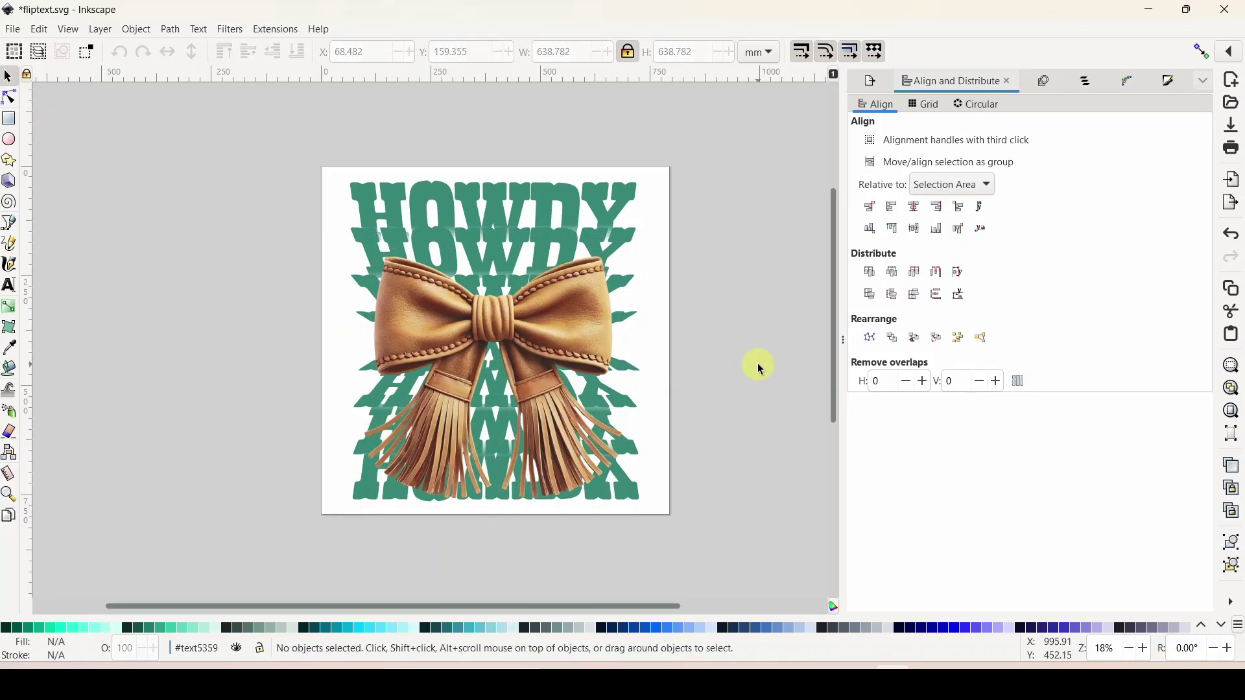
left_click_drag(311, 140, 727, 579)
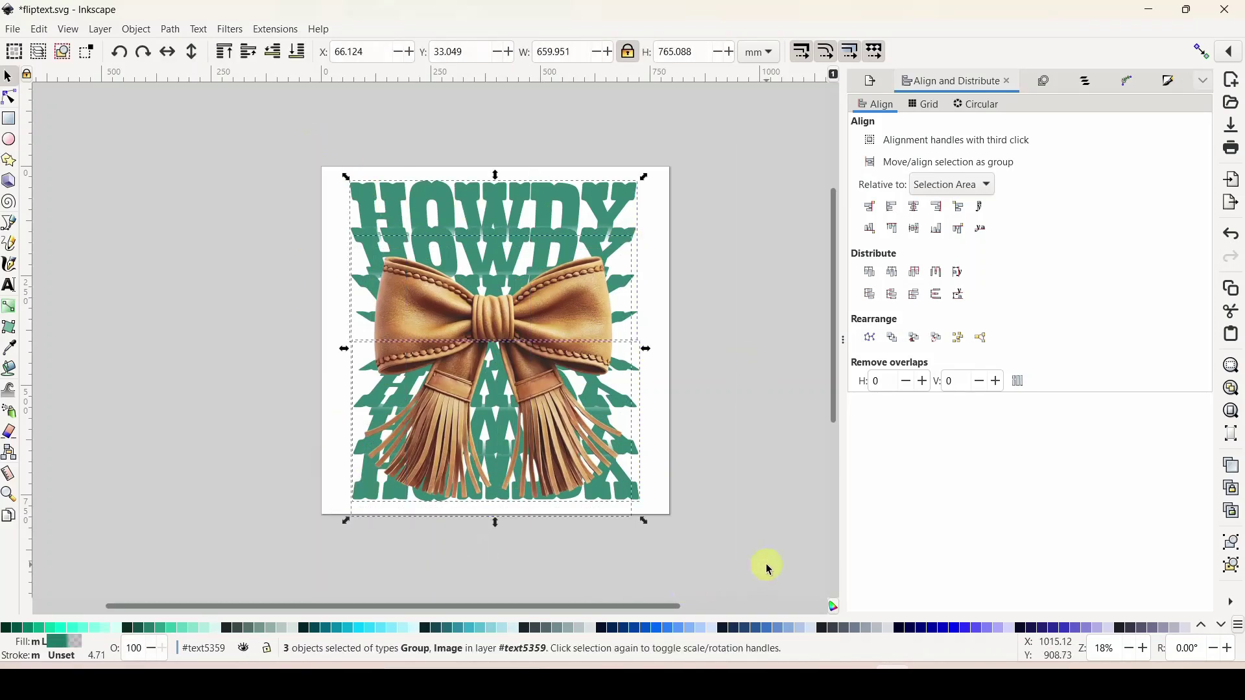
right_click(581, 385)
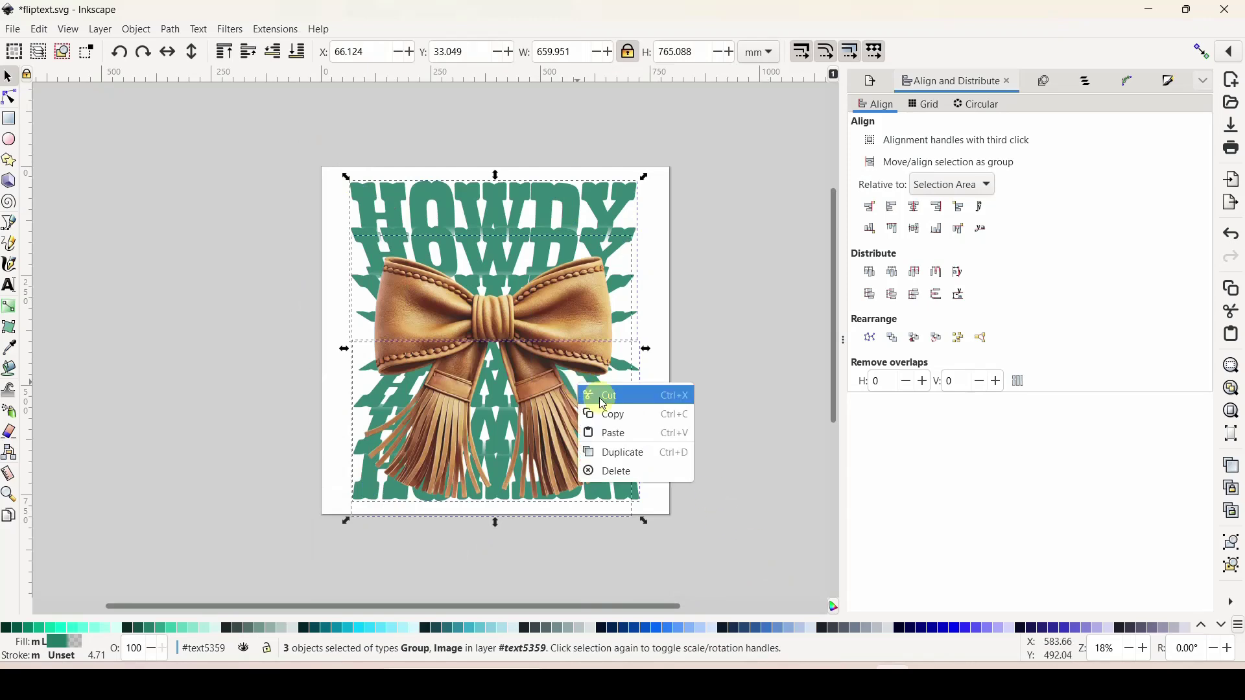
left_click(533, 301)
right_click(549, 308)
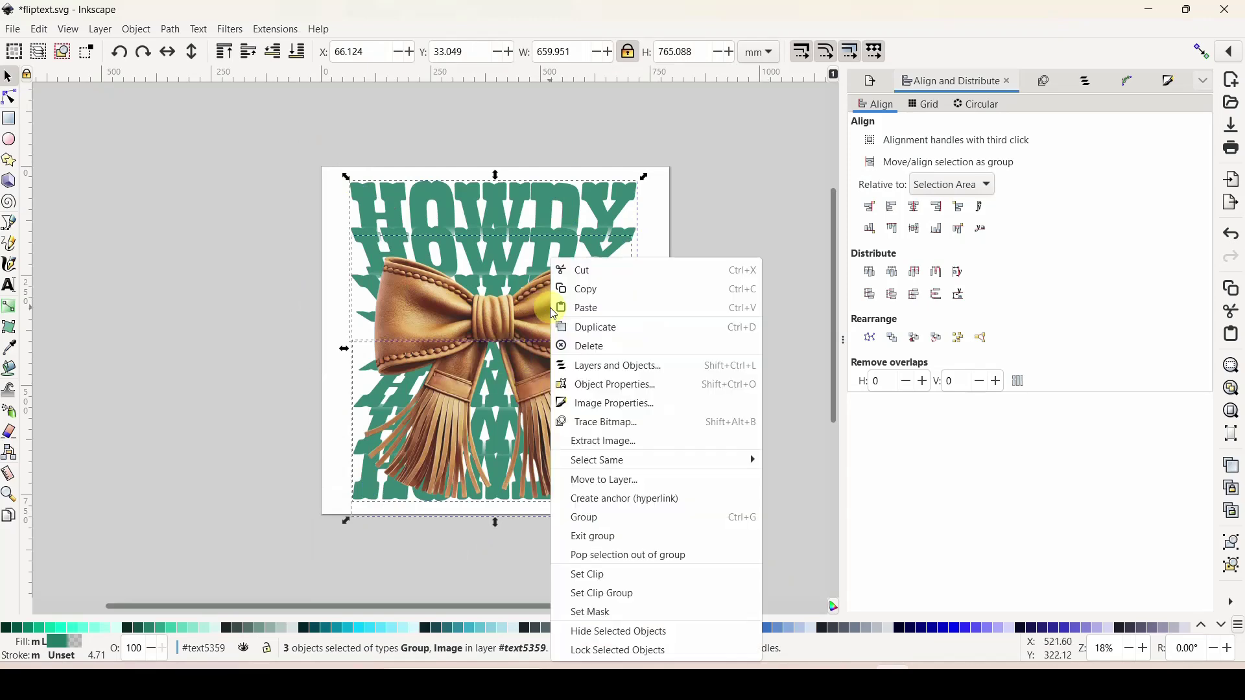
left_click(595, 518)
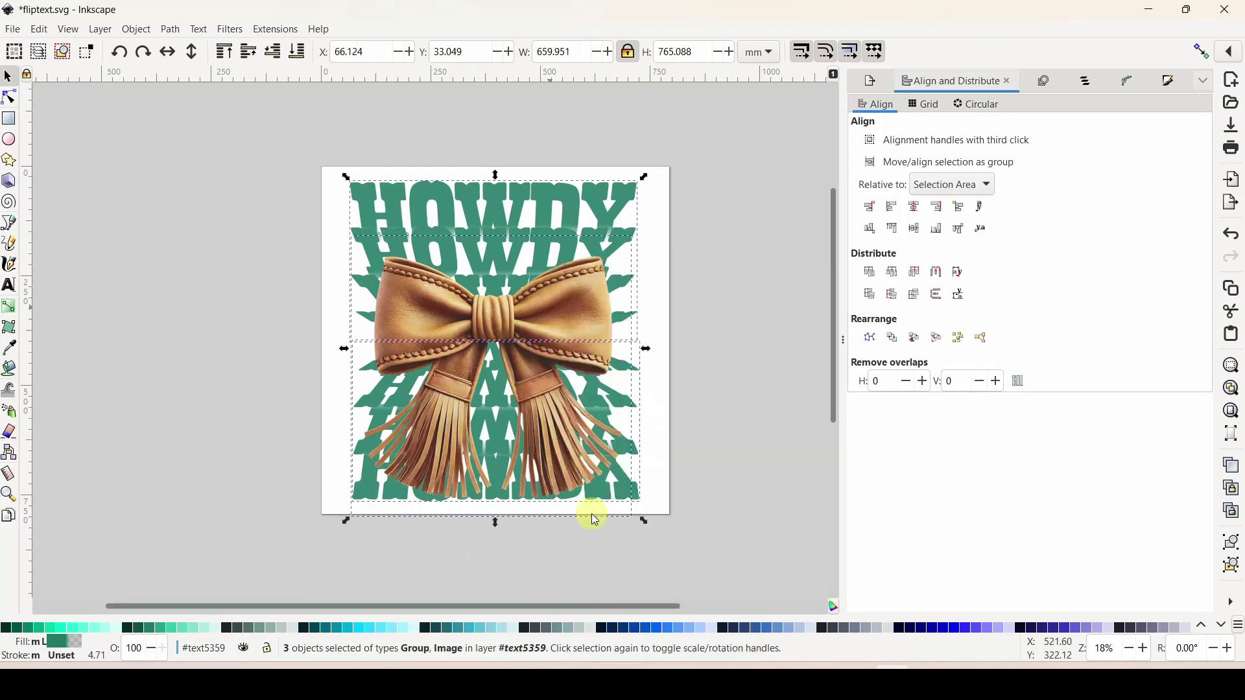
left_click(756, 471)
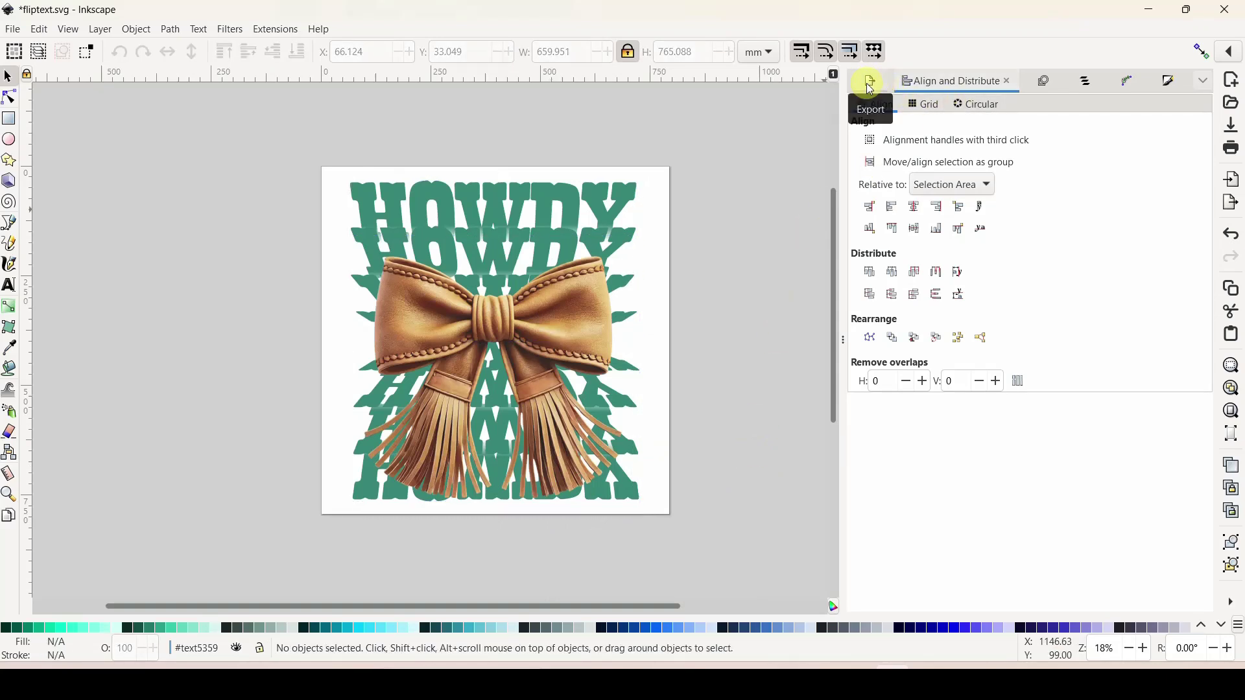
- Bring up the Export panel and try the Selection export area on the grouped artwork
left_click(1207, 81)
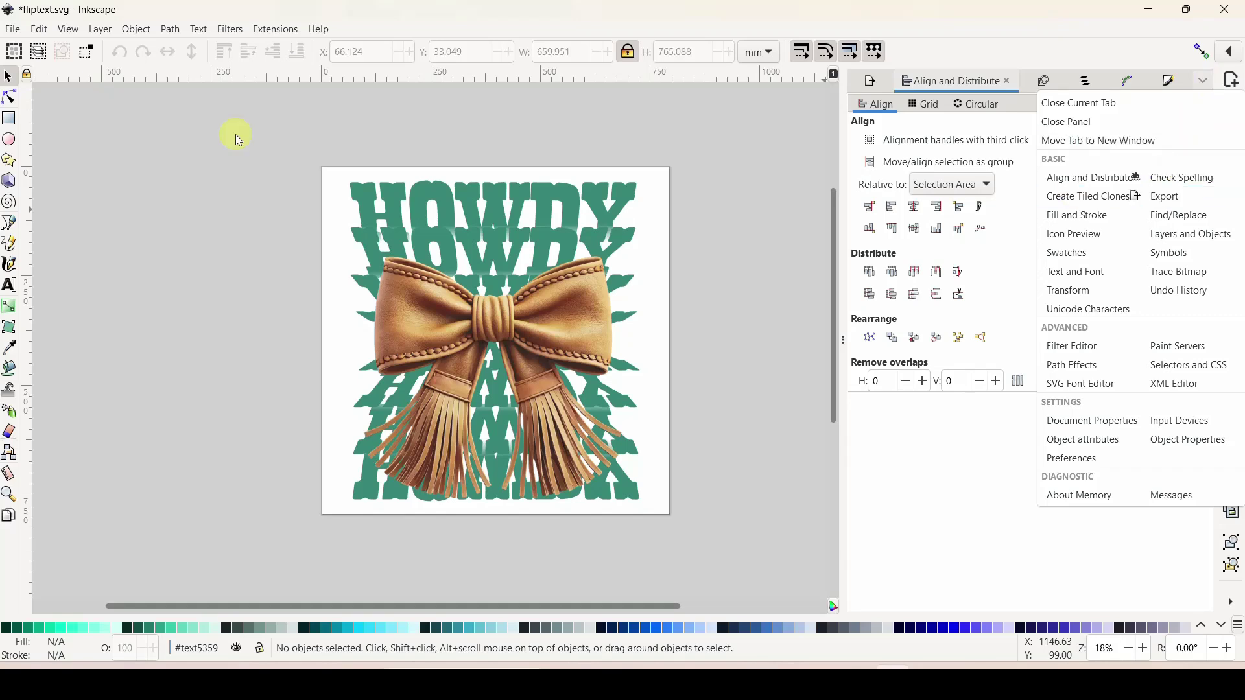
left_click(15, 33)
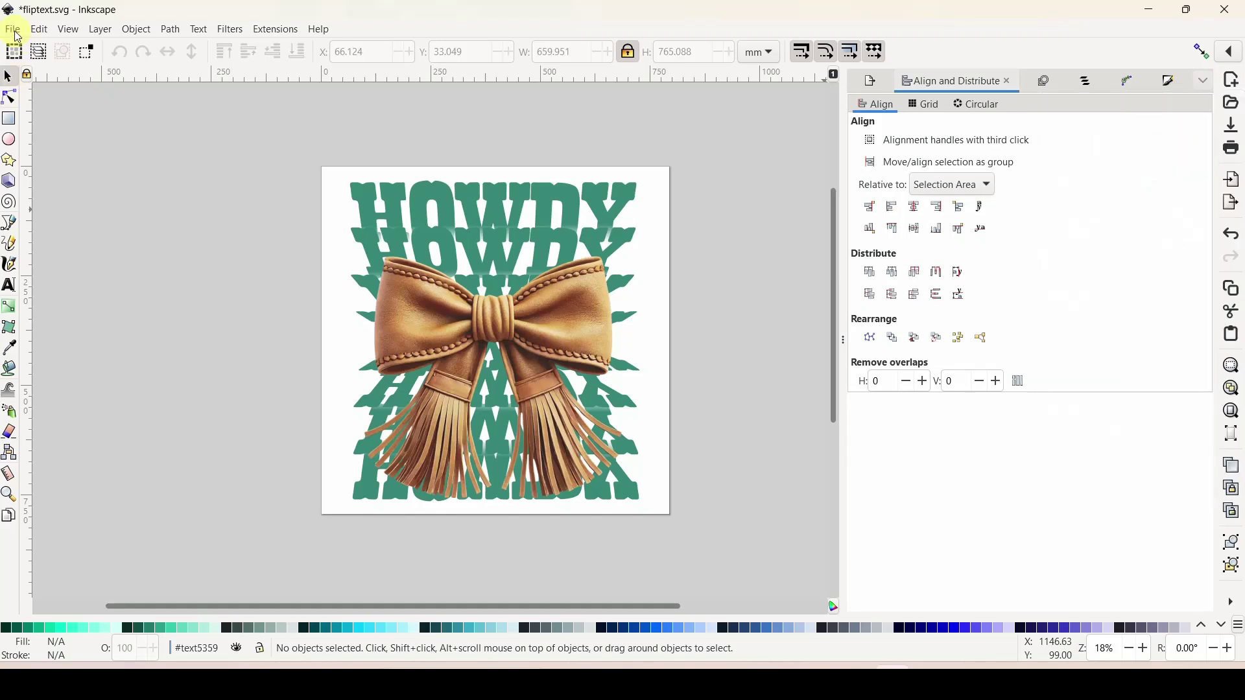
left_click(15, 31)
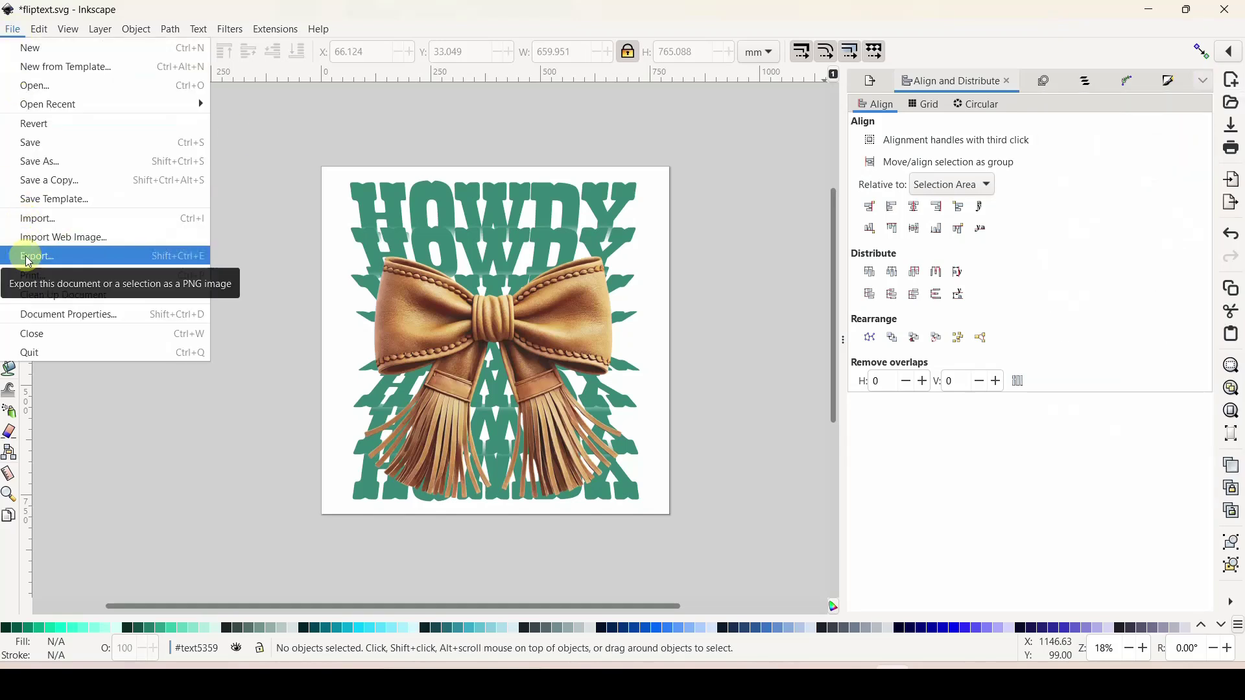
left_click(873, 89)
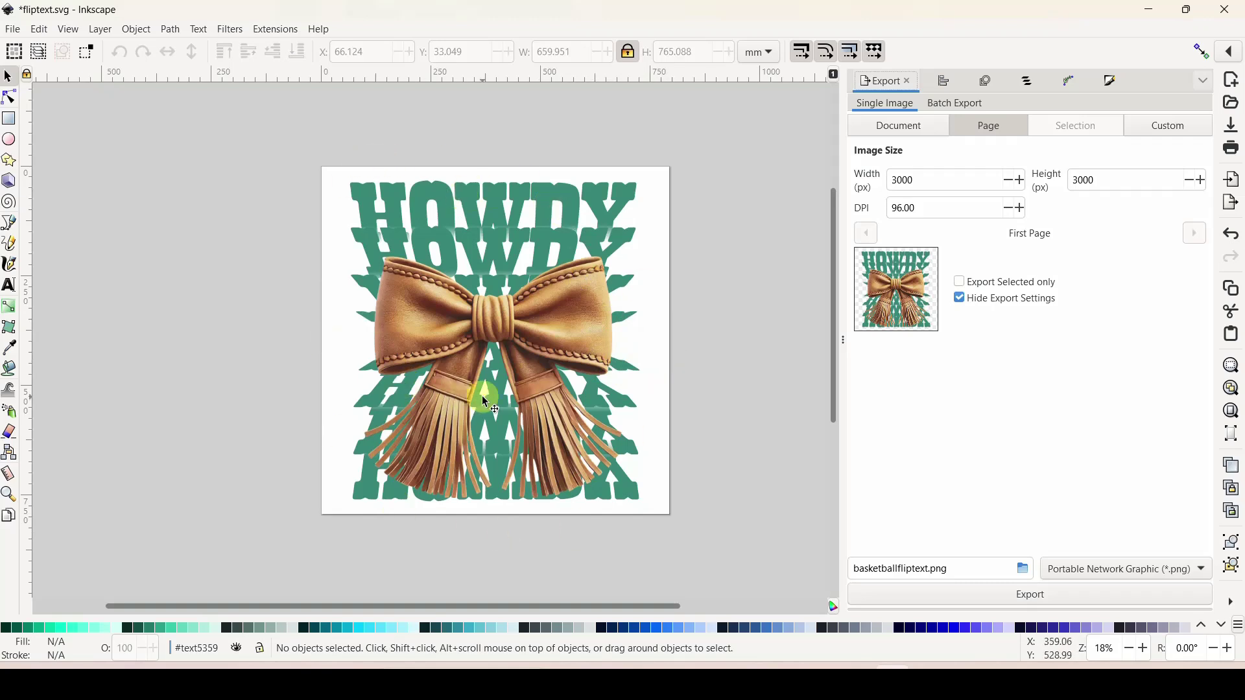
left_click(567, 307)
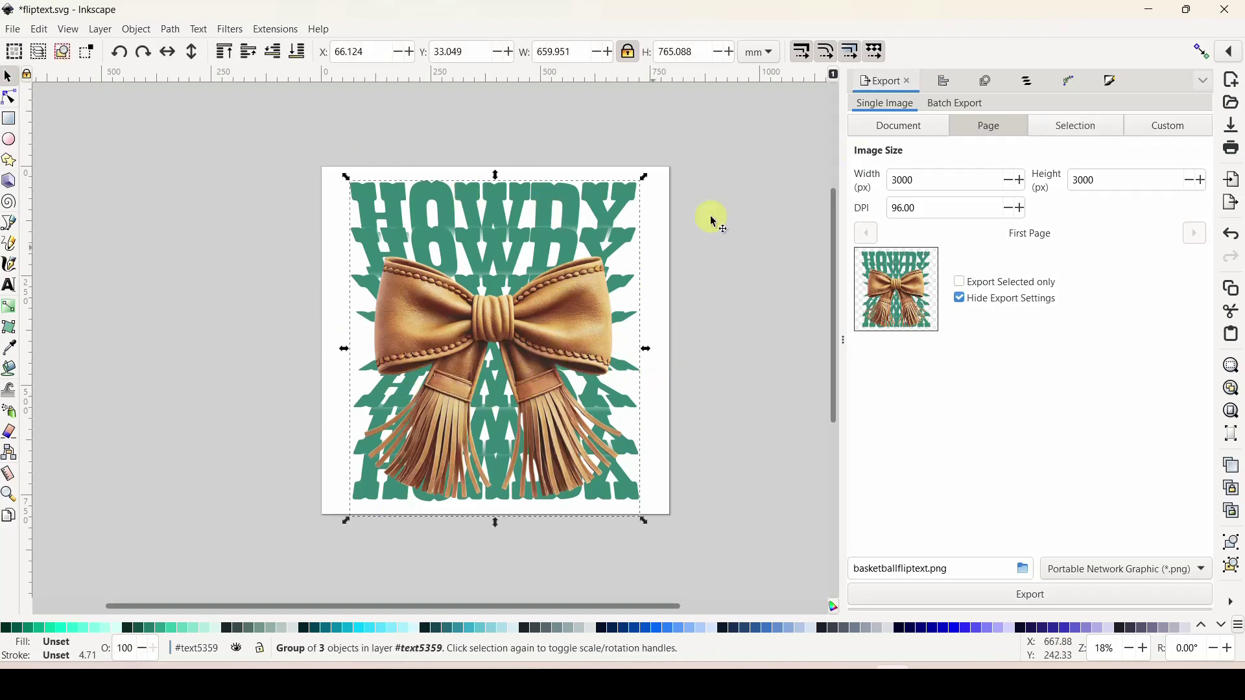
left_click(1086, 127)
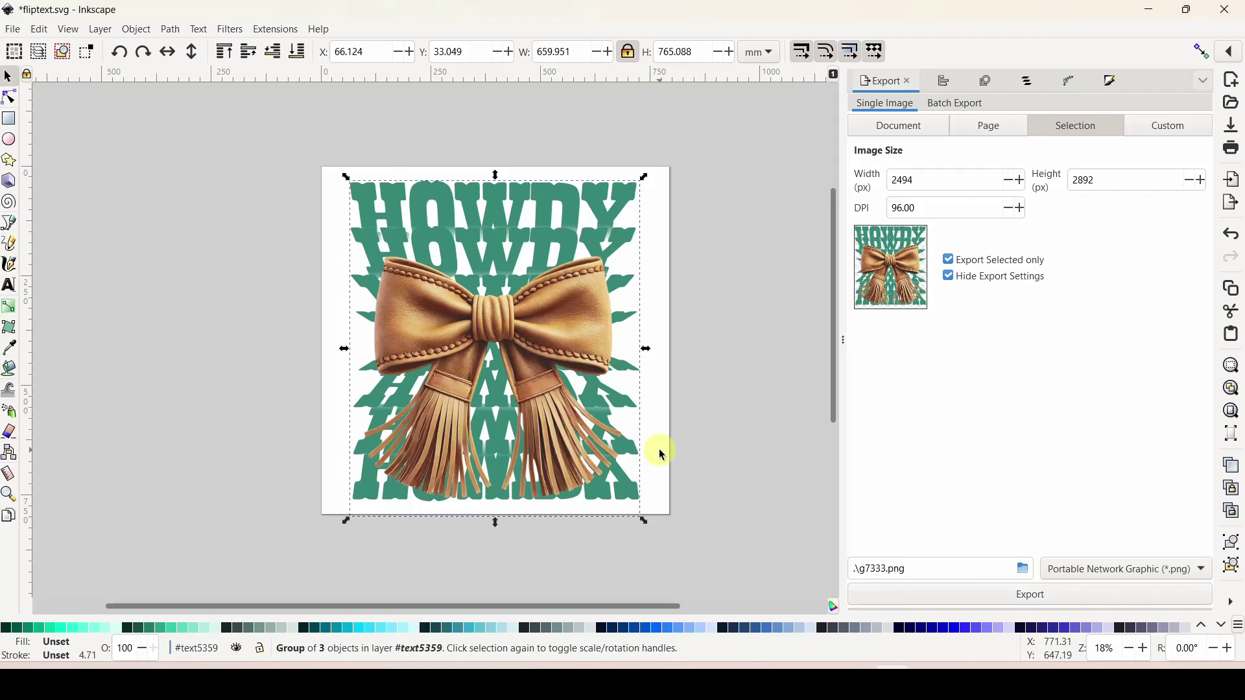
- Delete the grouped bow-and-HOWDY artwork, leaving the page blank
left_click(693, 429)
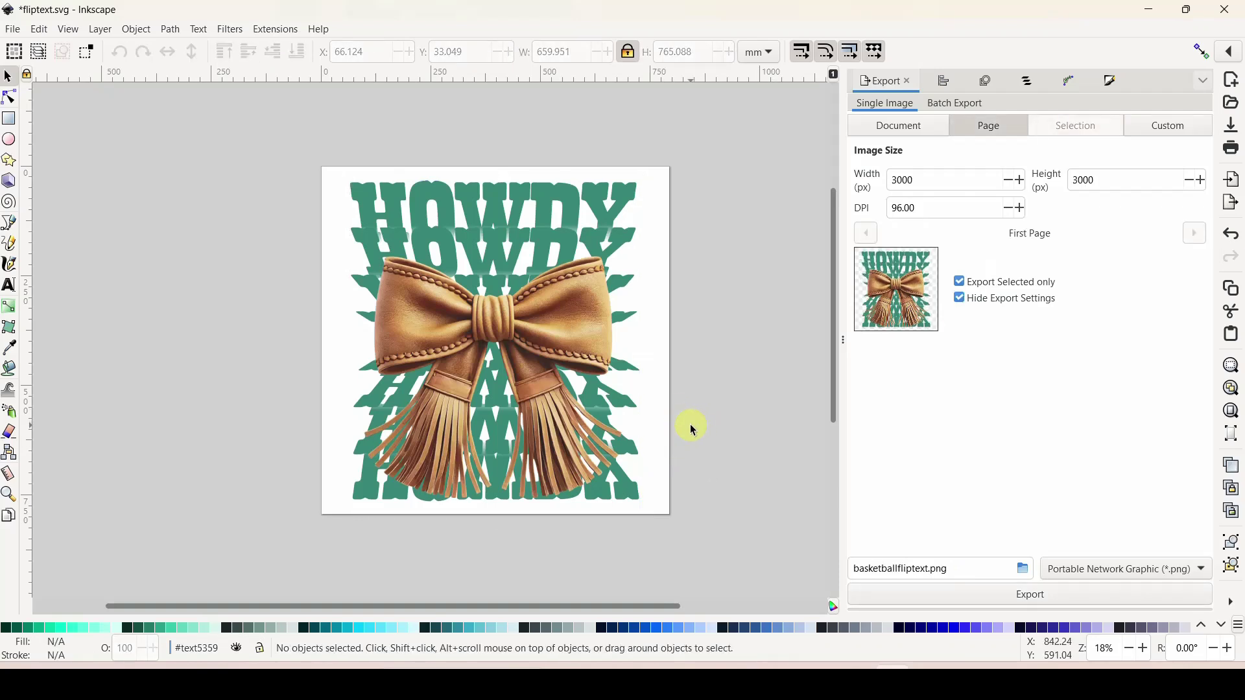
left_click(571, 302)
key("Delete")
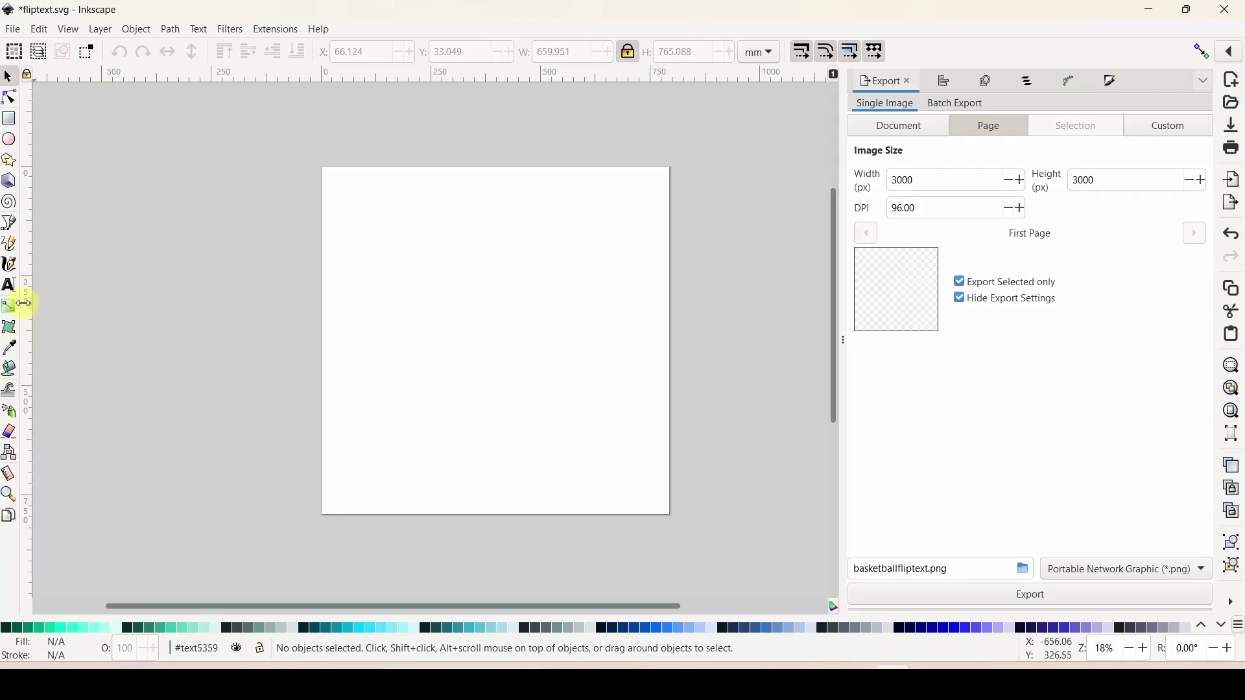
- Add a new text object reading 'HOWDY' on the page
left_click(9, 285)
left_click(457, 304)
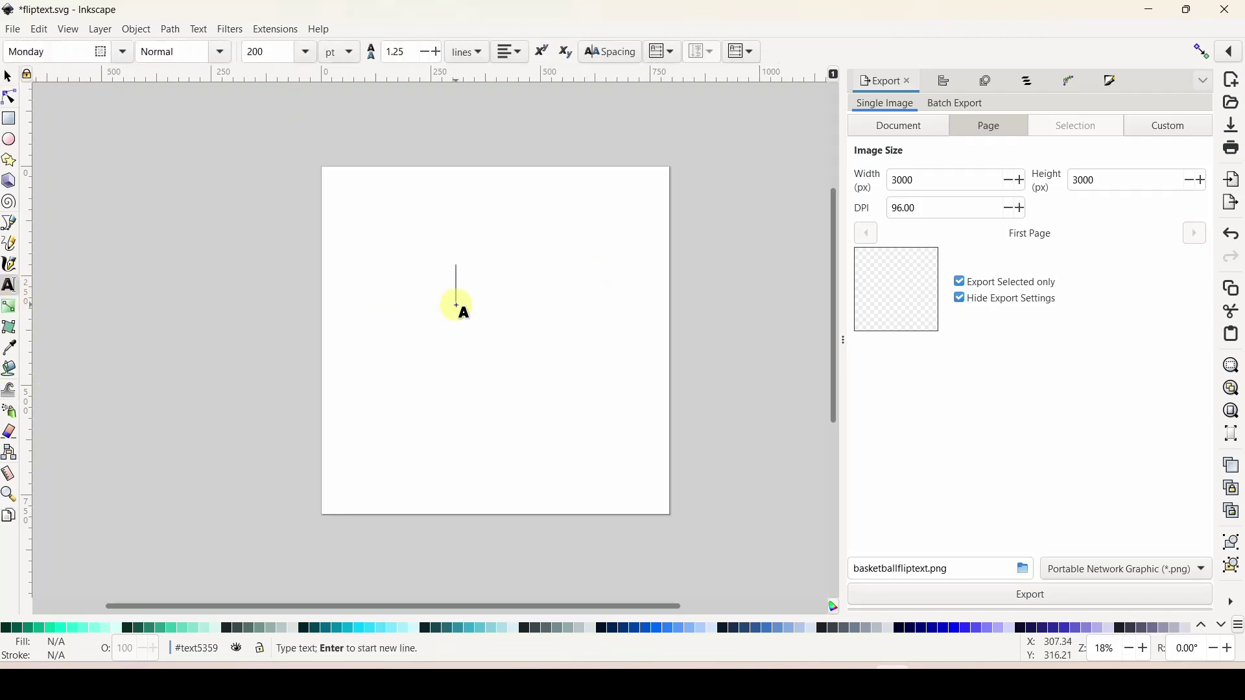
type("HOWDY")
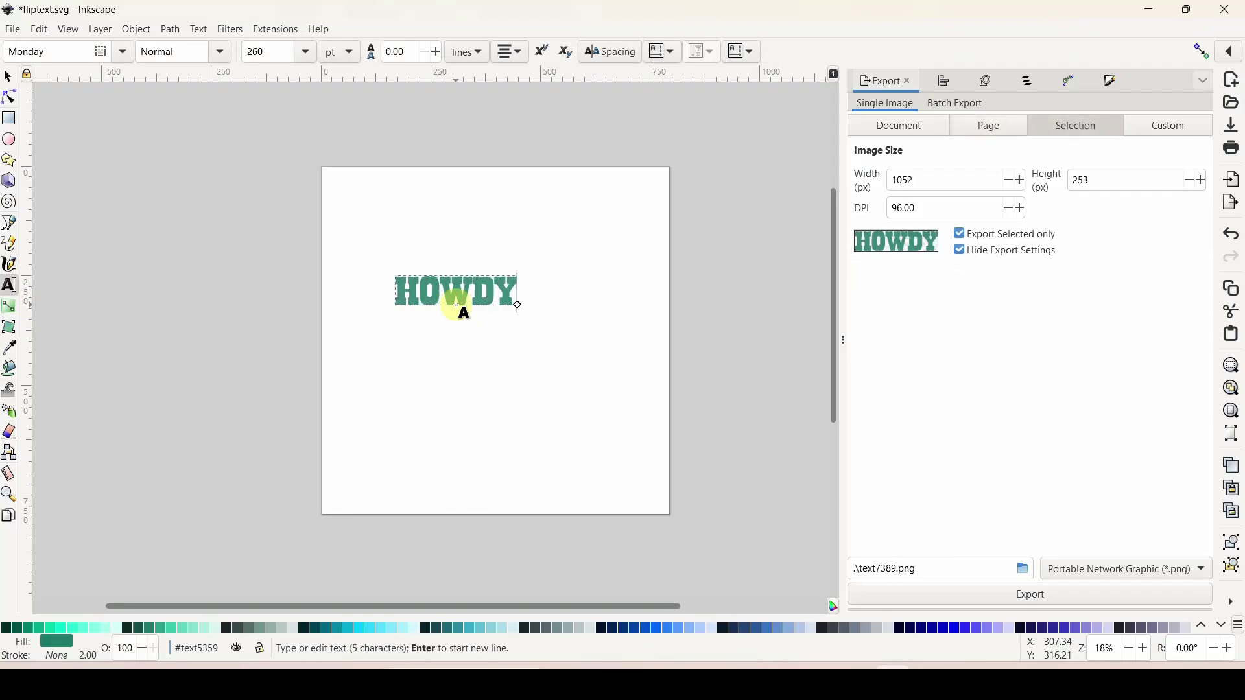
- Enlarge HOWDY to about 704 × 170 mm and move it to the page top
left_click(8, 76)
left_click_drag(524, 318, 674, 376)
left_click_drag(608, 340, 652, 271)
left_click_drag(571, 265, 570, 252)
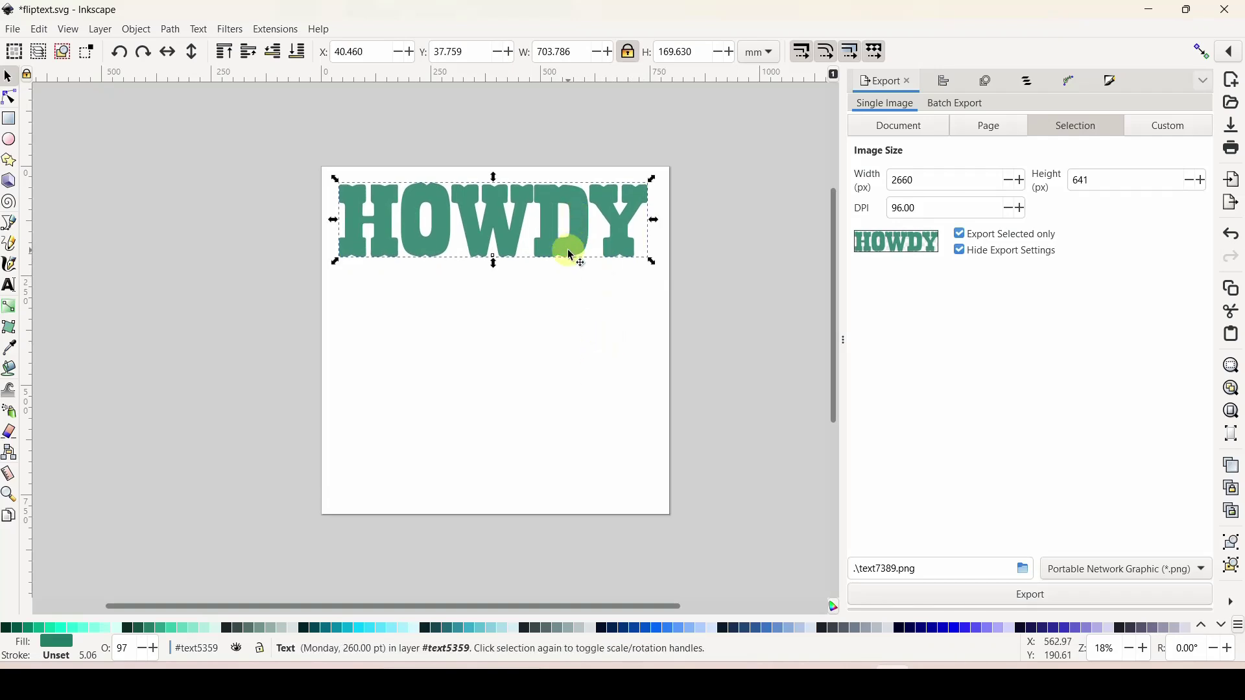
left_click(1115, 83)
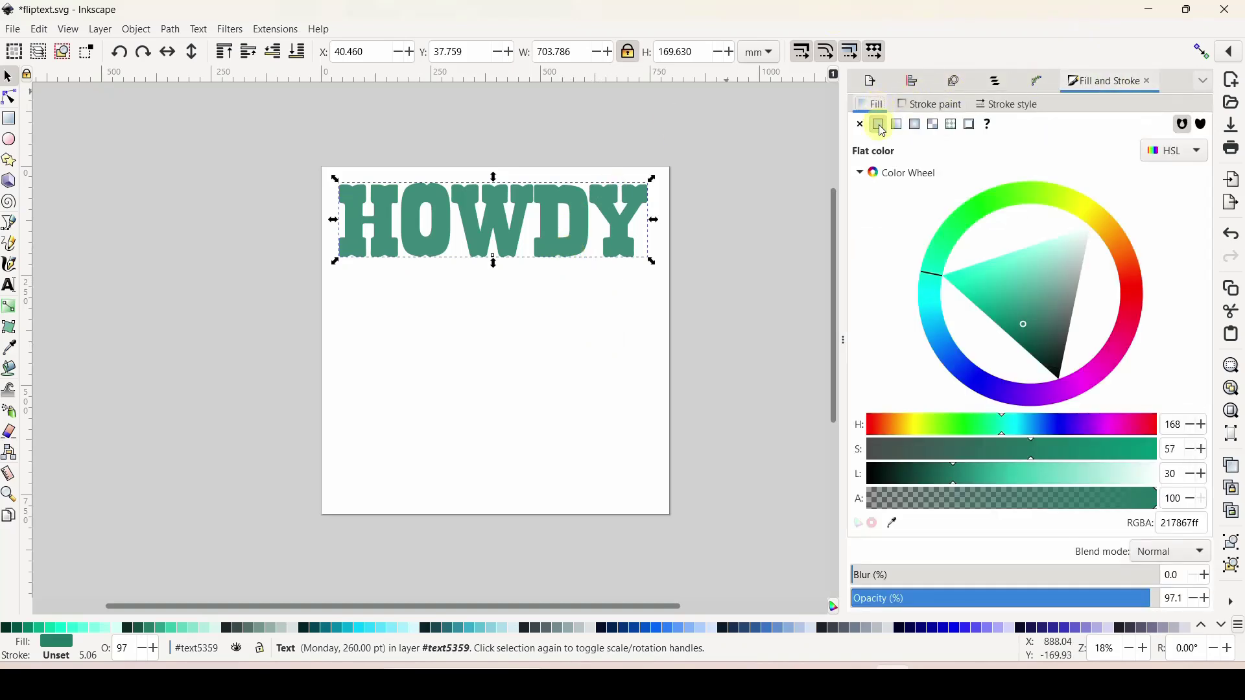
- Give HOWDY a linear gradient running straight from above to below the letters
left_click(898, 125)
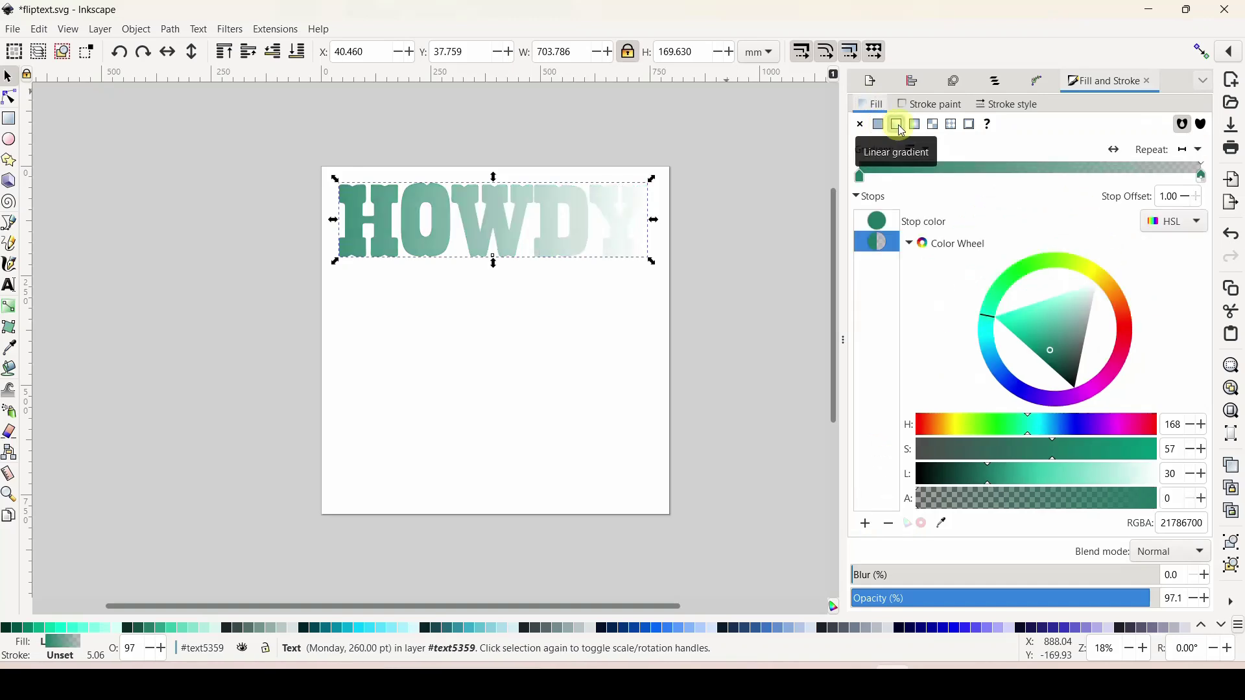
left_click(10, 312)
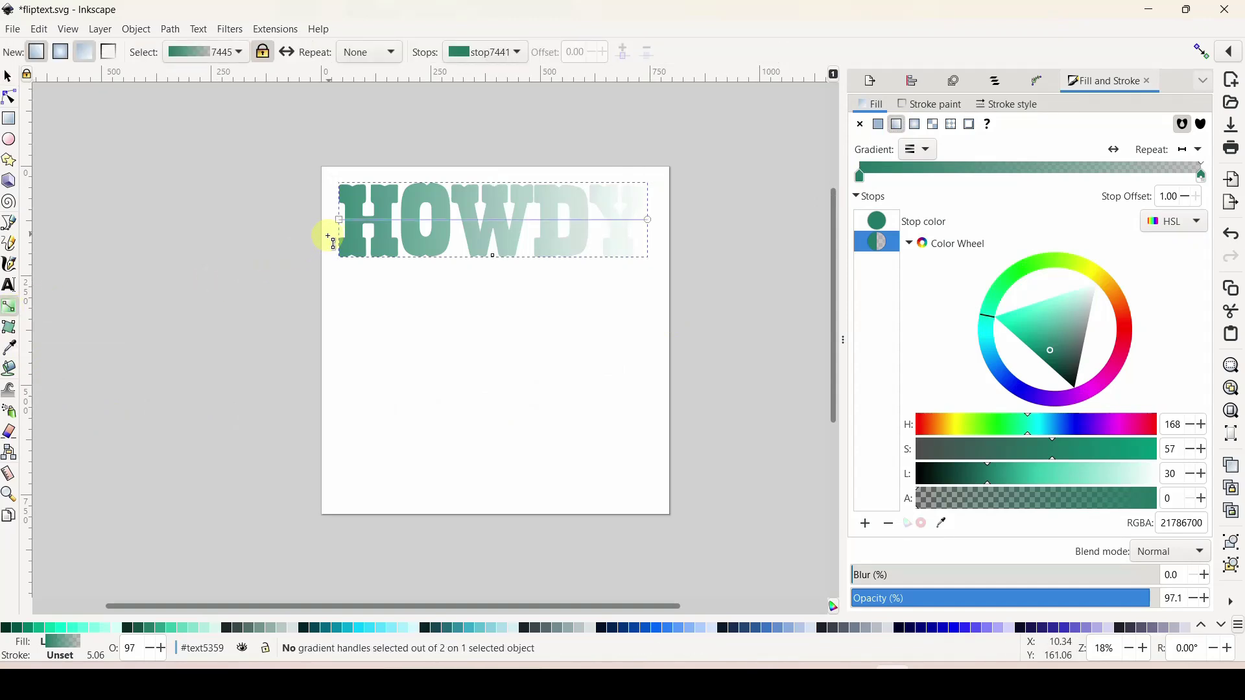
left_click_drag(339, 220, 483, 146)
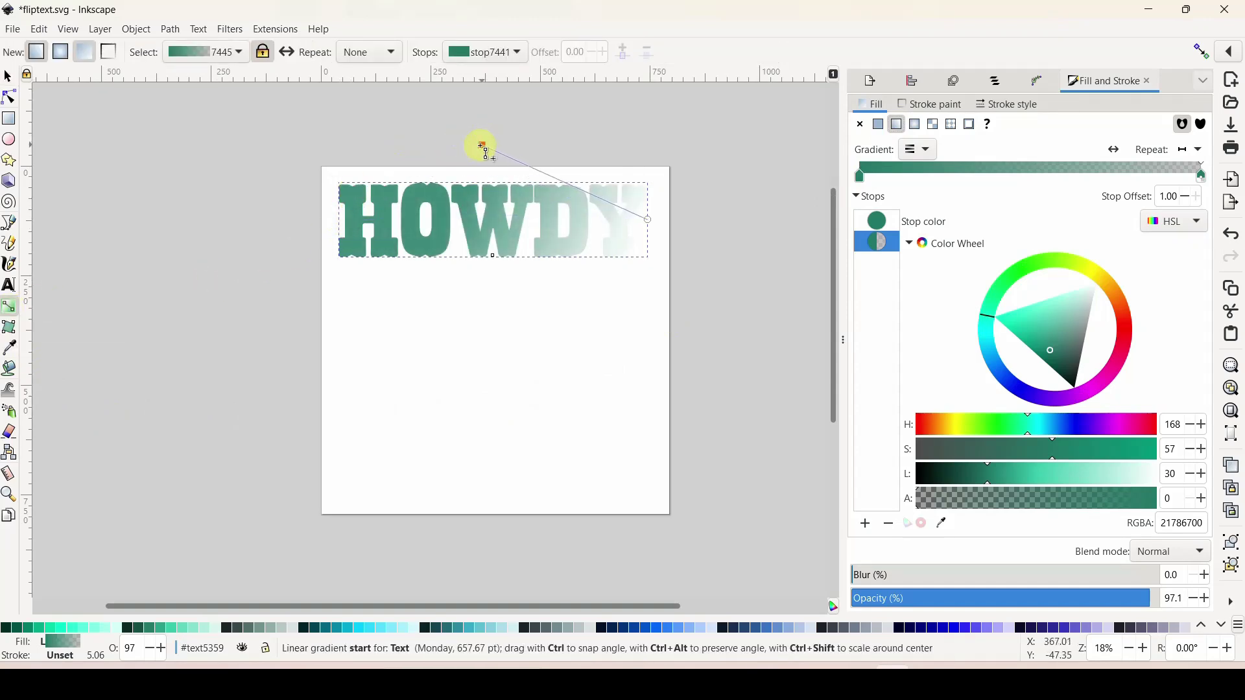
left_click_drag(648, 220, 486, 281)
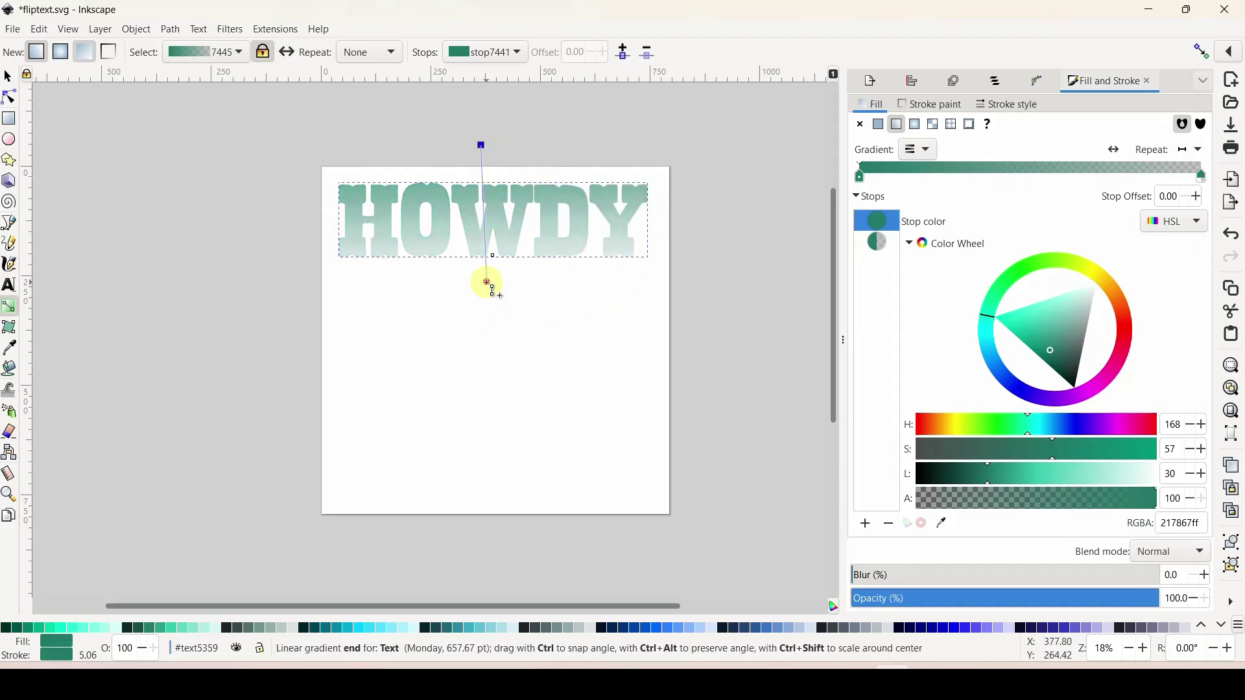
left_click_drag(479, 144, 488, 142)
- Slide the gradient stops so teal stays solid to 0.59, then fades to transparent
left_click_drag(861, 174, 1010, 173)
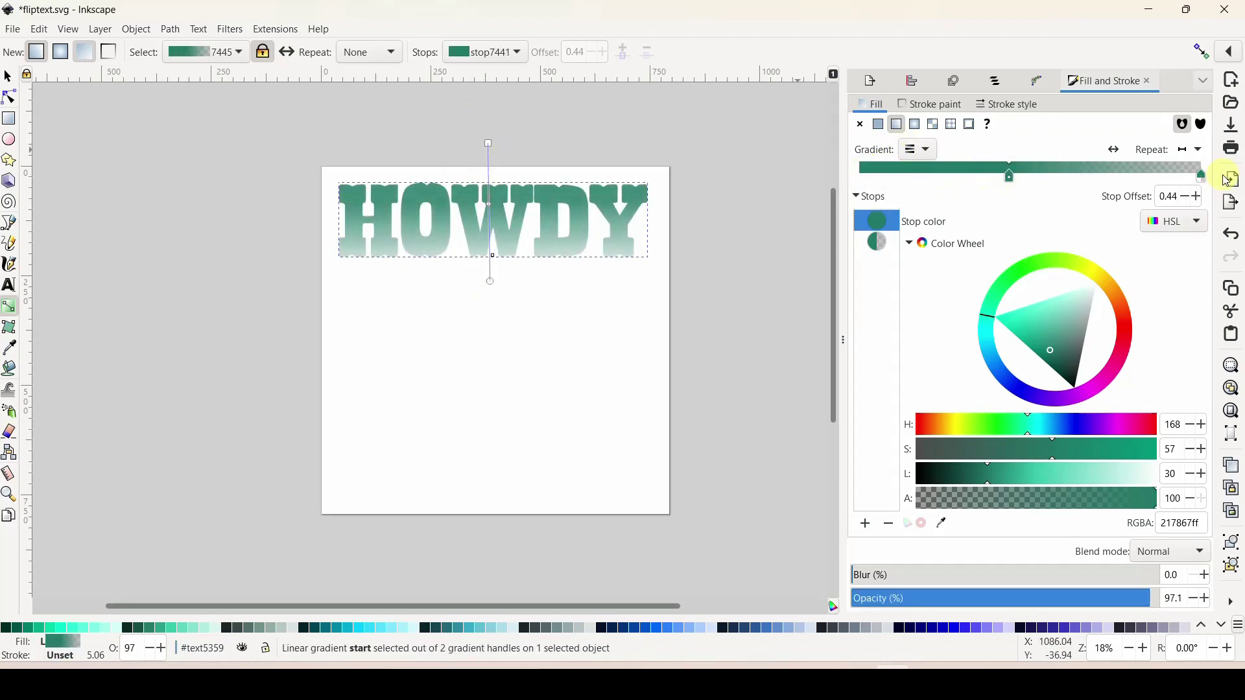
left_click_drag(1201, 176, 1126, 177)
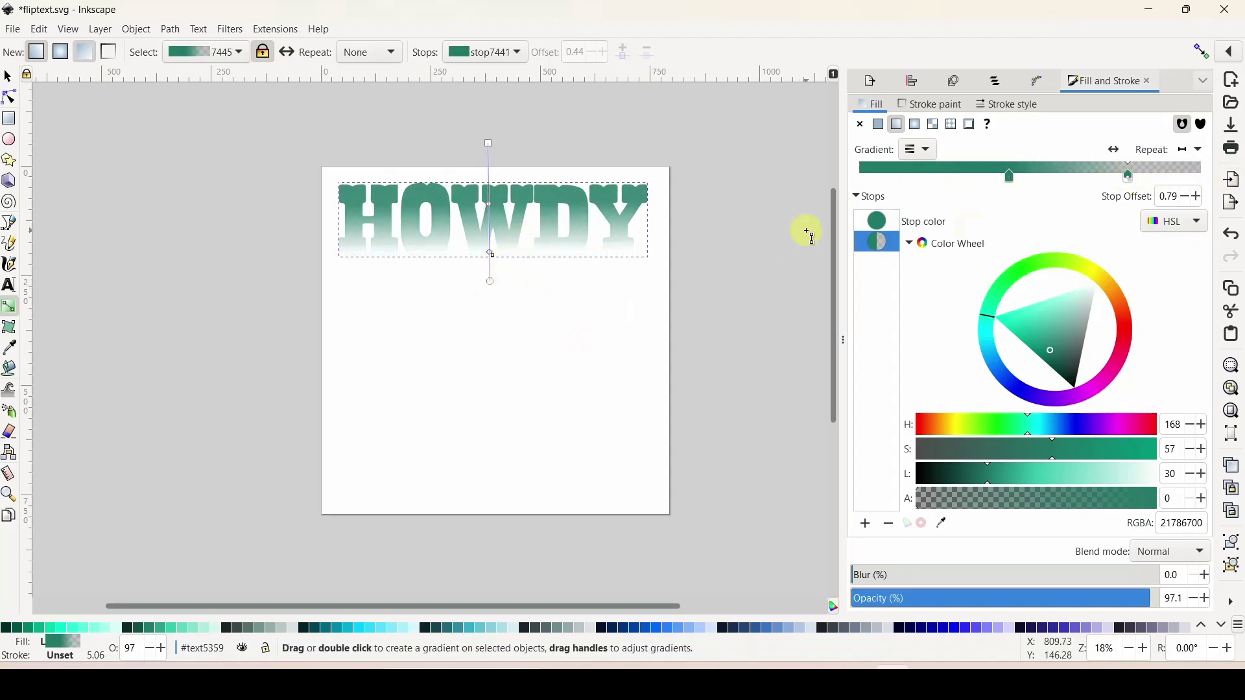
left_click_drag(1012, 178, 1059, 170)
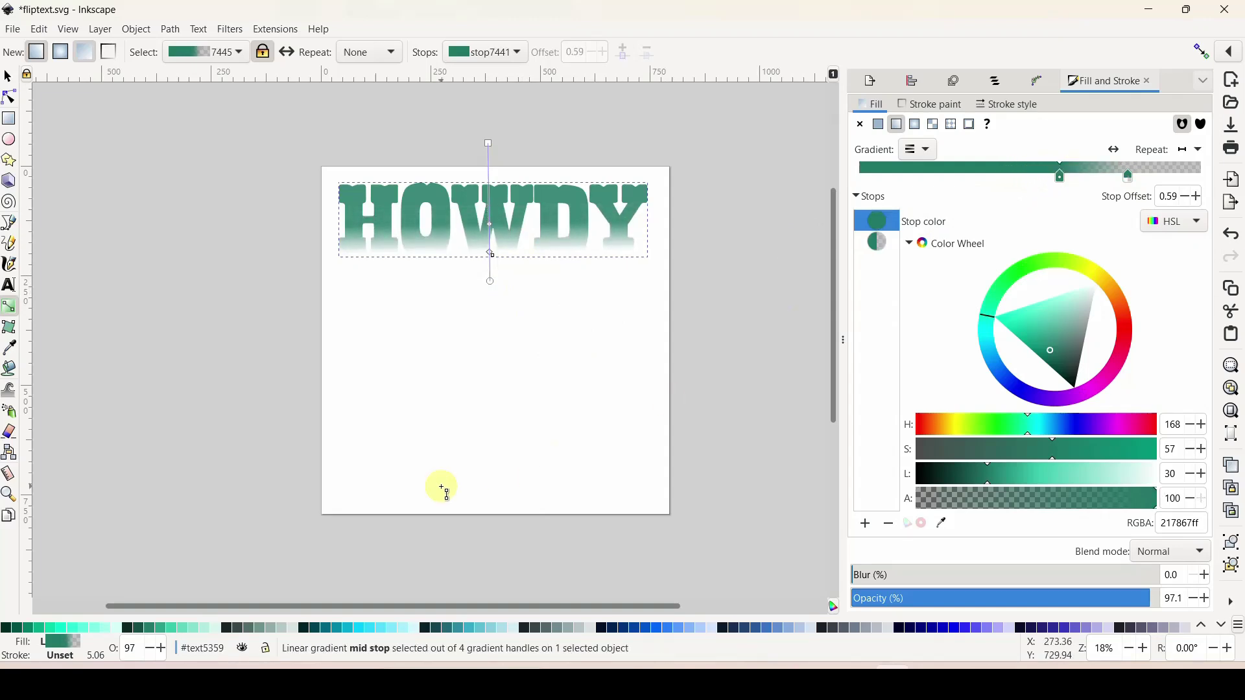
left_click(468, 436)
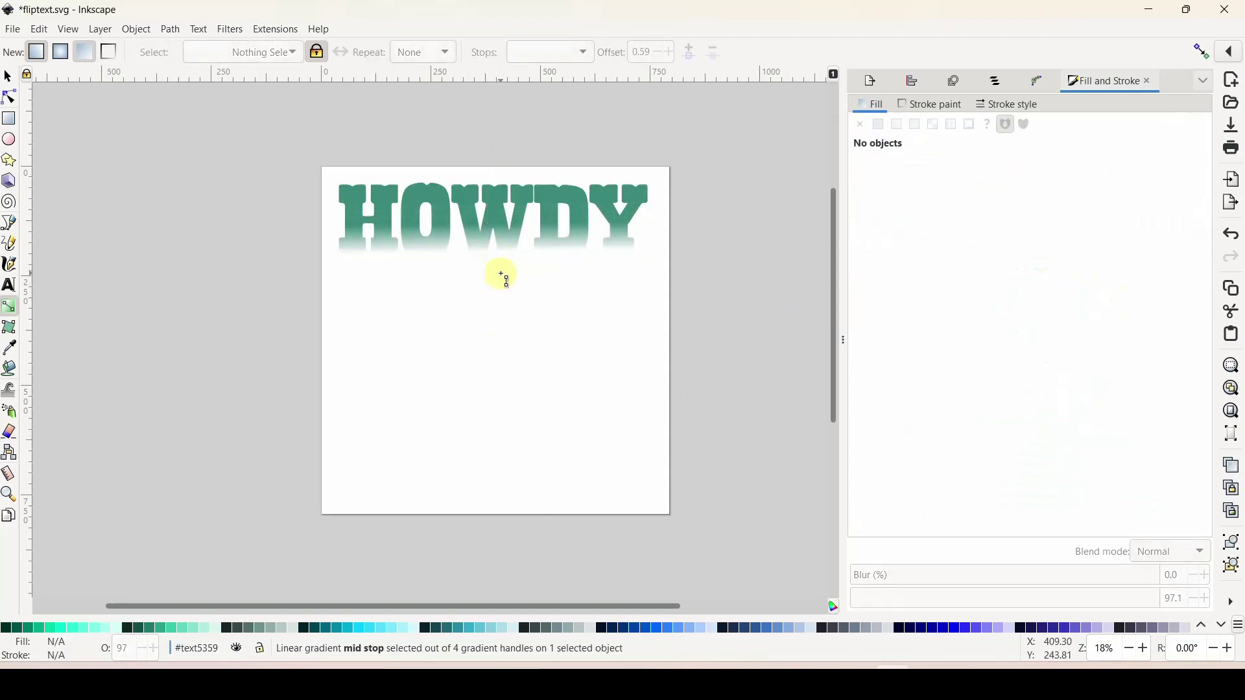
left_click(476, 211)
- Convert HOWDY to paths and select all five letter paths H, O, W, D, Y
left_click(7, 77)
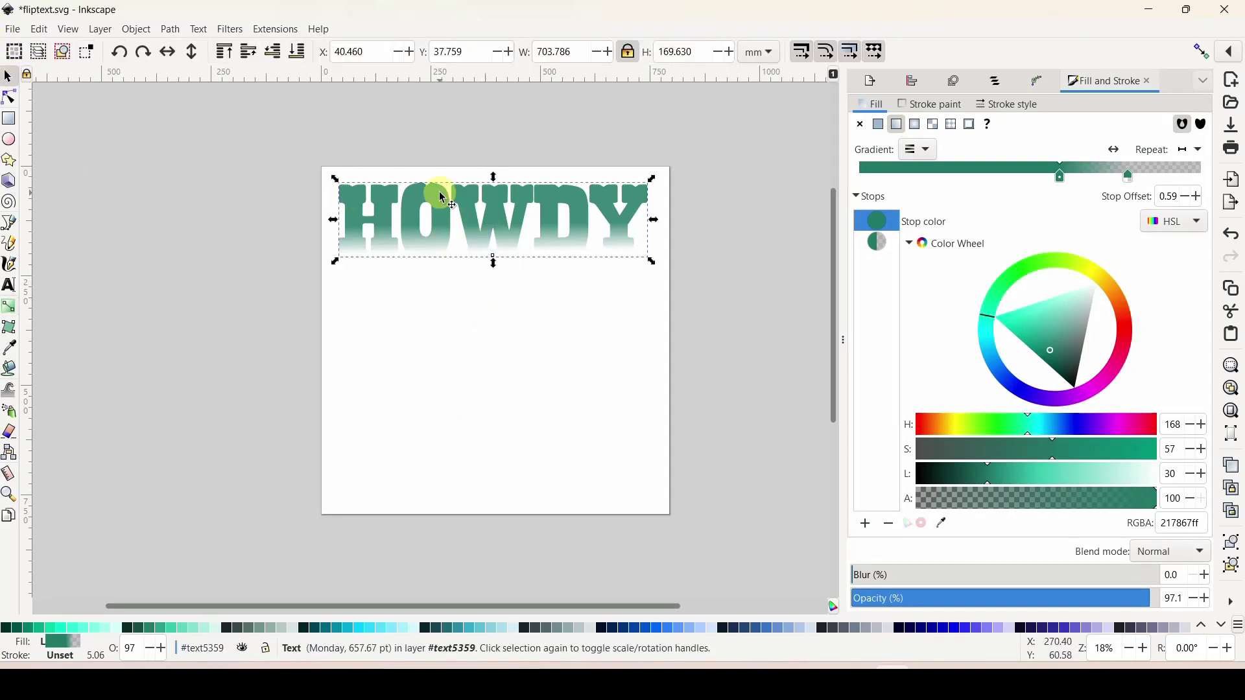
left_click(170, 30)
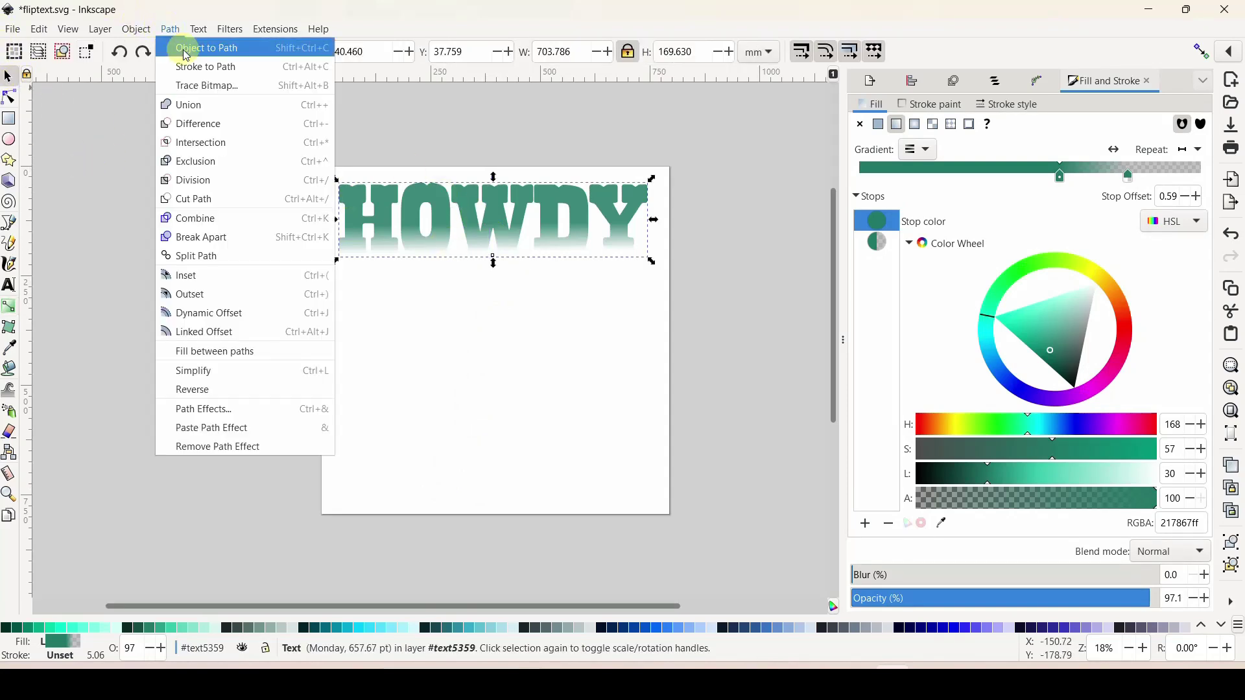
left_click(183, 45)
double_click(382, 237)
left_click(377, 235)
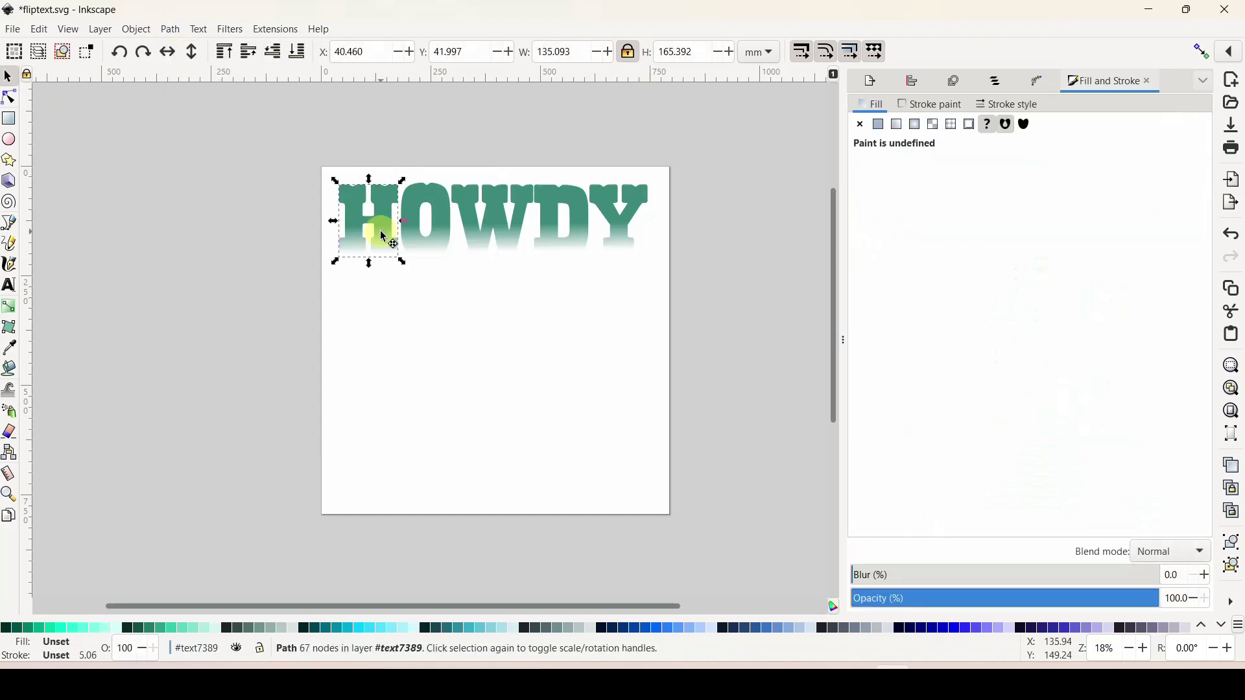
left_click(422, 242, "shift")
left_click(474, 243, "shift")
left_click(546, 238, "shift")
left_click(617, 240, "shift")
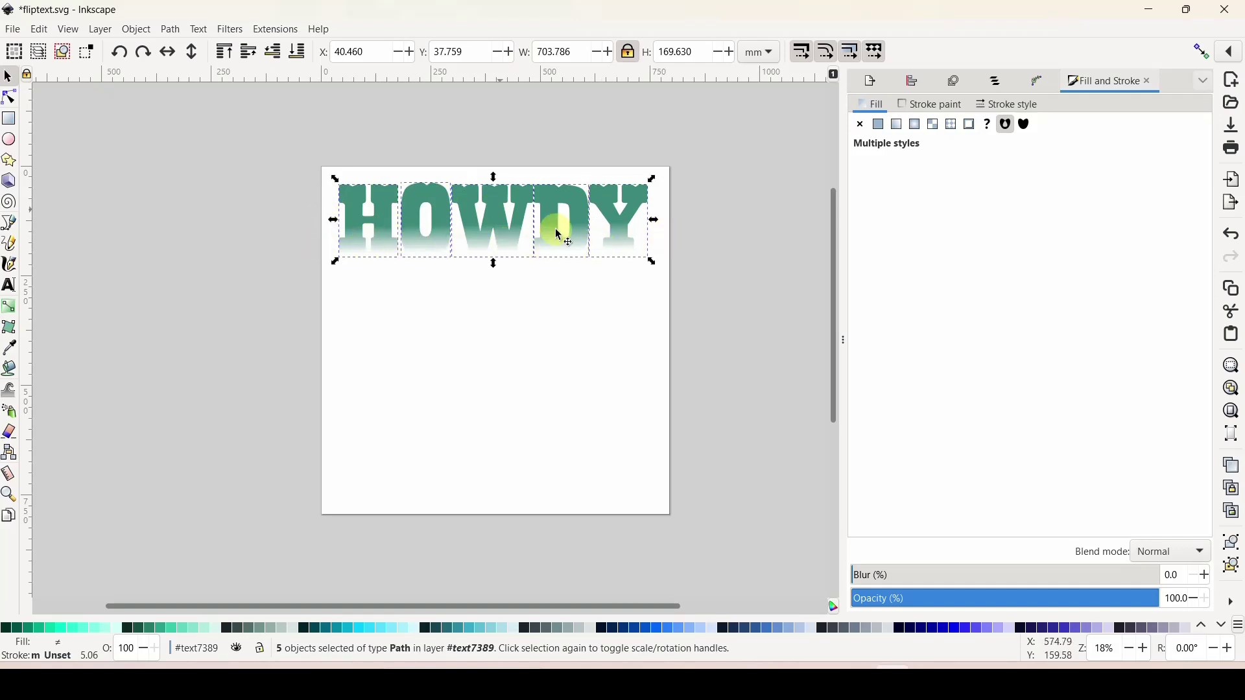
- Union the letters into one 248-node path and add a new path effect
left_click(169, 29)
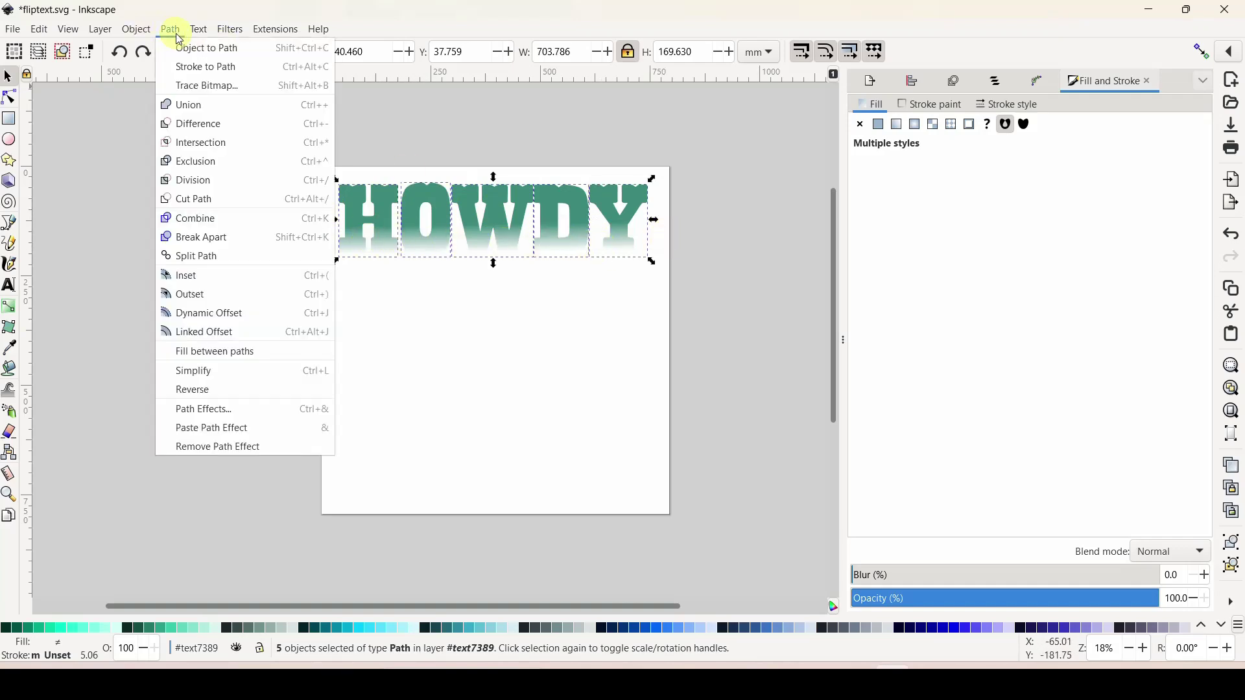
left_click(185, 105)
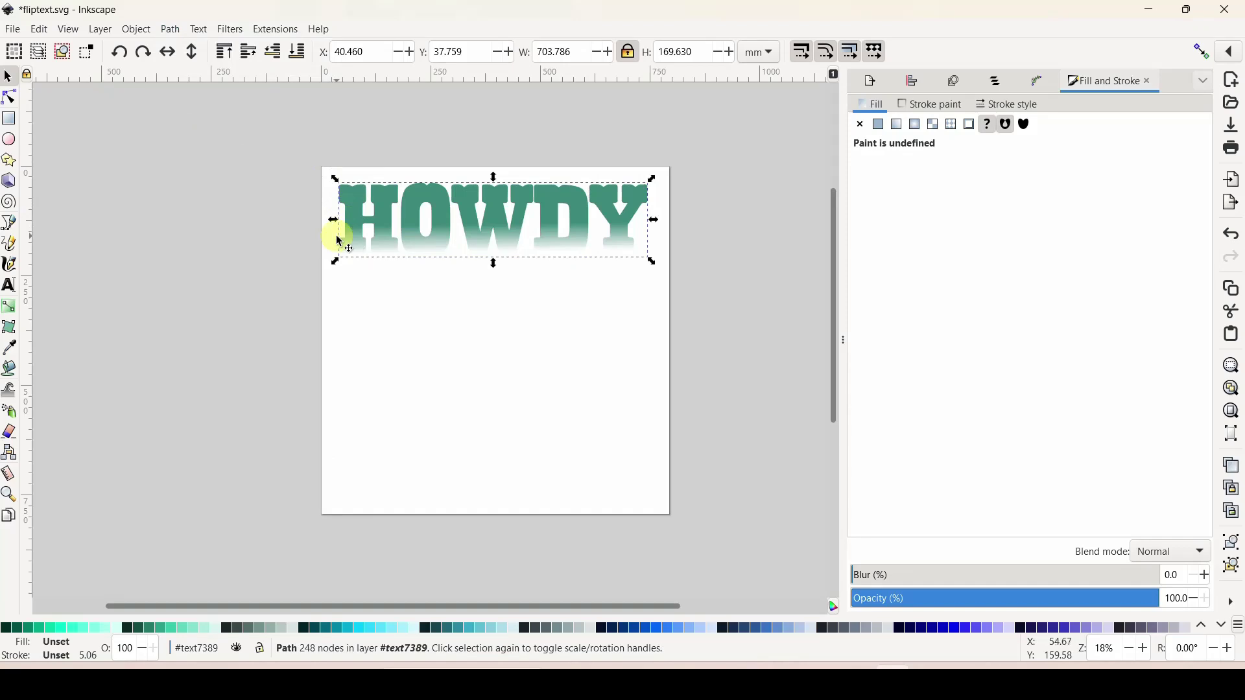
left_click(170, 29)
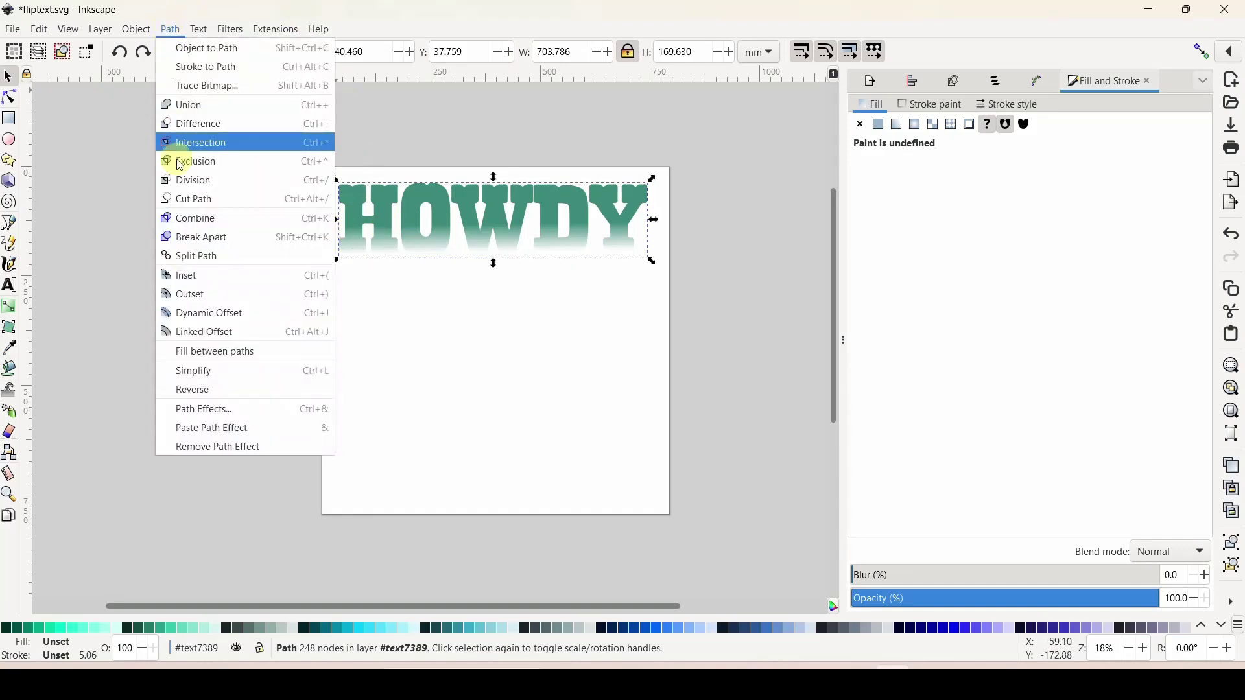
left_click(184, 409)
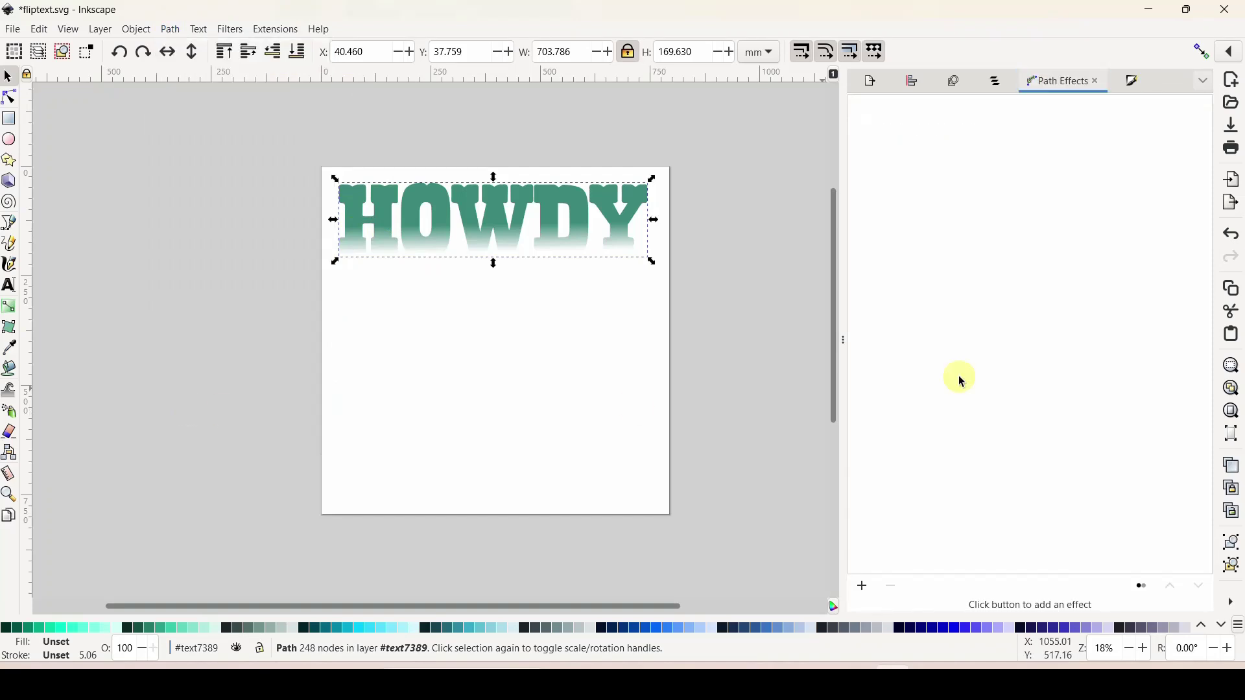
left_click(863, 589)
- Apply Perspective/Envelope to the HOWDY path with 'Mirror movements in vertical' ticked
left_click(769, 464)
left_click(778, 460)
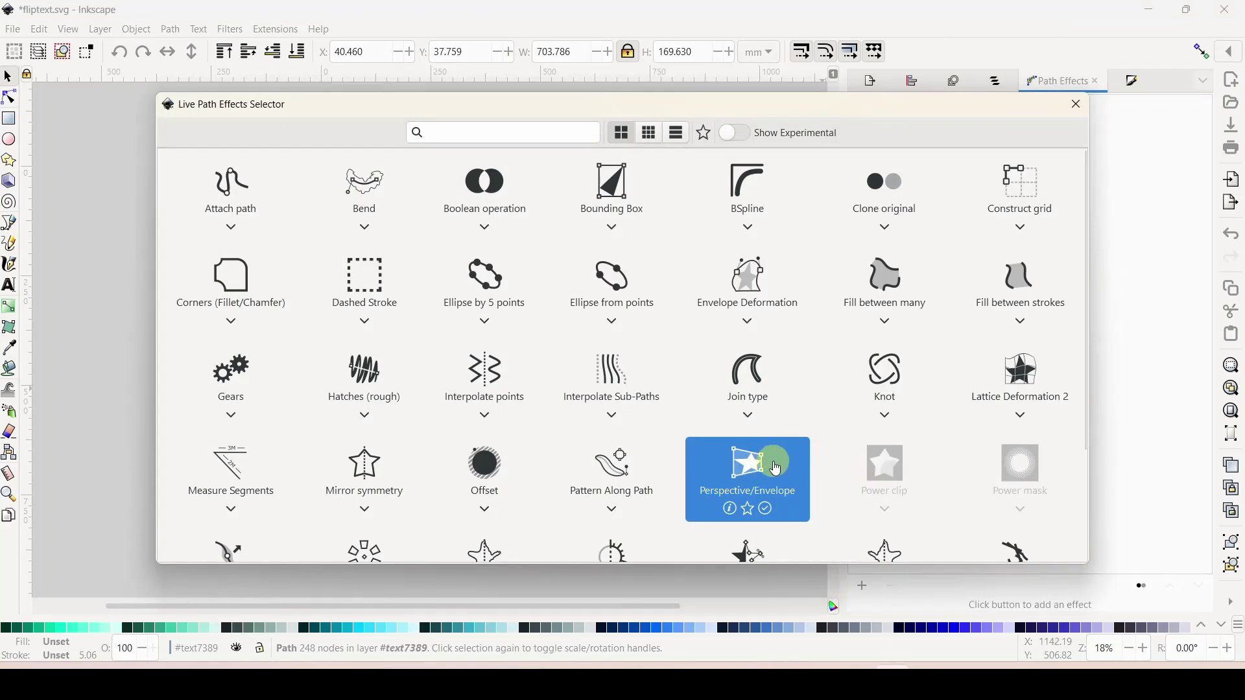
left_click(776, 467)
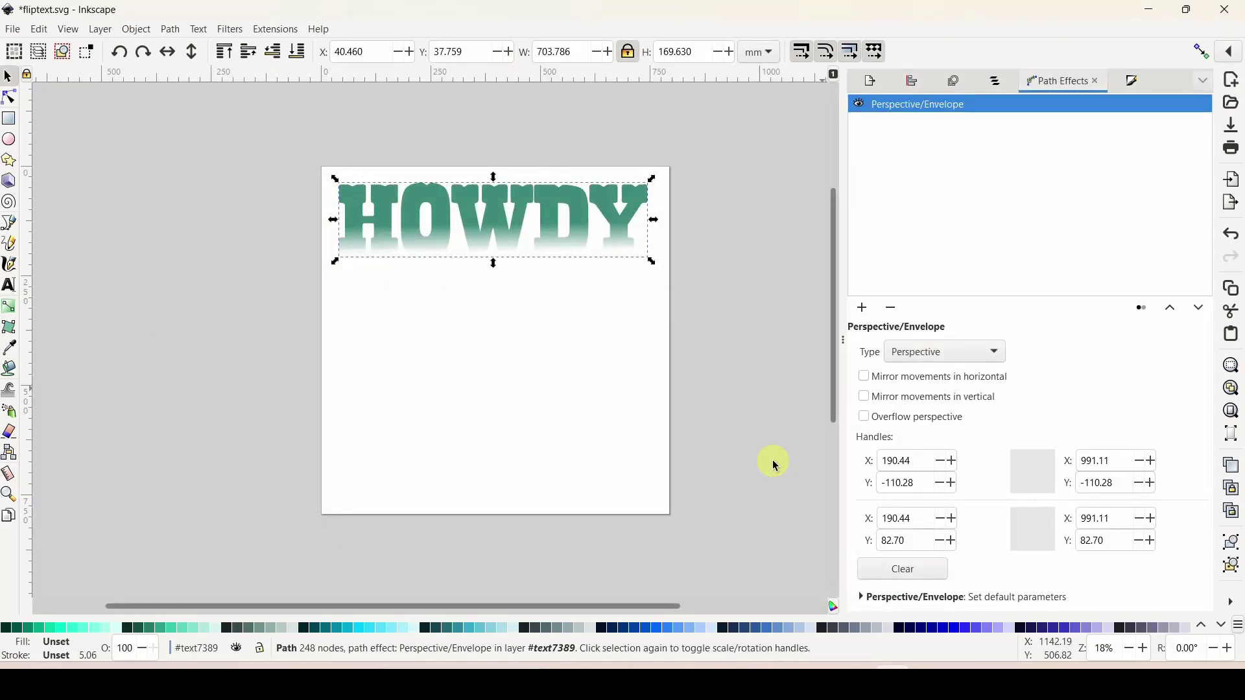
left_click(865, 398)
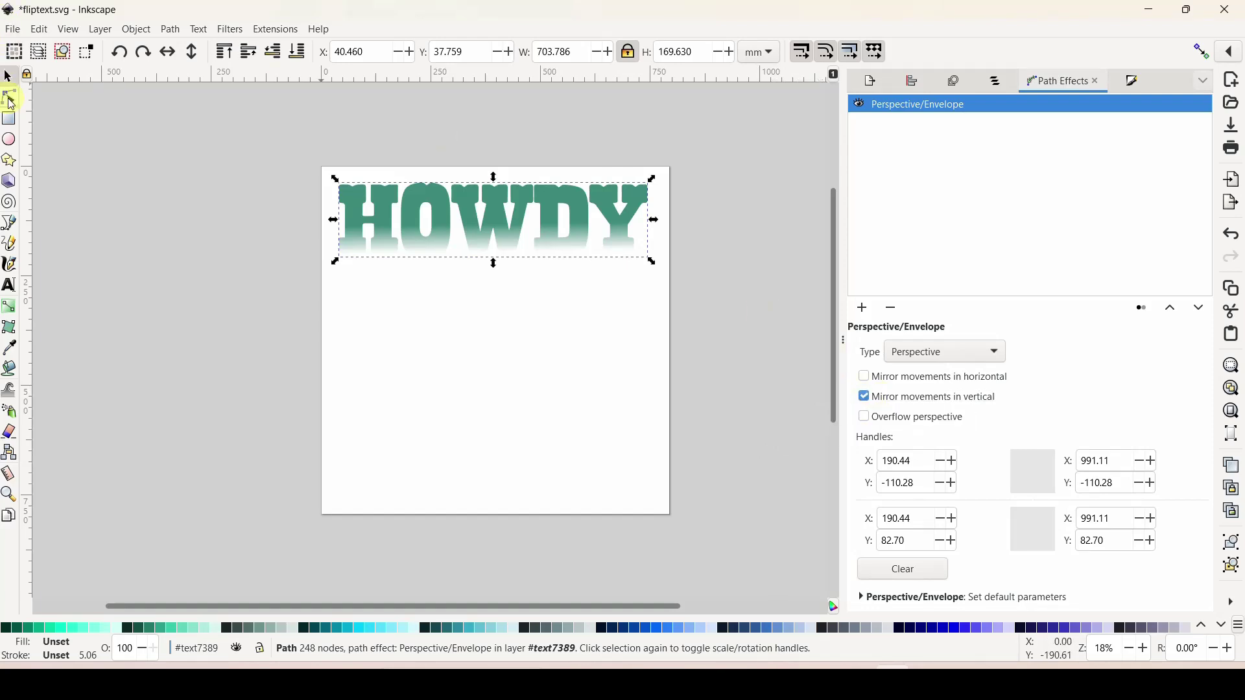
- Taper HOWDY by pulling its bottom-left envelope corner inward, duplicating the path twice
left_click(9, 99)
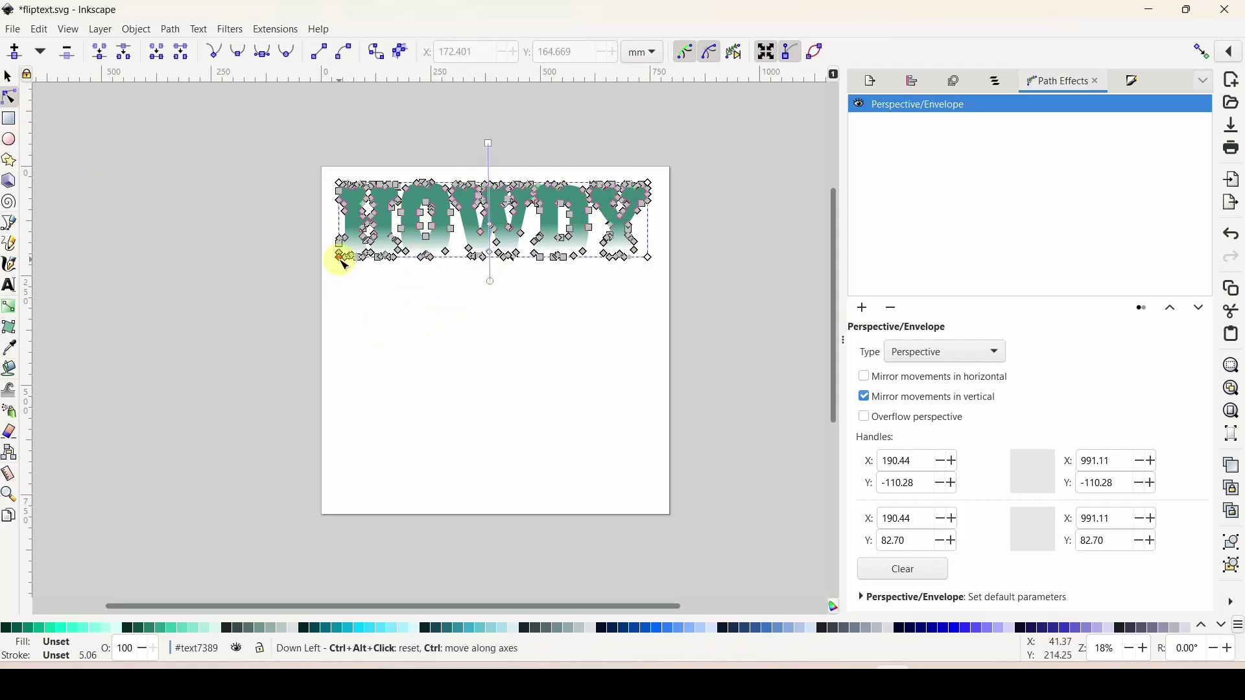
left_click_drag(344, 261, 359, 263)
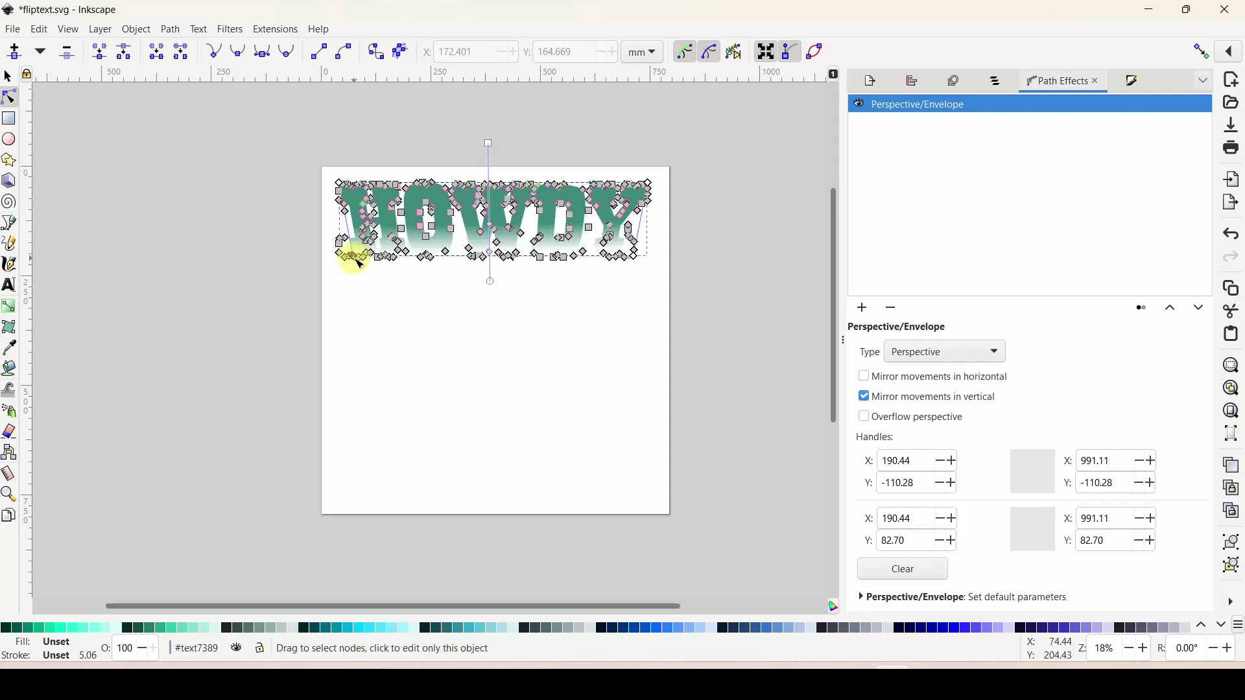
right_click(447, 212)
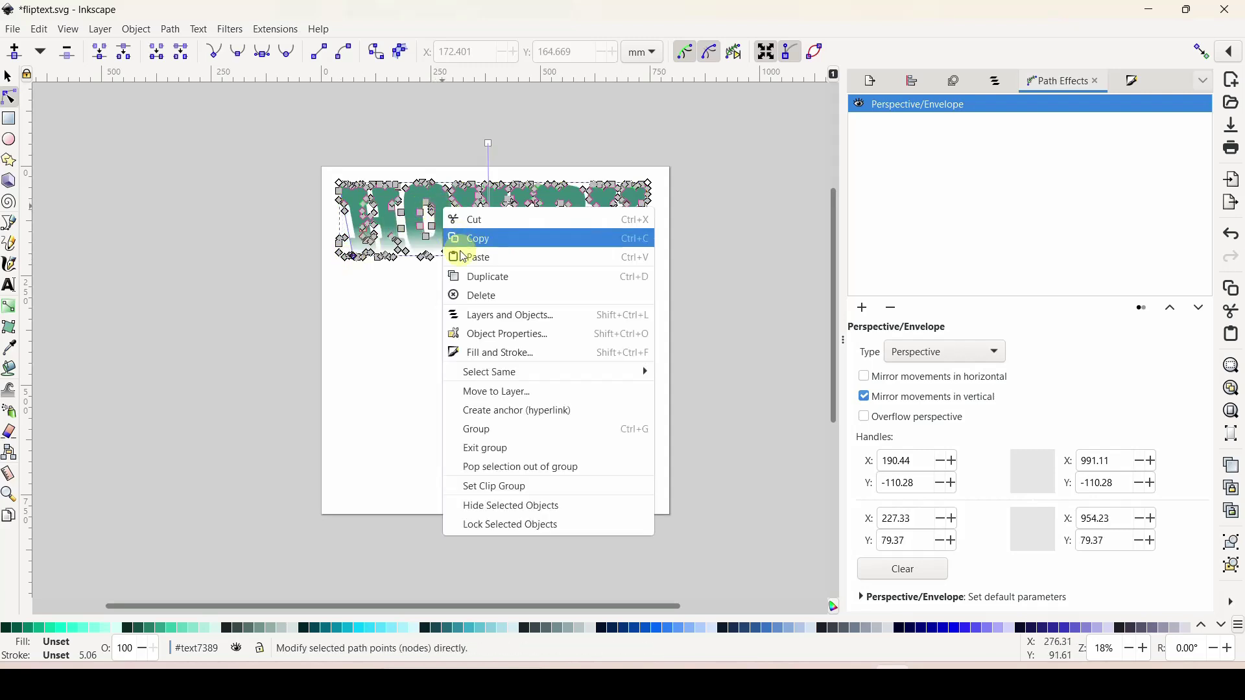
left_click(474, 277)
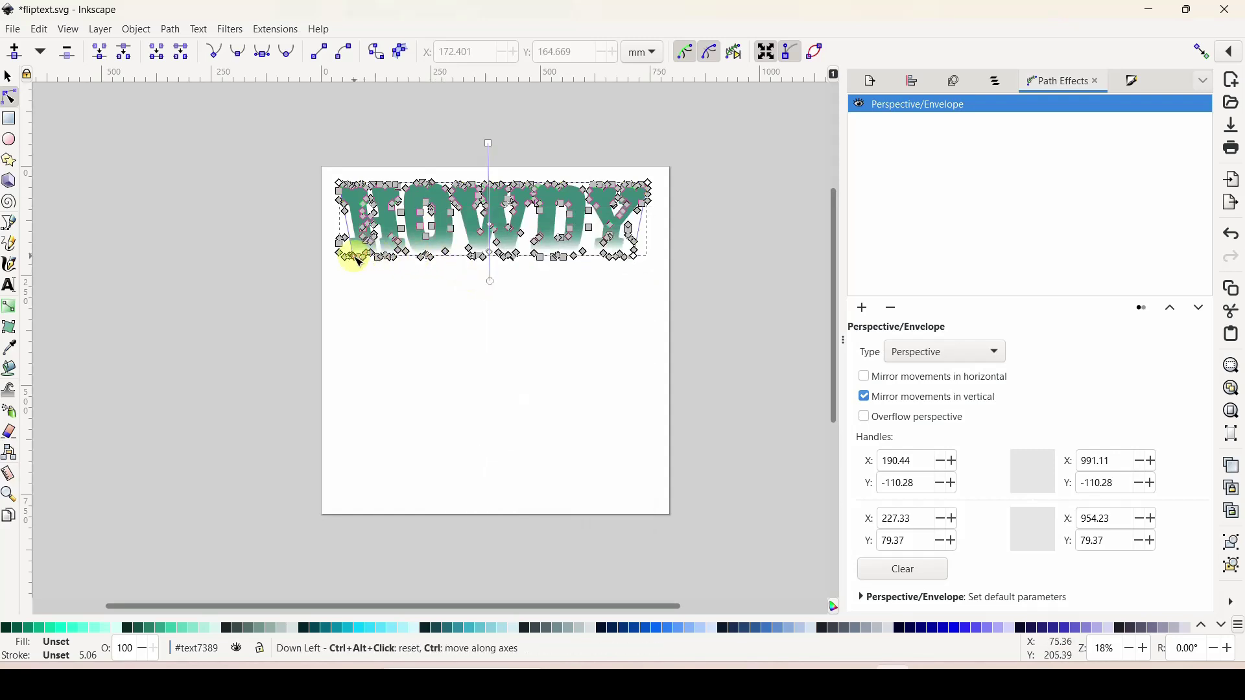
left_click_drag(357, 261, 417, 201)
right_click(417, 201)
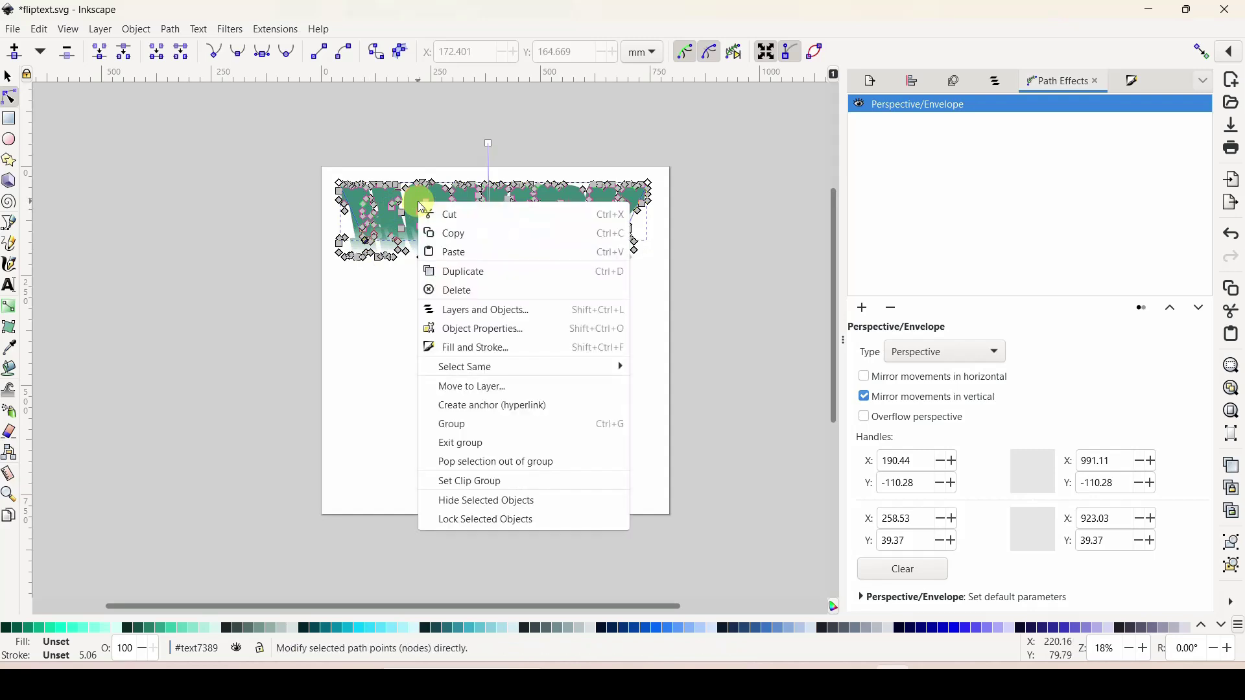
left_click(448, 270)
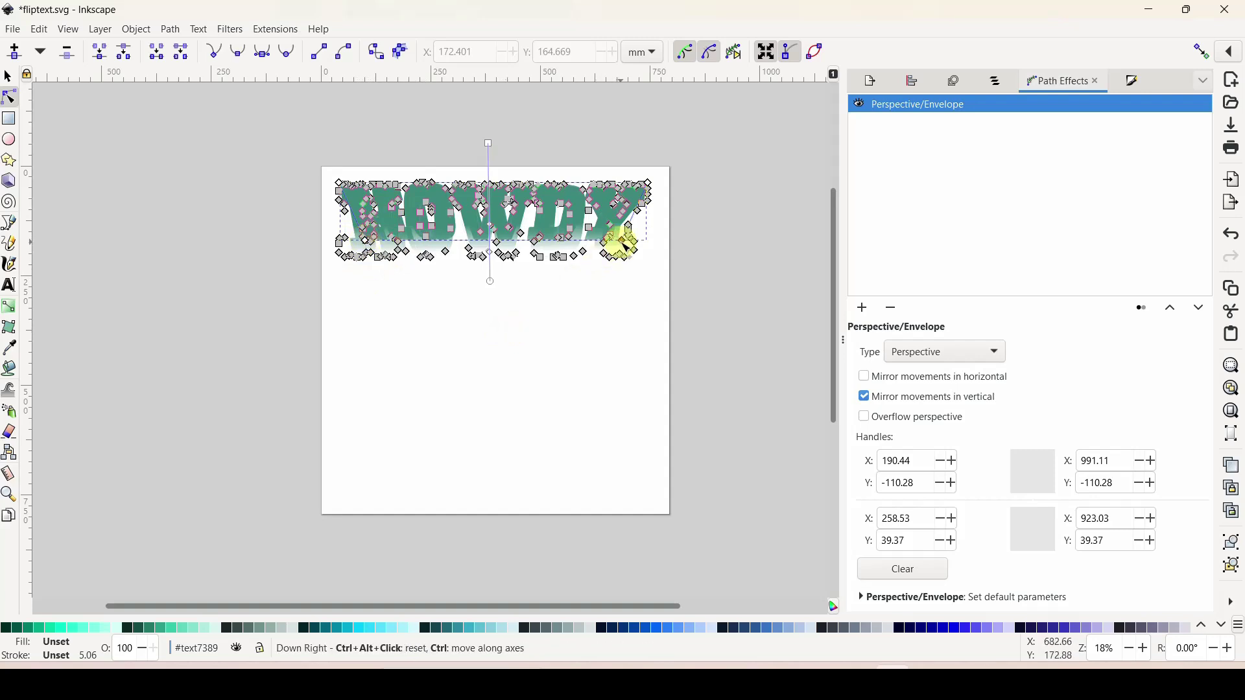
- Duplicate once more and raise the bottom corners to X 310.64 / 870.92, Y -22.04
left_click_drag(617, 248, 618, 238)
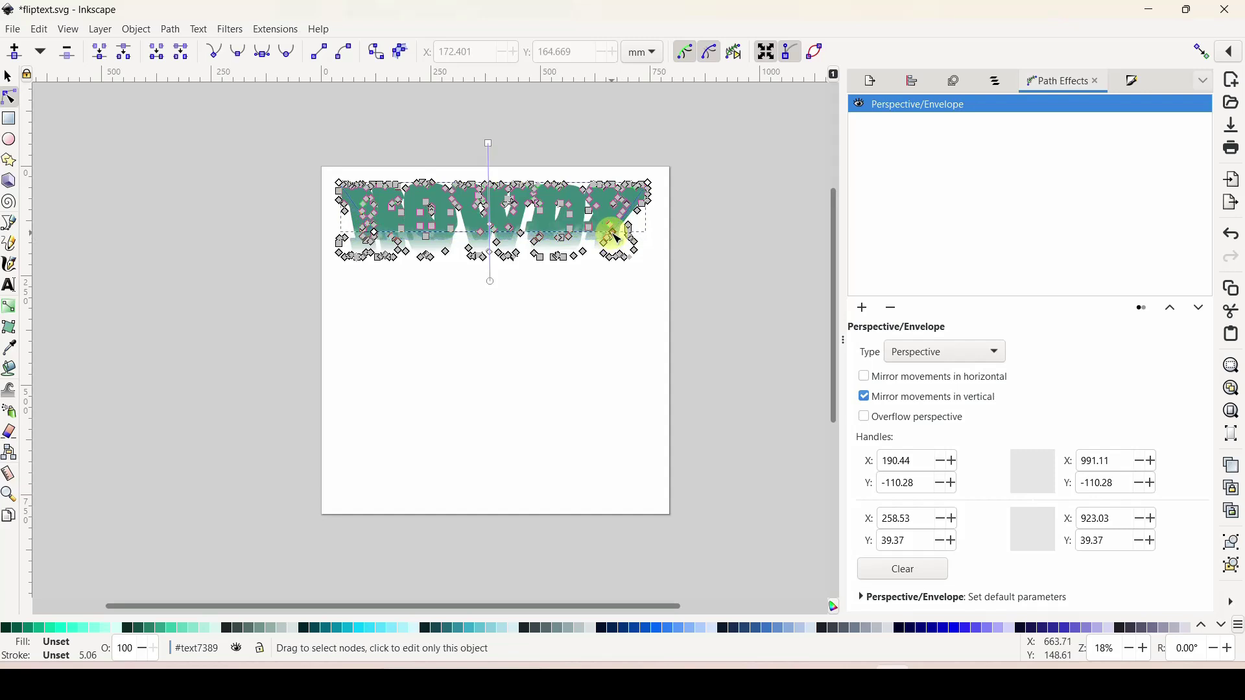
right_click(575, 203)
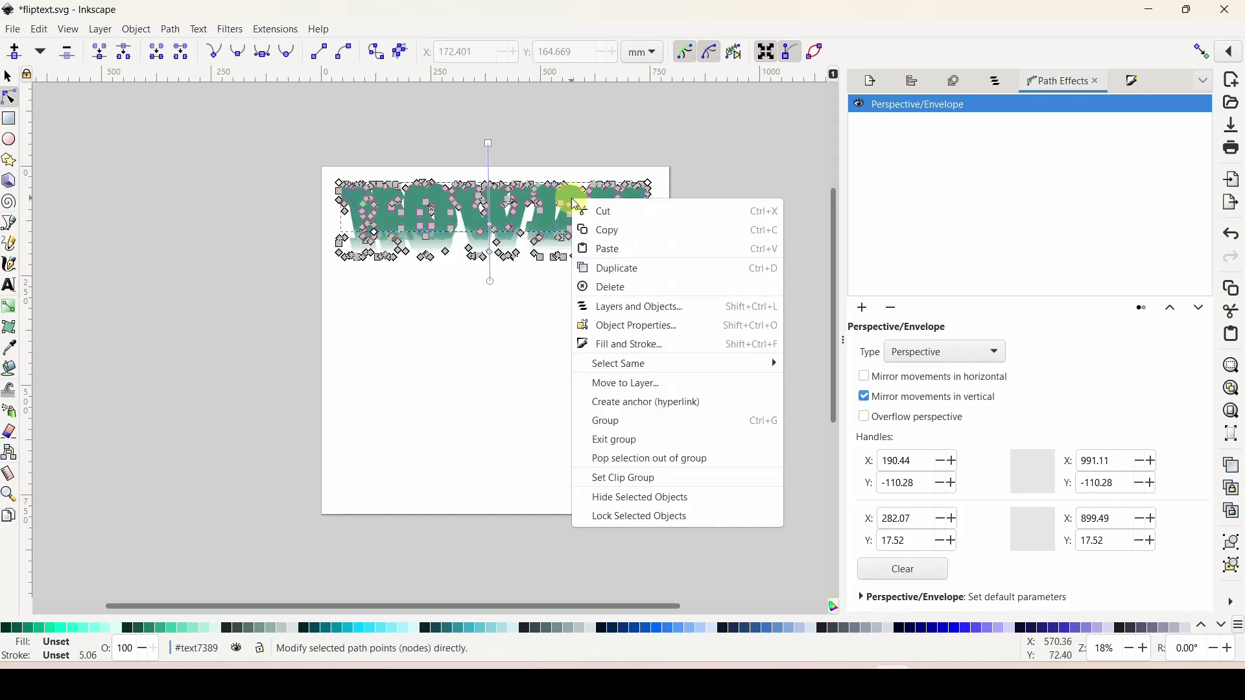
left_click(609, 268)
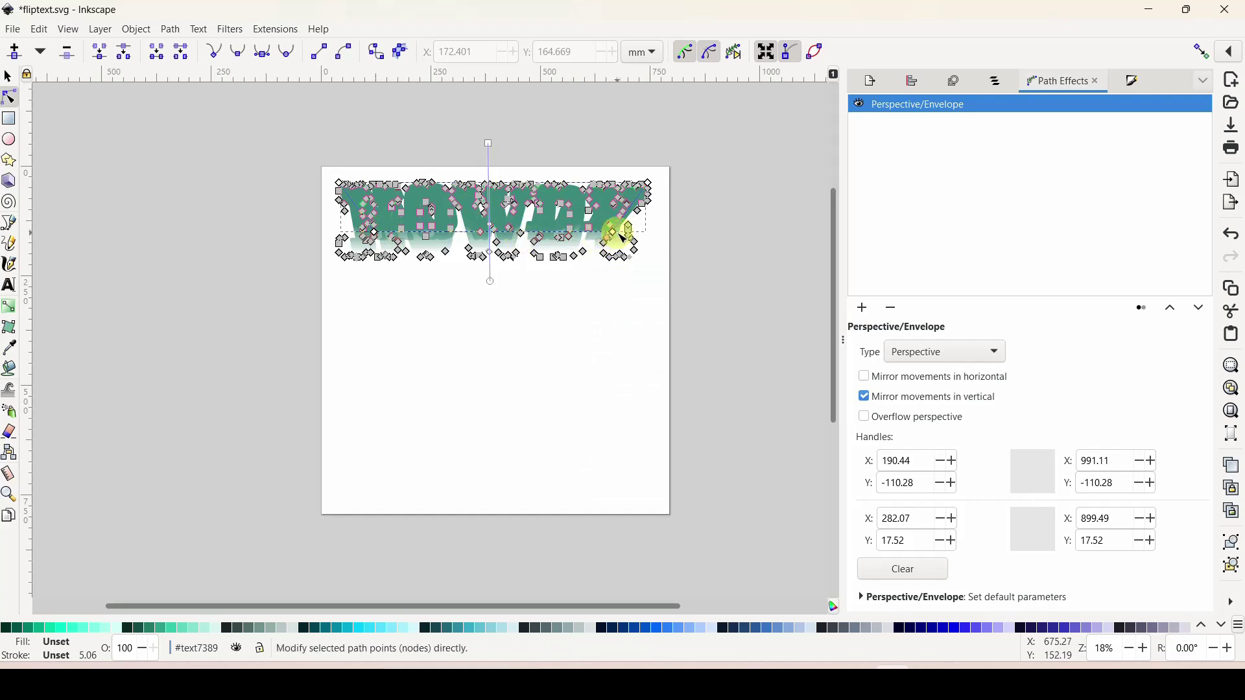
left_click_drag(608, 228, 601, 216)
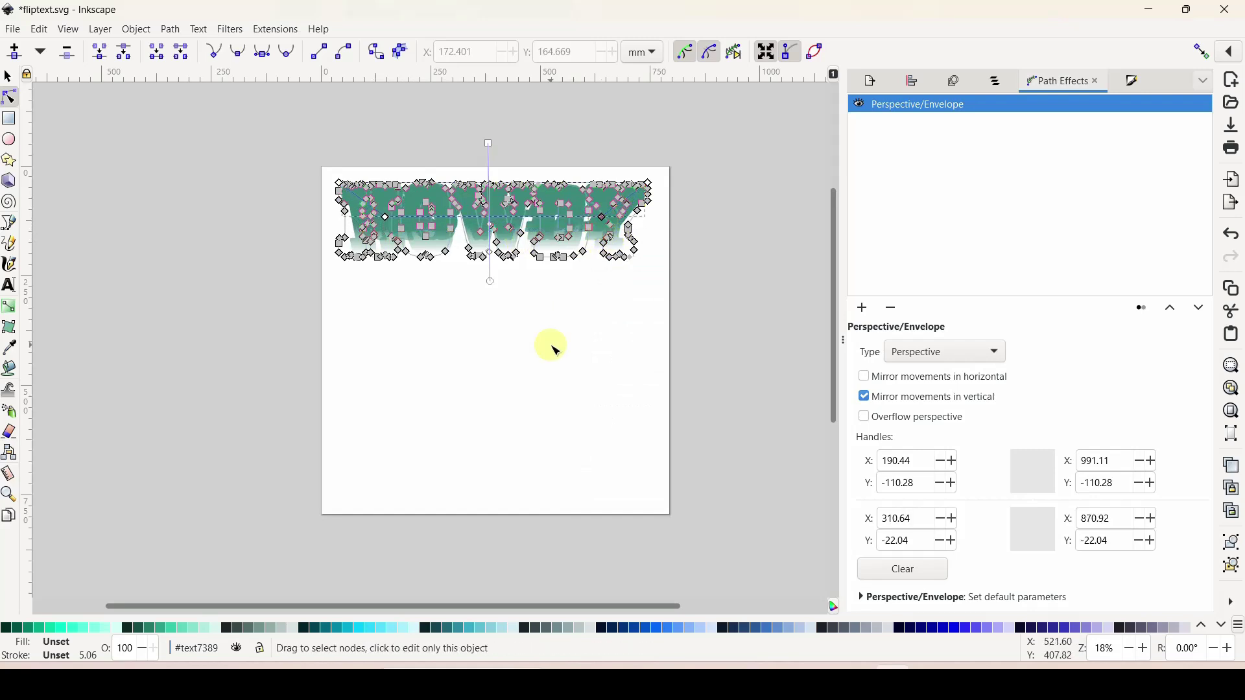
left_click(9, 80)
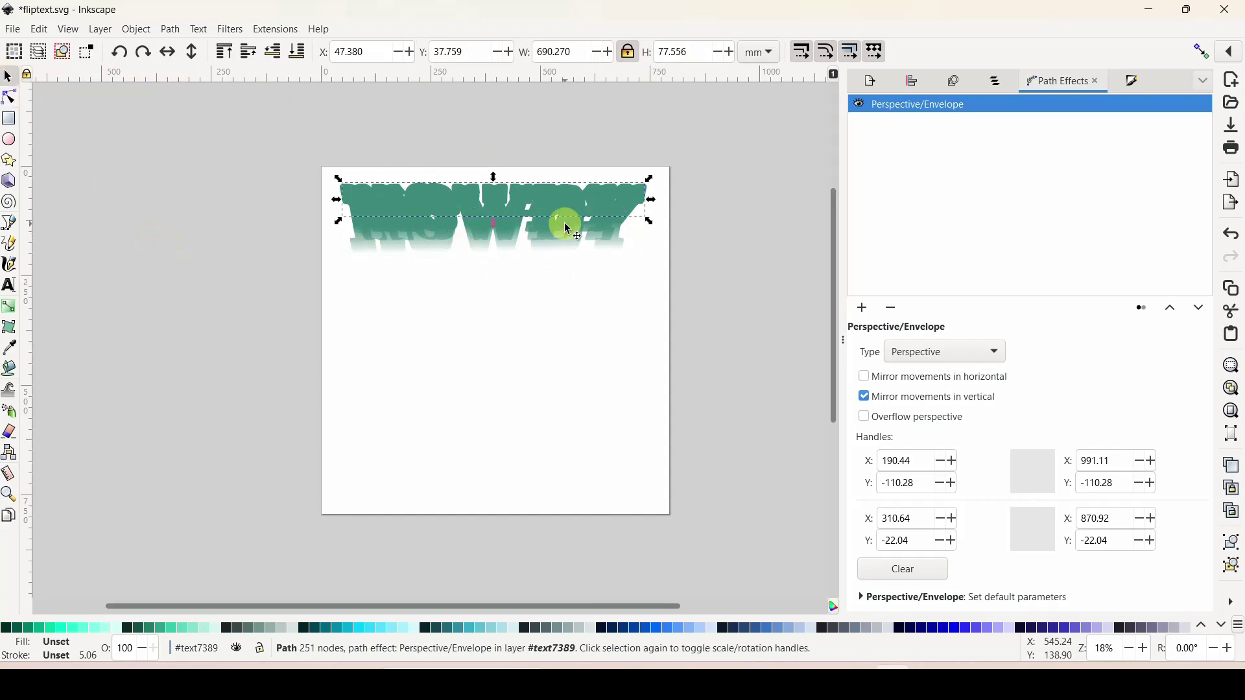
- Stack the warped HOWDY and its copies into an overlapping 707 × 406 mm column and select all four
left_click_drag(500, 195, 496, 374)
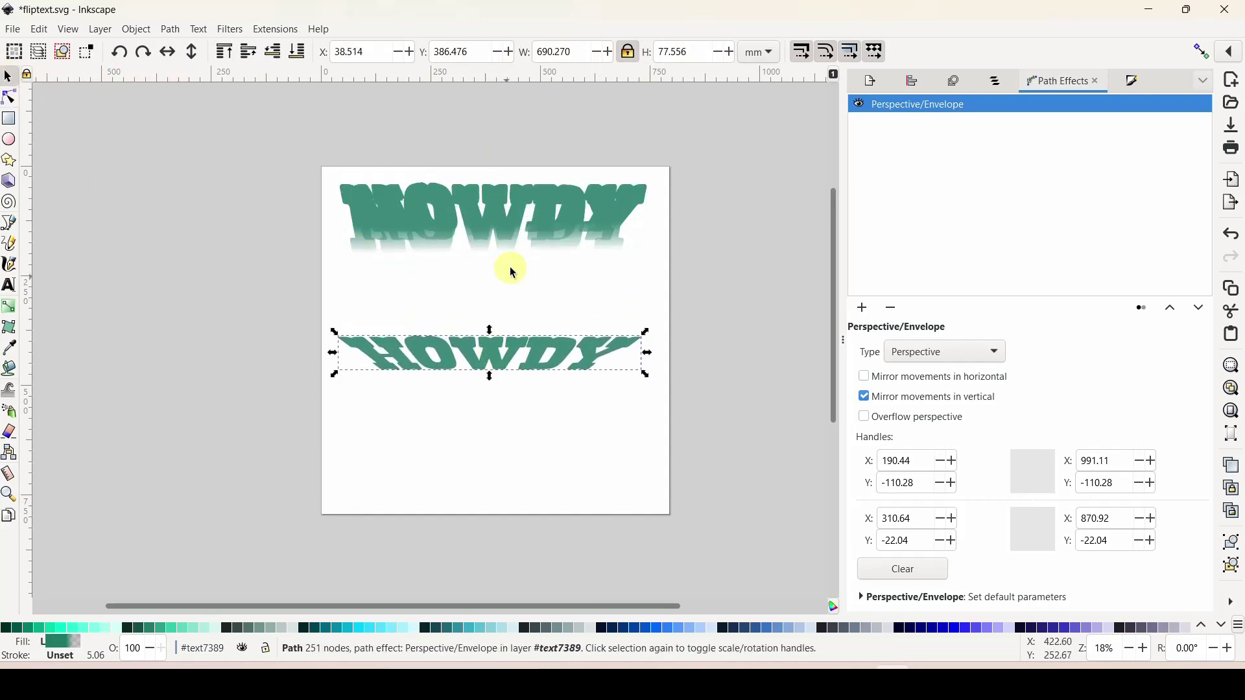
left_click(550, 241)
left_click_drag(550, 241, 547, 316)
mouse_move(550, 204)
left_mouse_down()
mouse_move(553, 270)
mouse_move(562, 203)
left_mouse_up()
left_click_drag(304, 144, 761, 450)
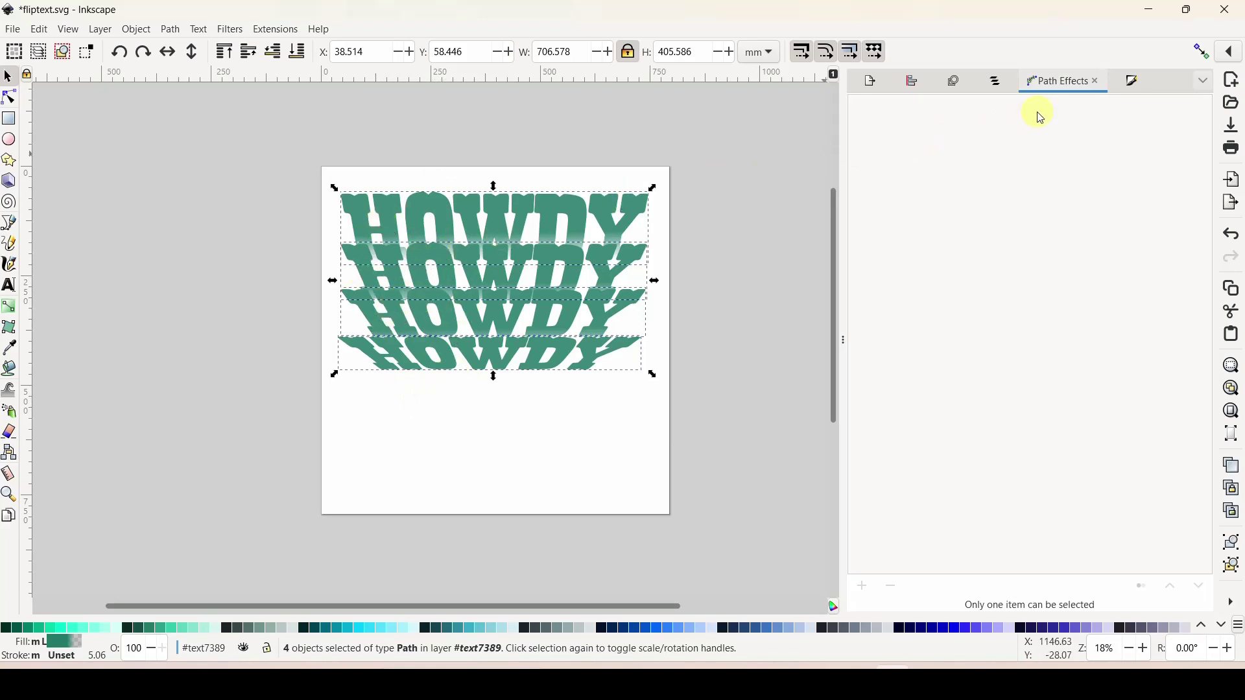
- Centre the four HOWDY copies on a vertical axis with Align and Distribute
left_click(913, 81)
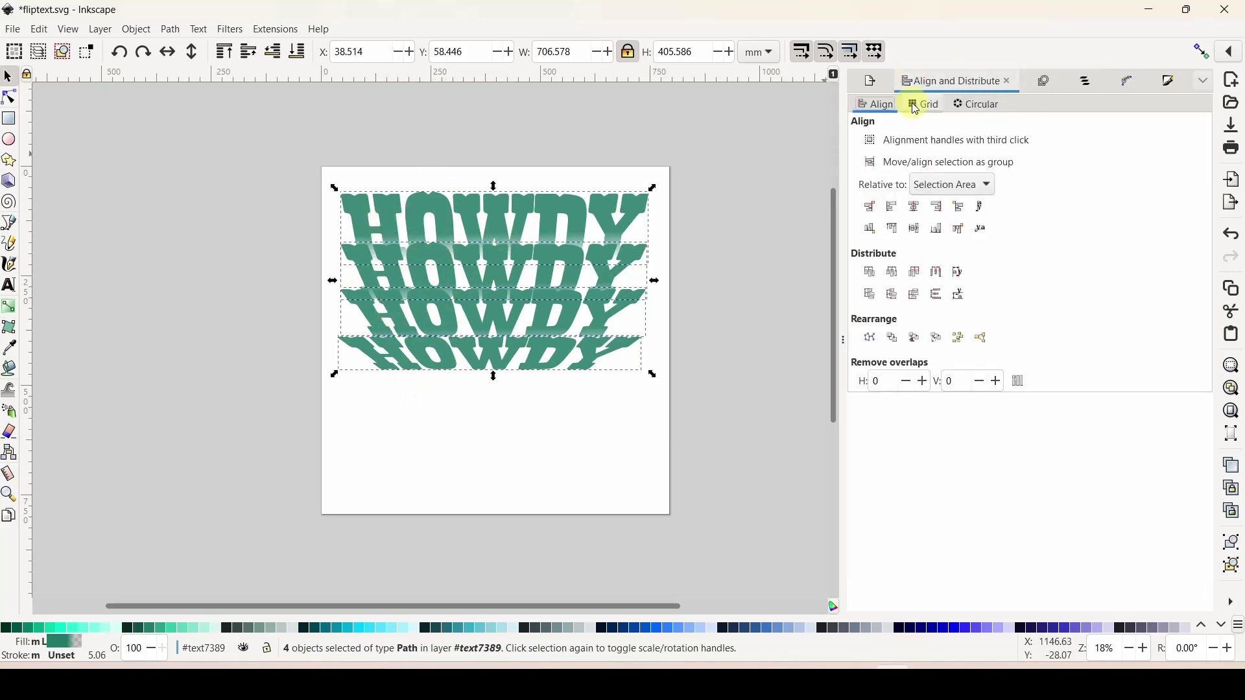
left_click(915, 208)
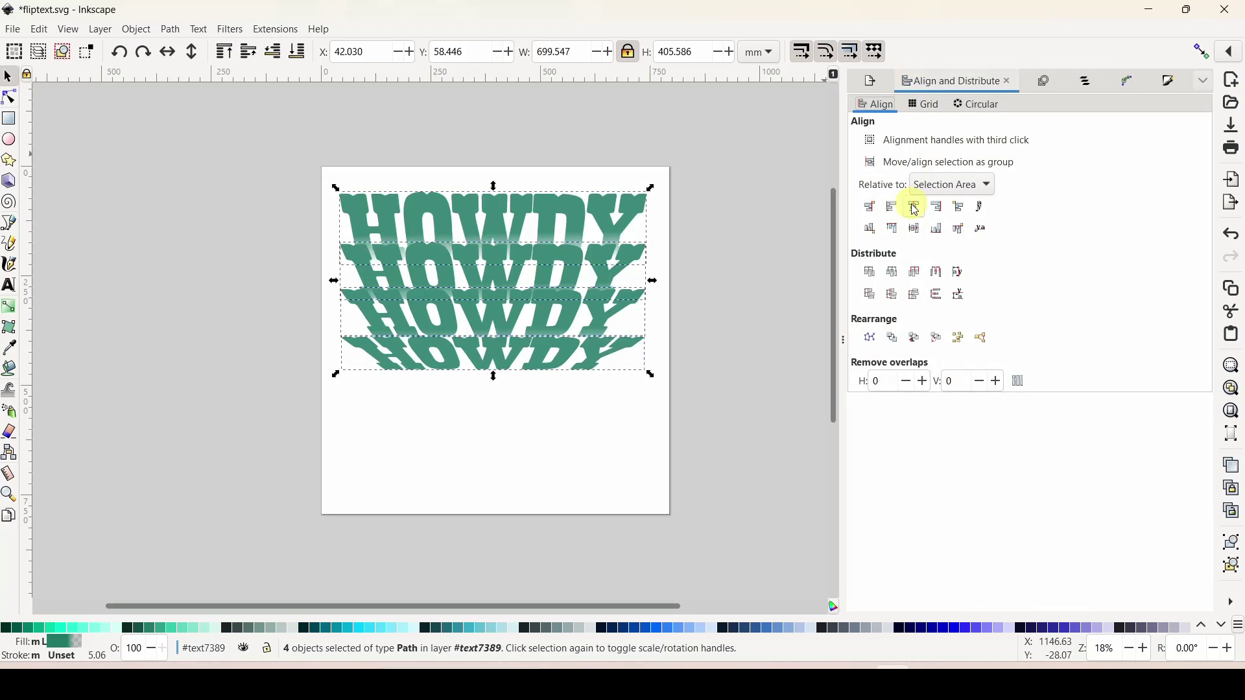
left_click(722, 269)
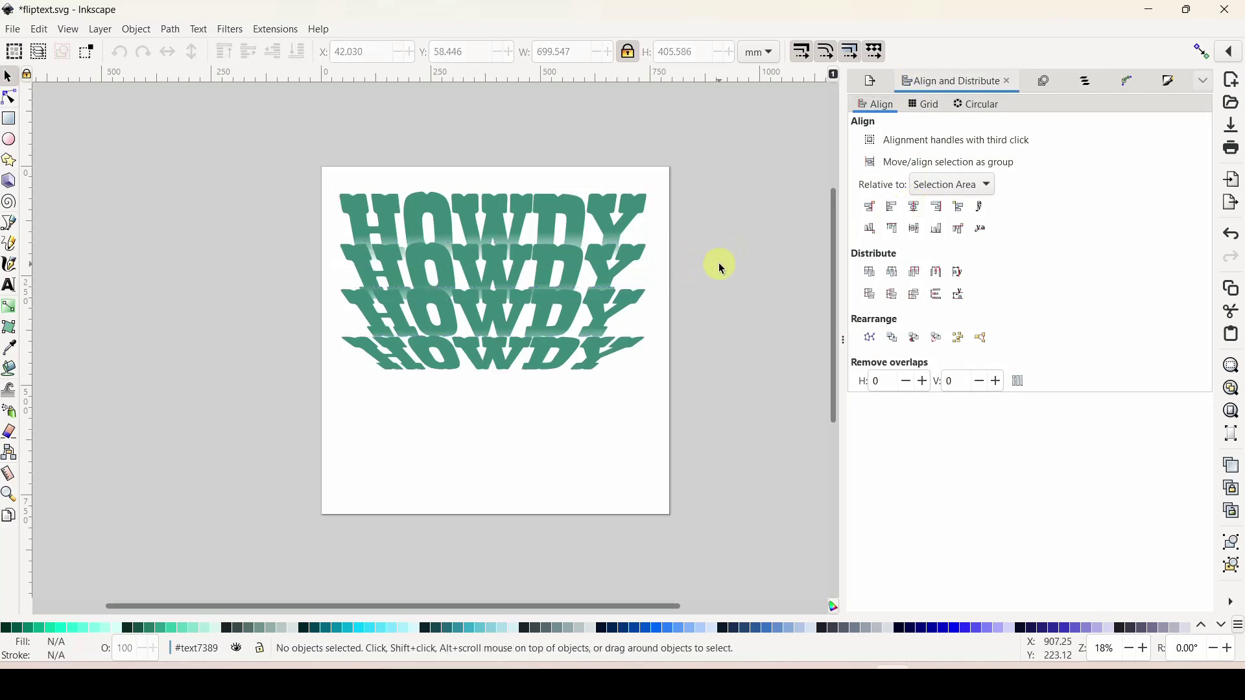
- Nudge the bottom HOWDY up two steps, then group all four copies
left_click(537, 360)
key("Up")
key("Up")
key("Up")
key("Up")
key("Up")
key("Up")
key("Up")
key("Up")
key("Up")
key("Up")
key("Up")
key("Up")
key("Up")
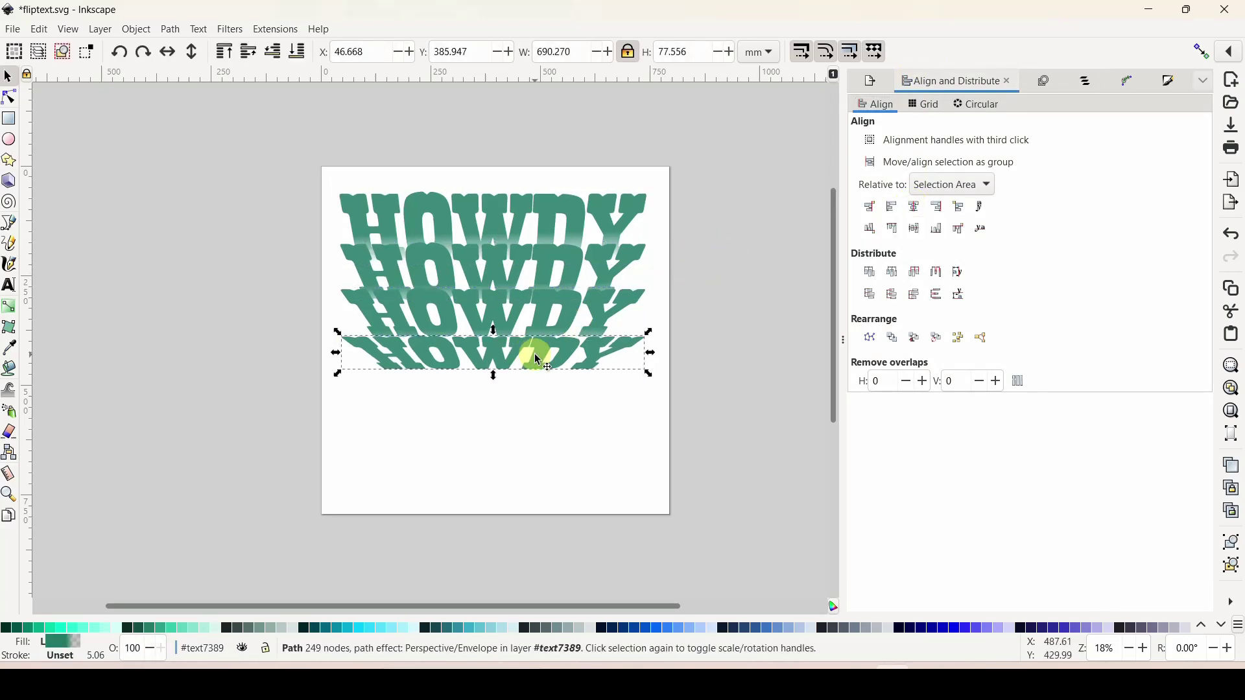
key("Up")
key("Up")
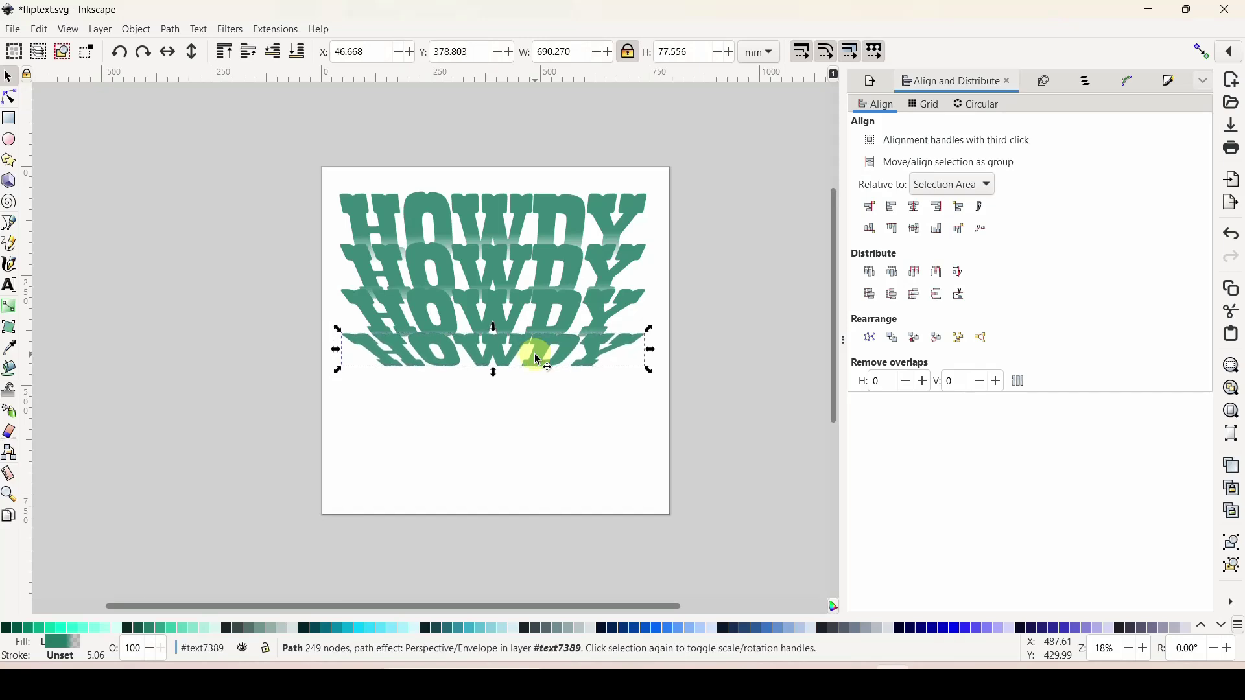
left_click(500, 461)
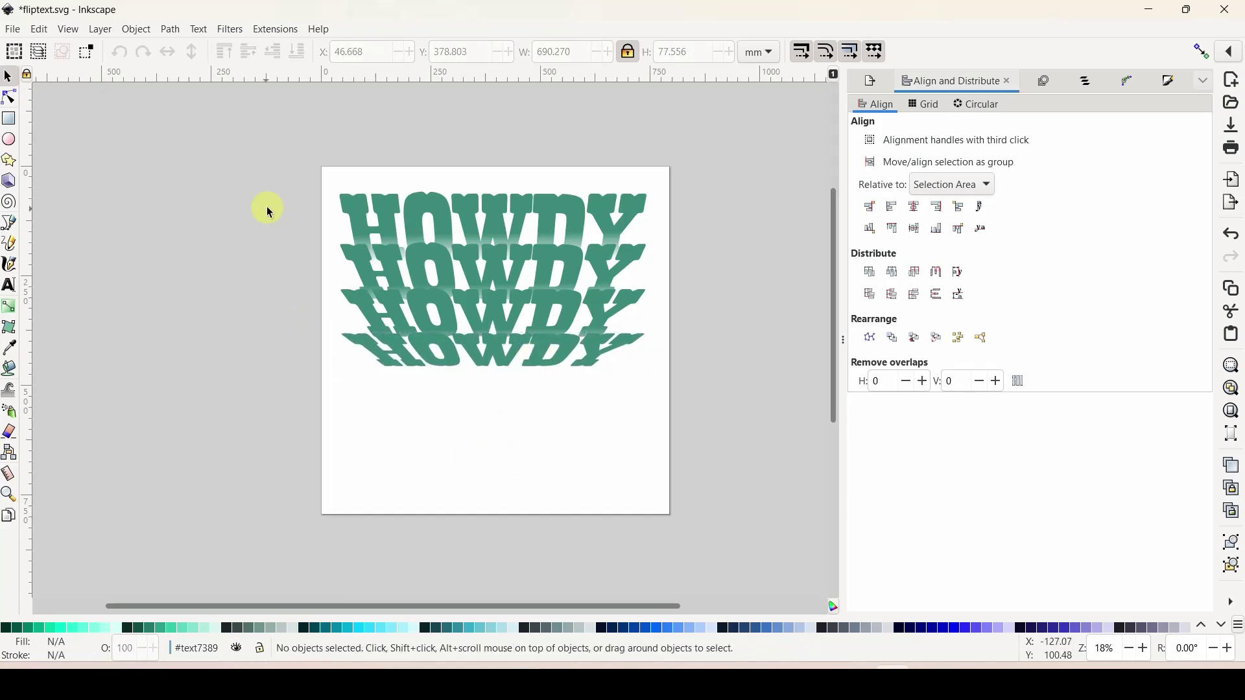
left_click_drag(300, 194, 739, 439)
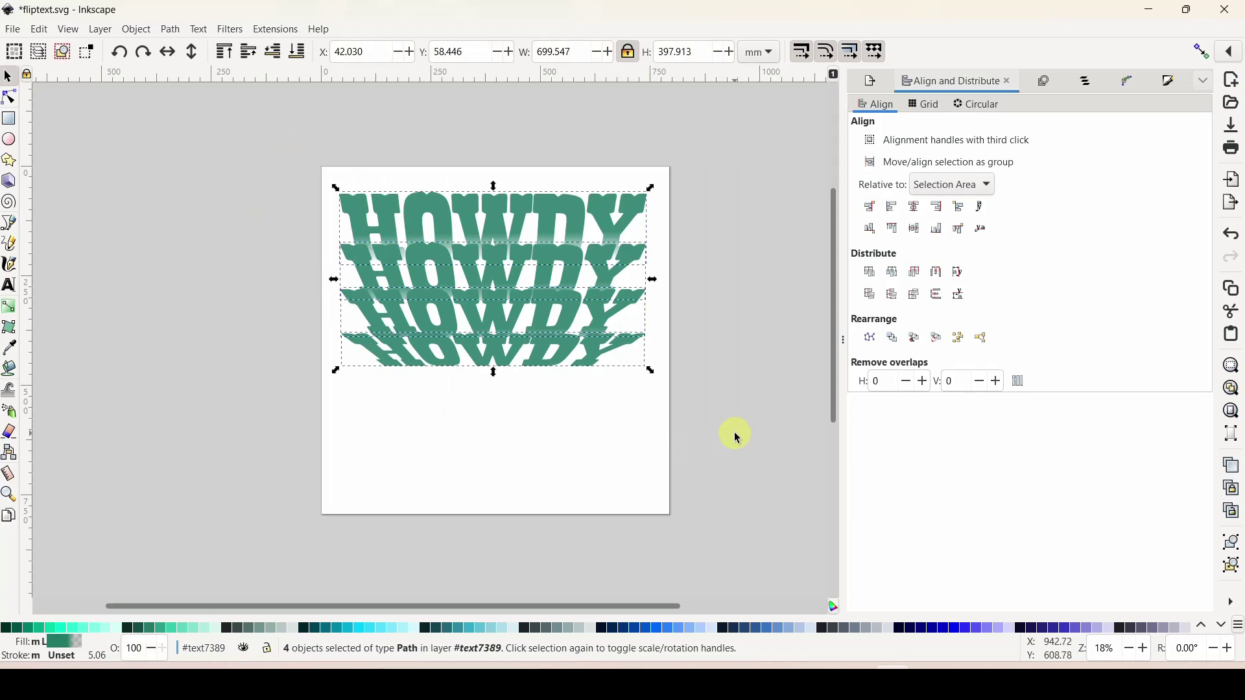
key("ctrl+g")
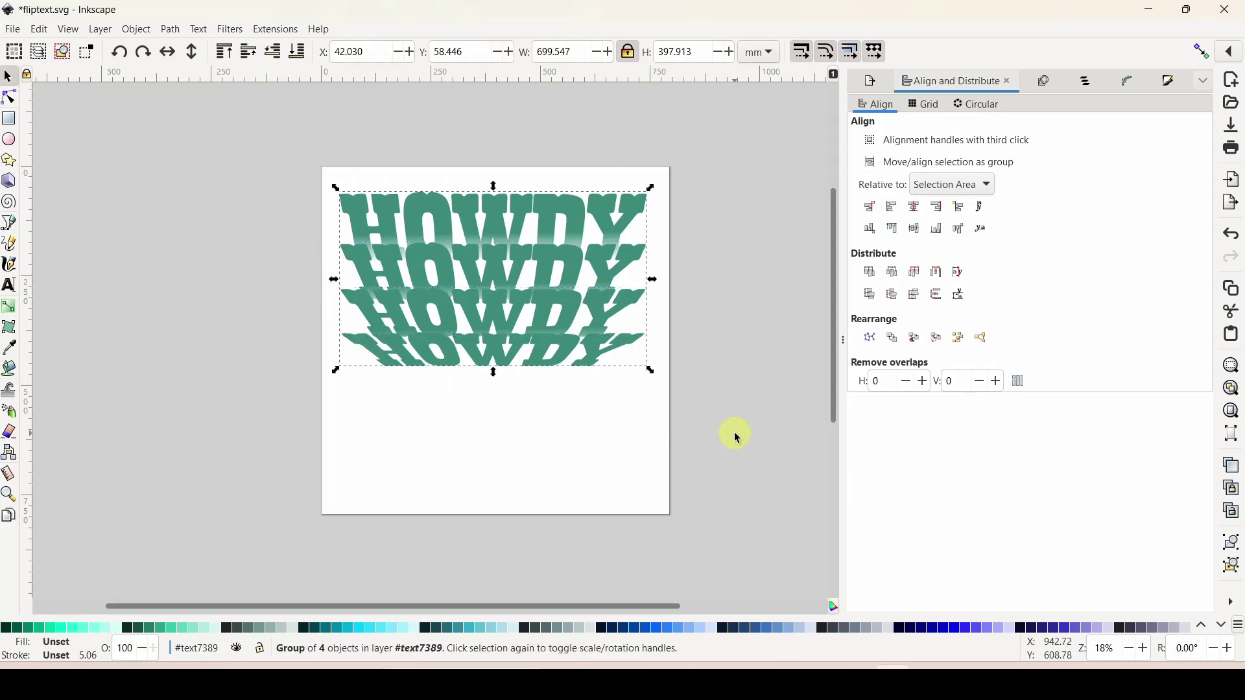
- Duplicate the HOWDY group, flip the copy vertically and place it beneath the original
right_click(523, 275)
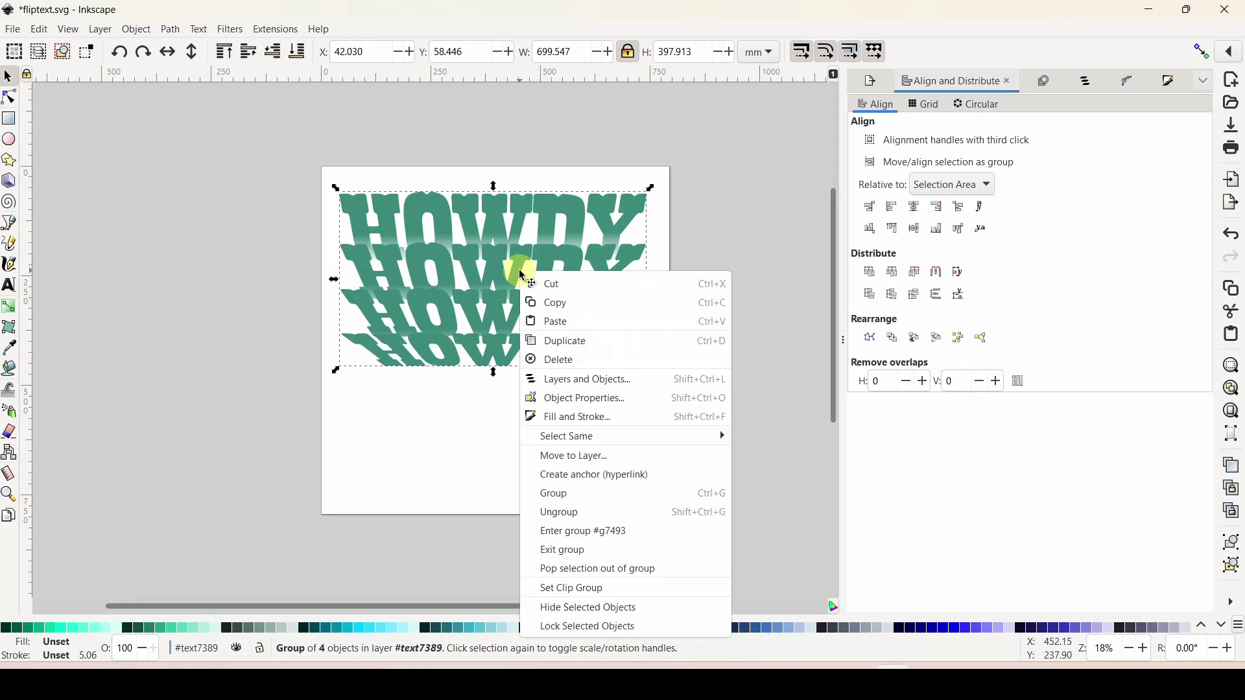
left_click(572, 348)
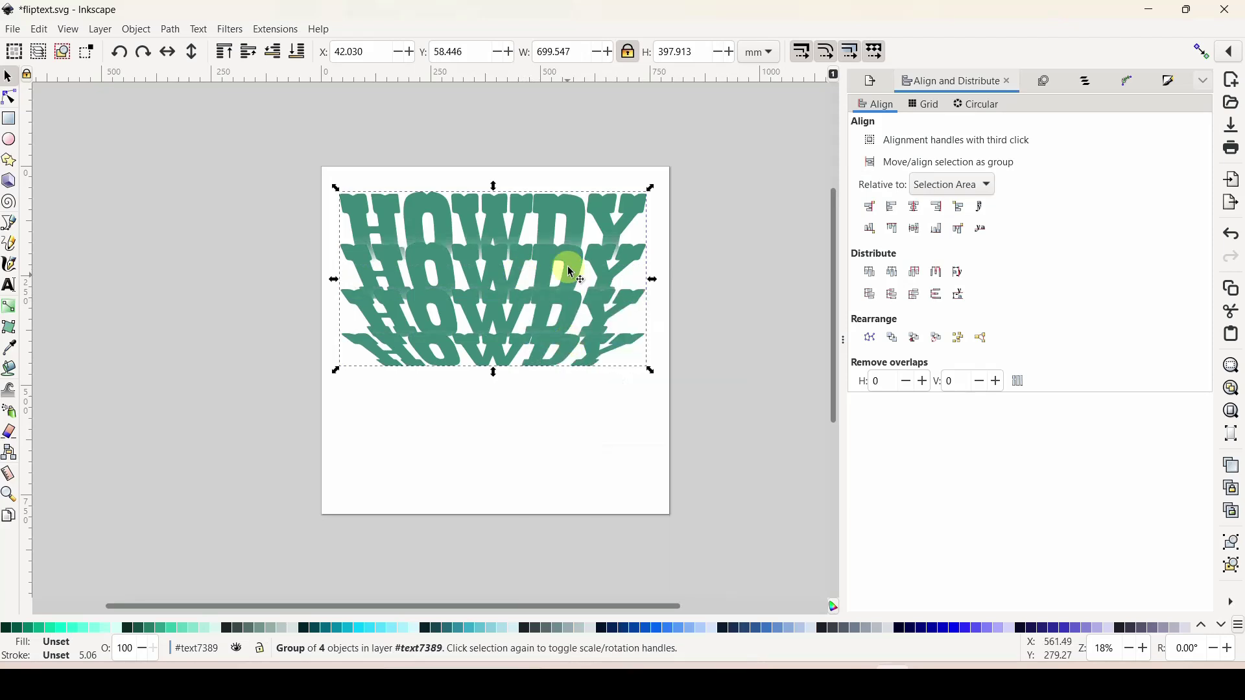
left_click_drag(568, 244, 569, 406)
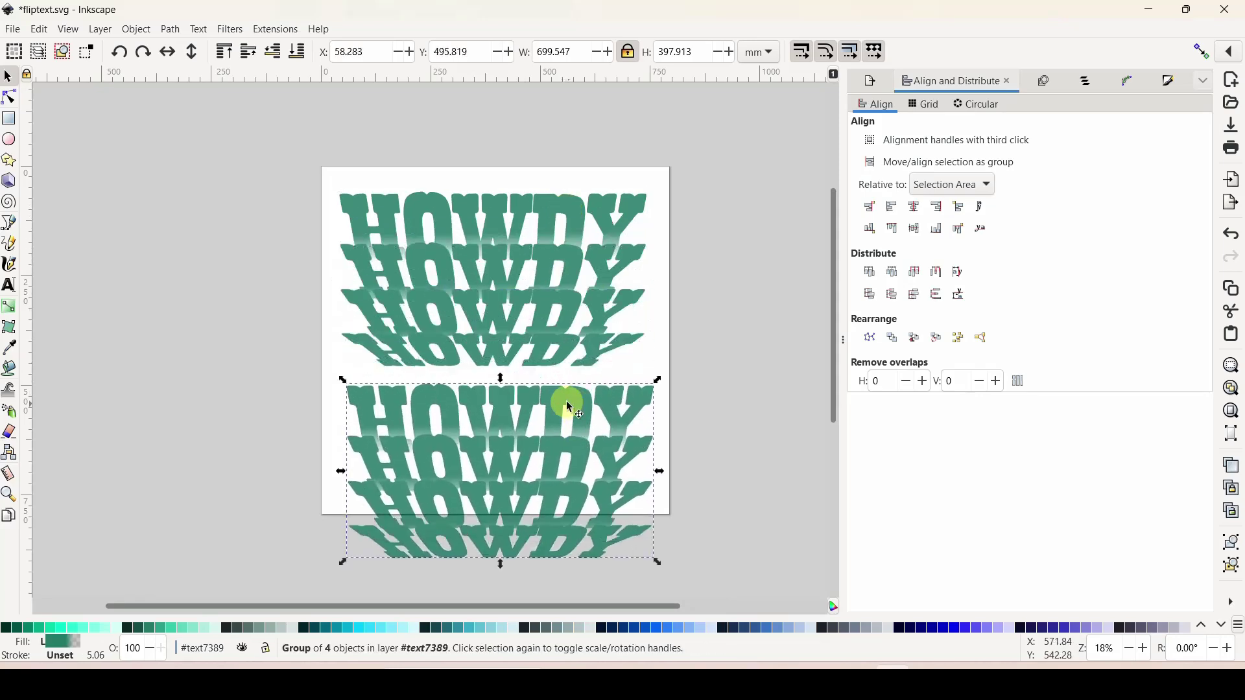
left_click(191, 53)
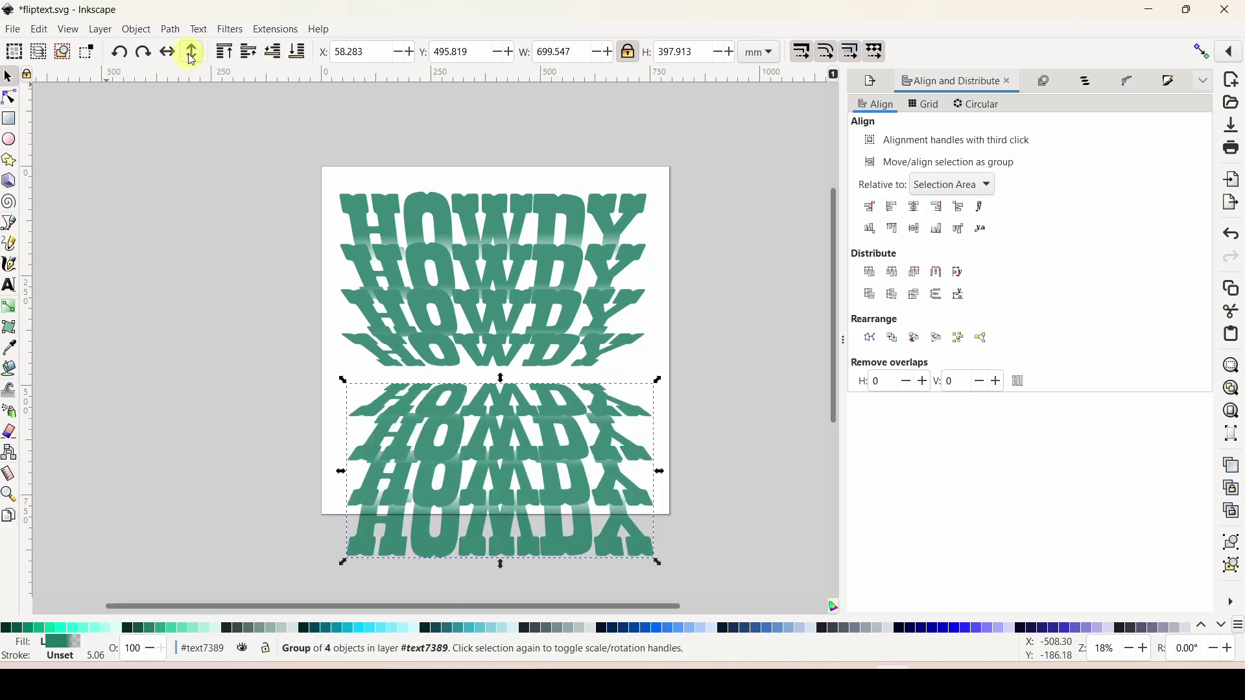
left_click_drag(508, 488, 504, 470)
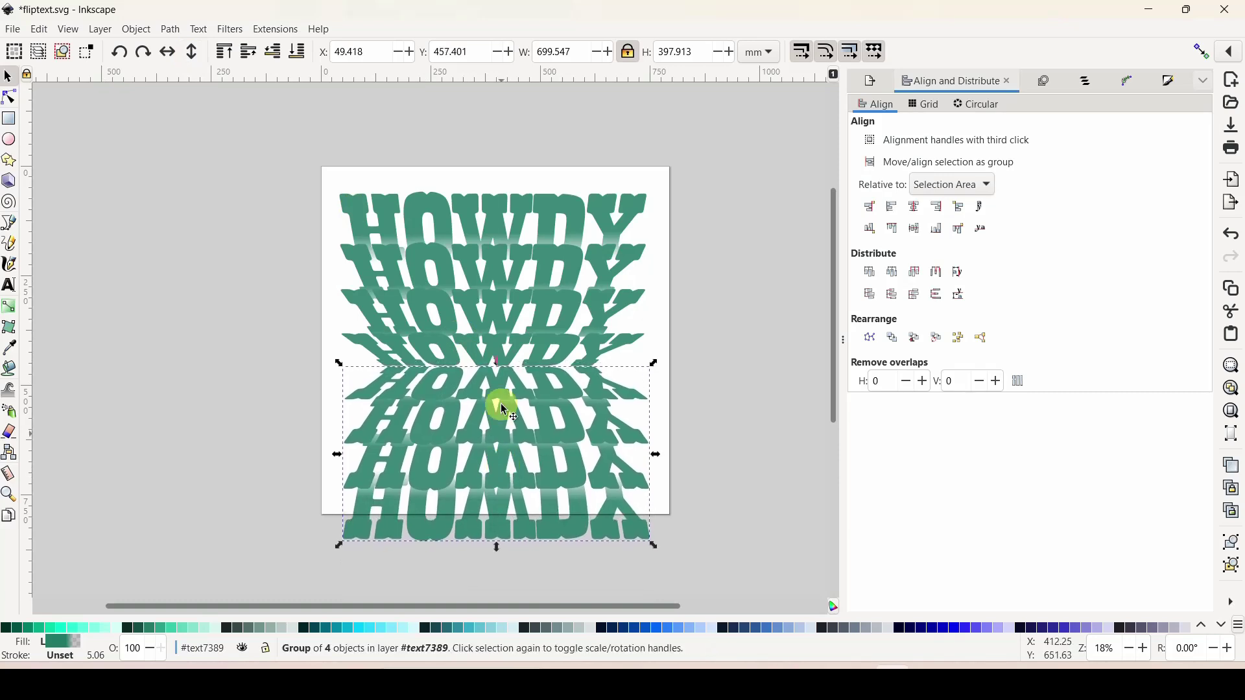
- Centre both HOWDY groups on a vertical axis, forming a 700 × 797 mm mirrored design
left_click(495, 311, "shift")
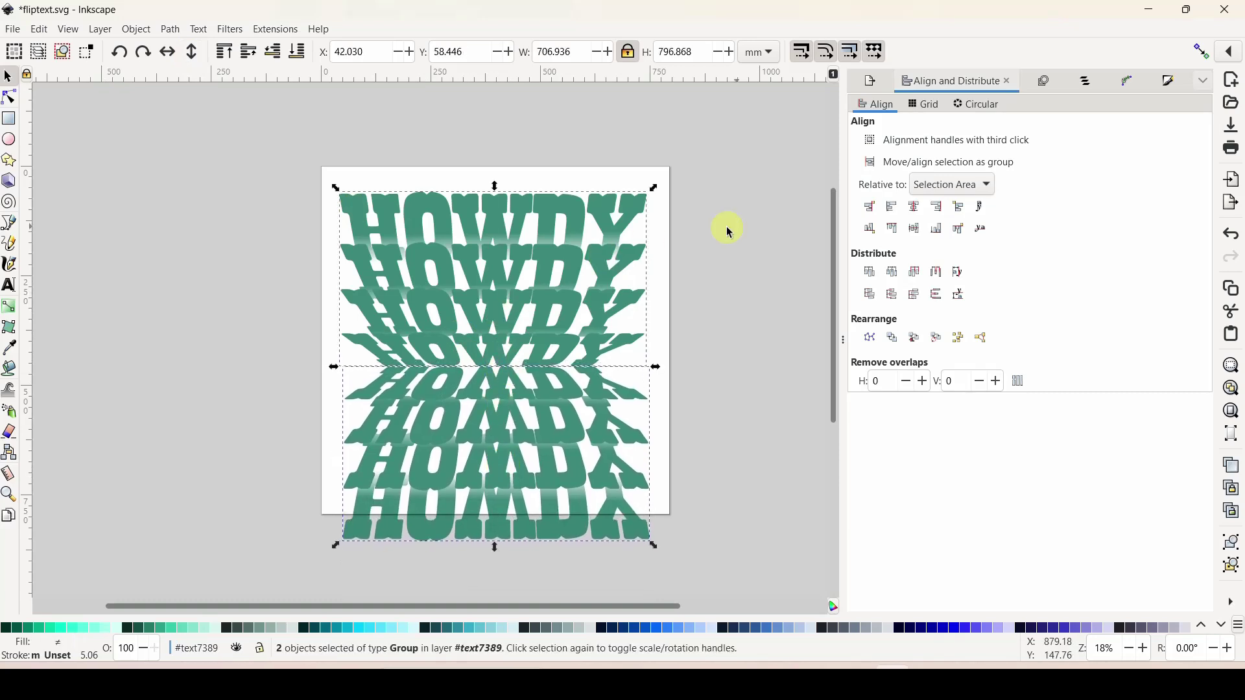
left_click(914, 207)
left_click(722, 313)
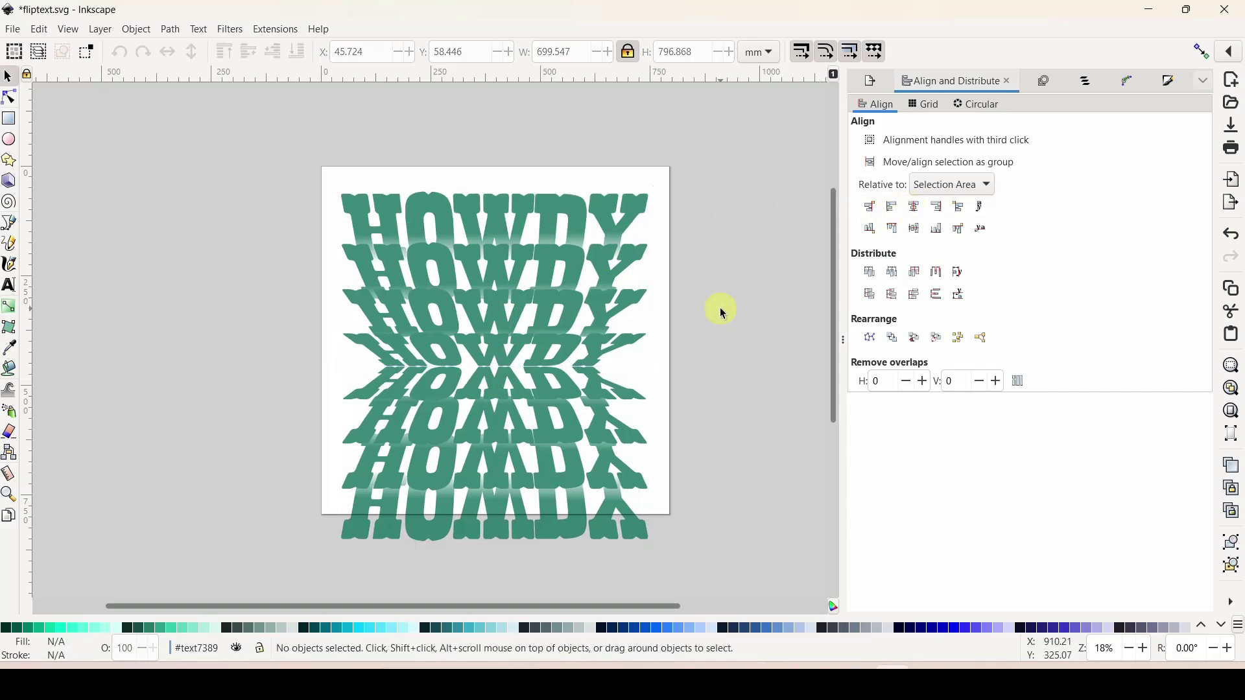
- Import the Western Cowgirl Bow png Design image into the document
left_click(17, 31)
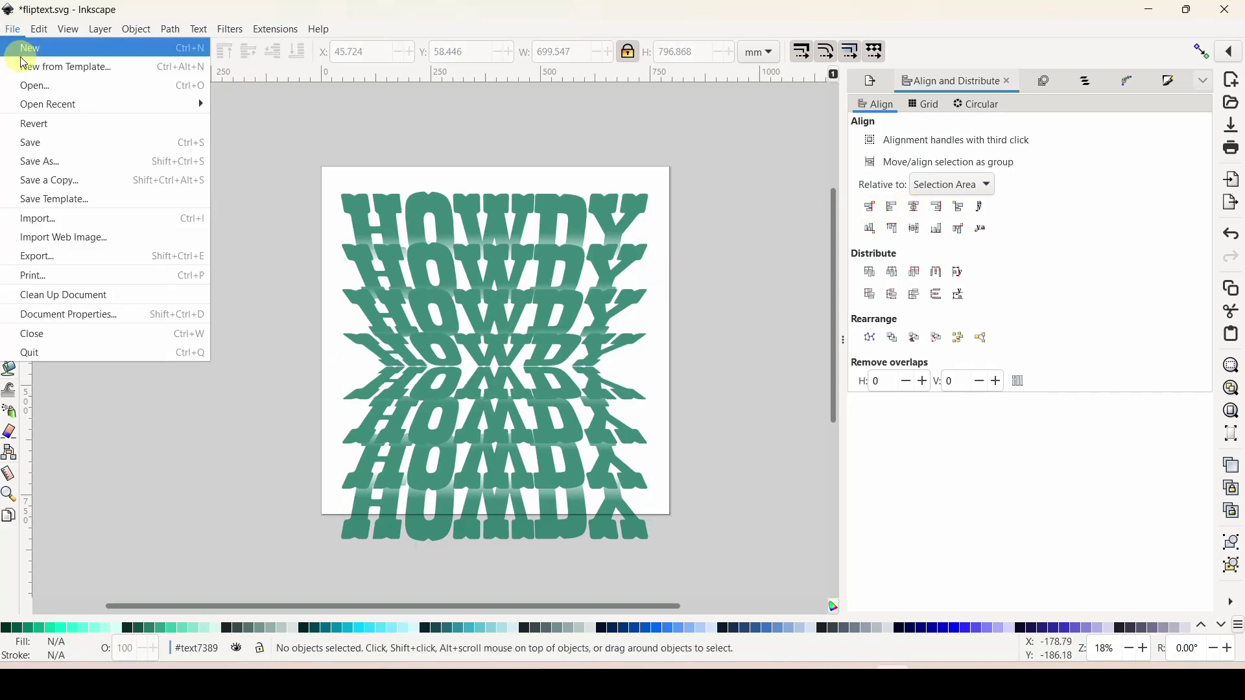
left_click(42, 215)
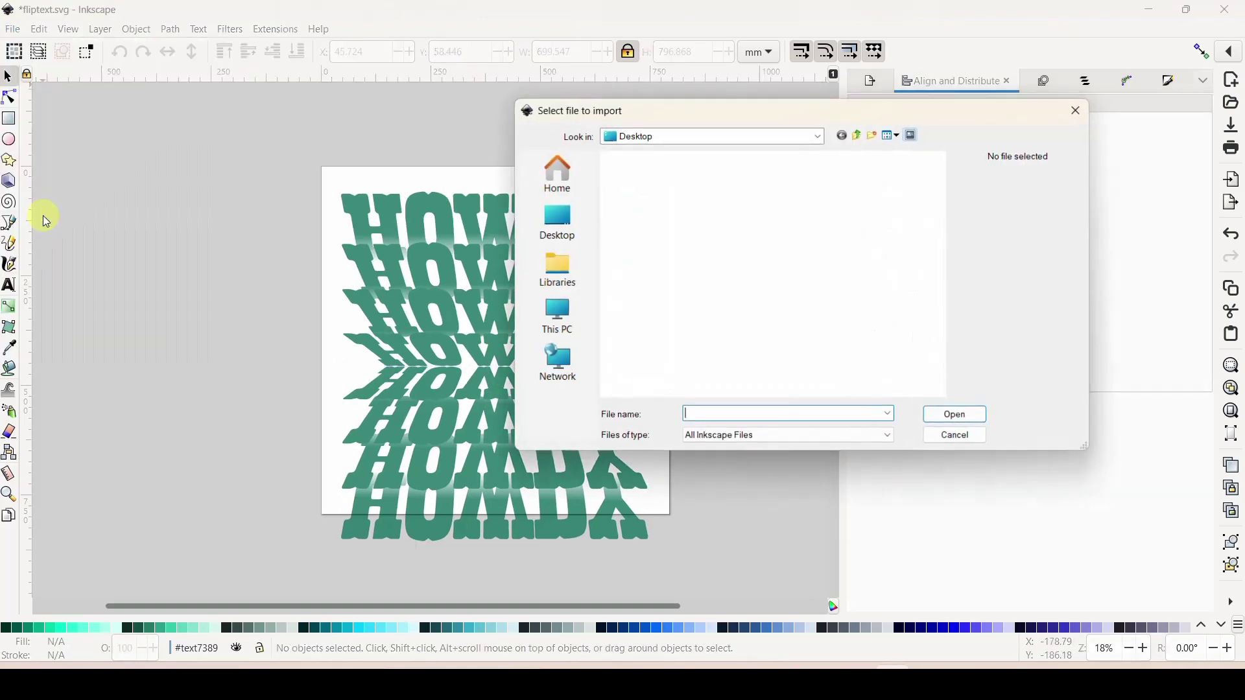
scroll(829, 292, "down", 5)
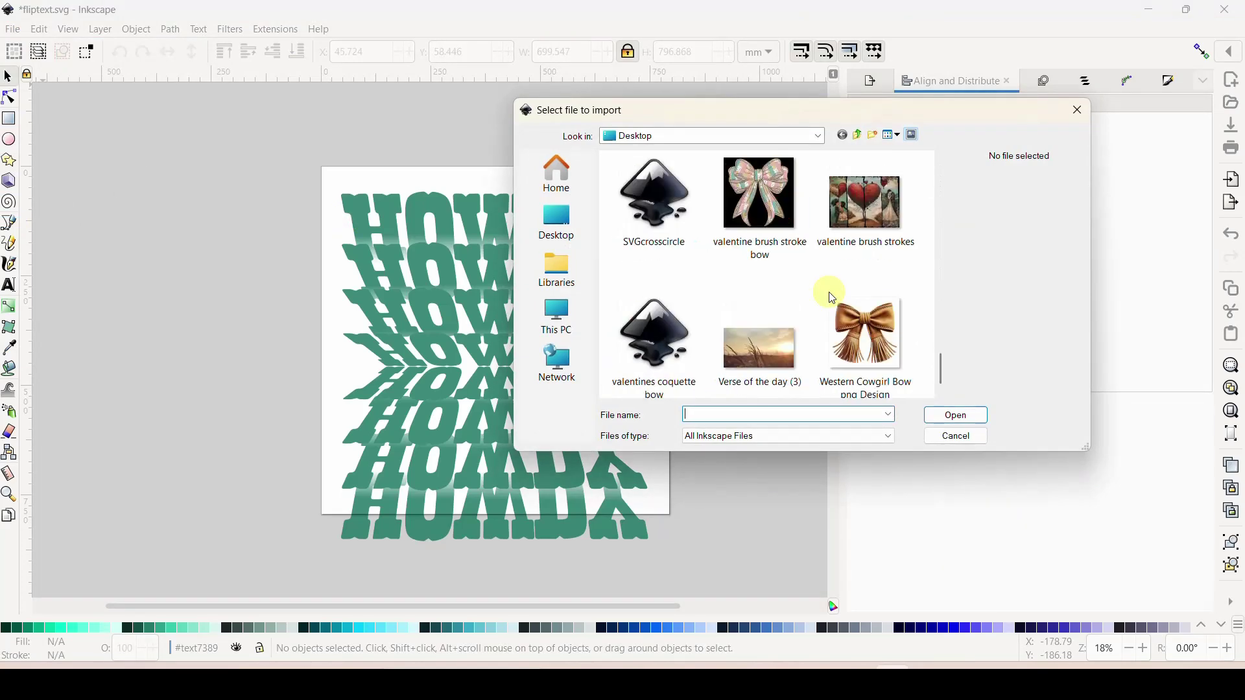
left_click(870, 318)
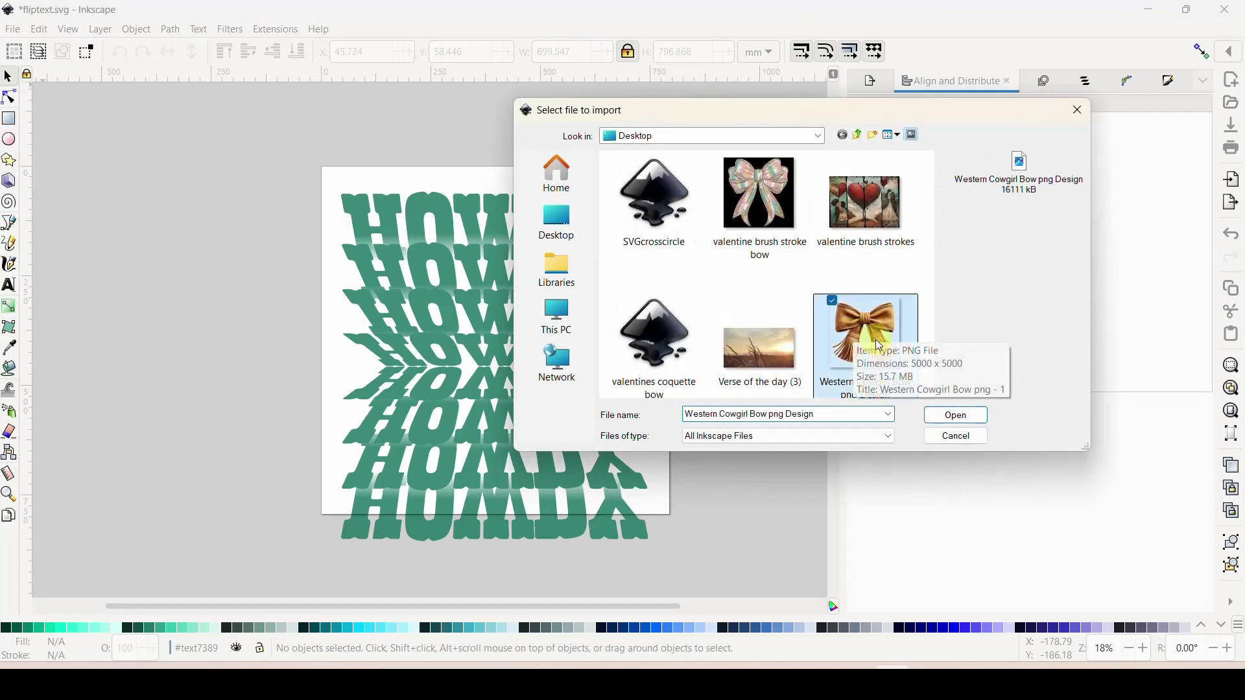
left_click(970, 418)
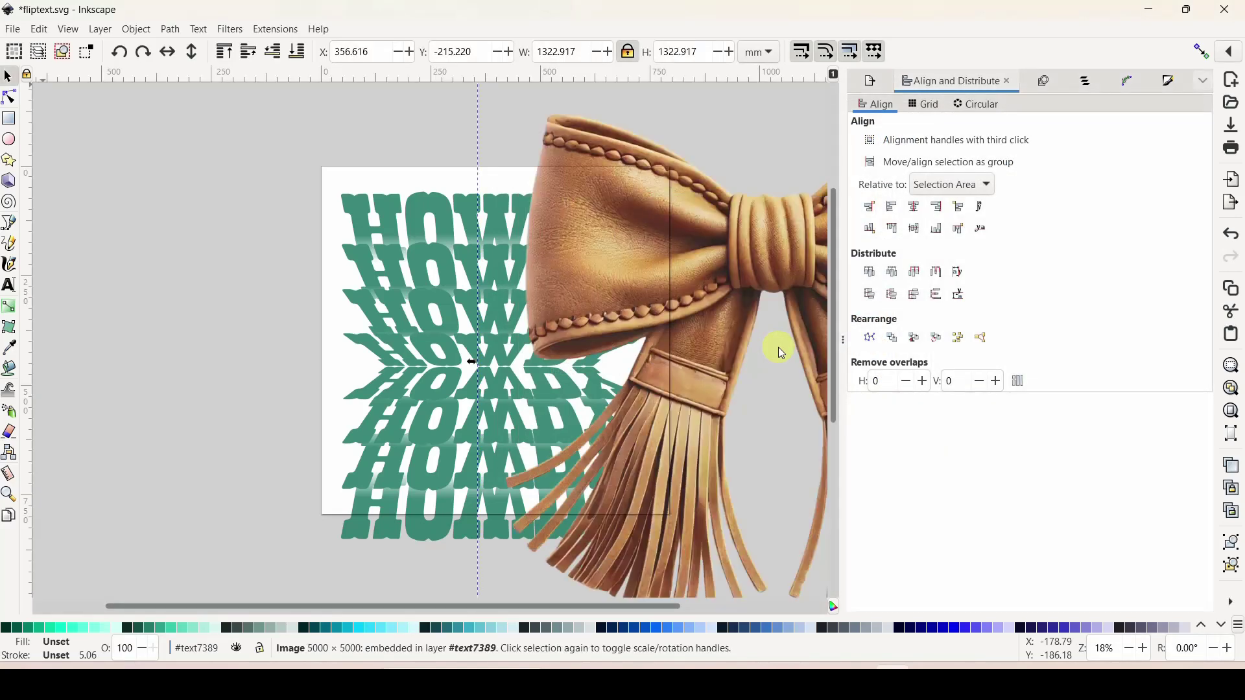
- Scale the bow to about 714 × 714 mm and centre it over the mirrored HOWDY text
left_click_drag(684, 288, 470, 376)
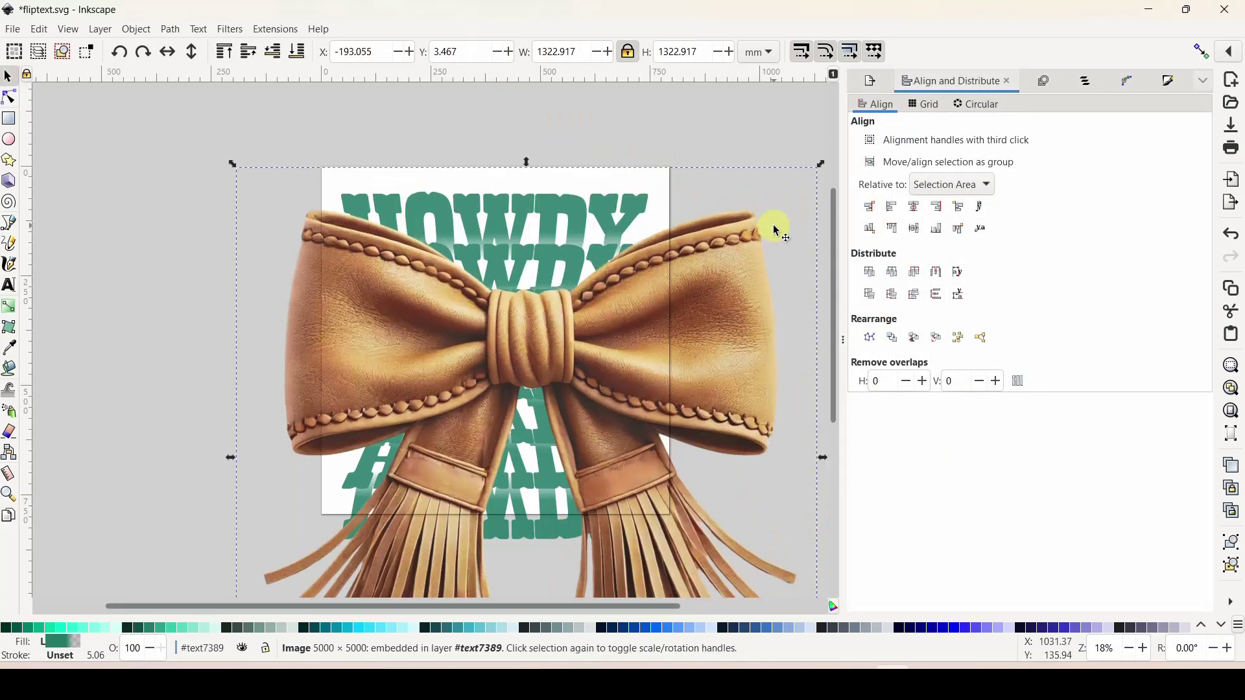
left_click_drag(820, 169, 554, 430)
left_click_drag(457, 531, 551, 345)
left_click(718, 278)
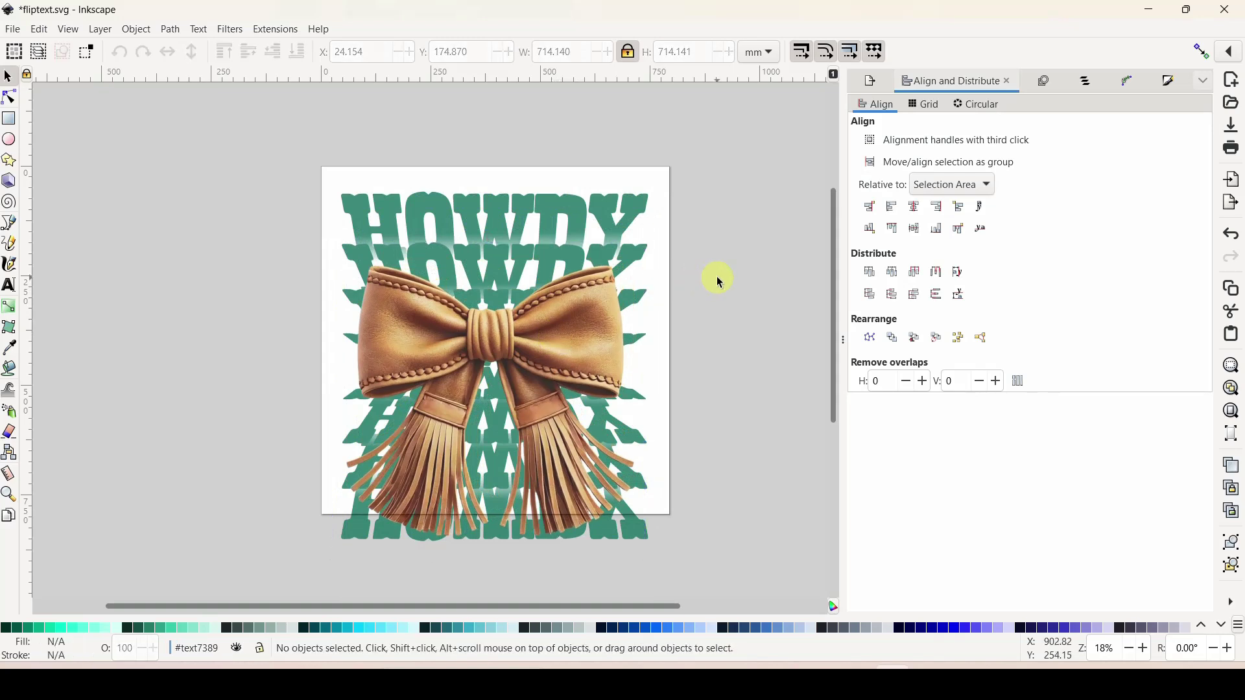